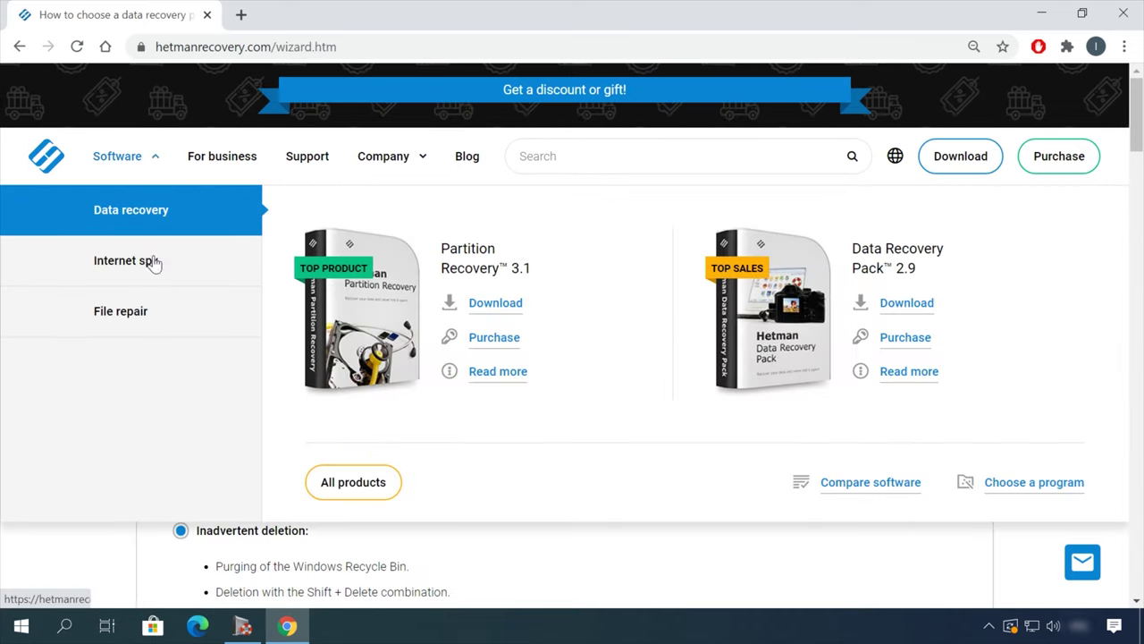
From the All products list, go to the Partition Recovery 3.1 download page.
click(353, 481)
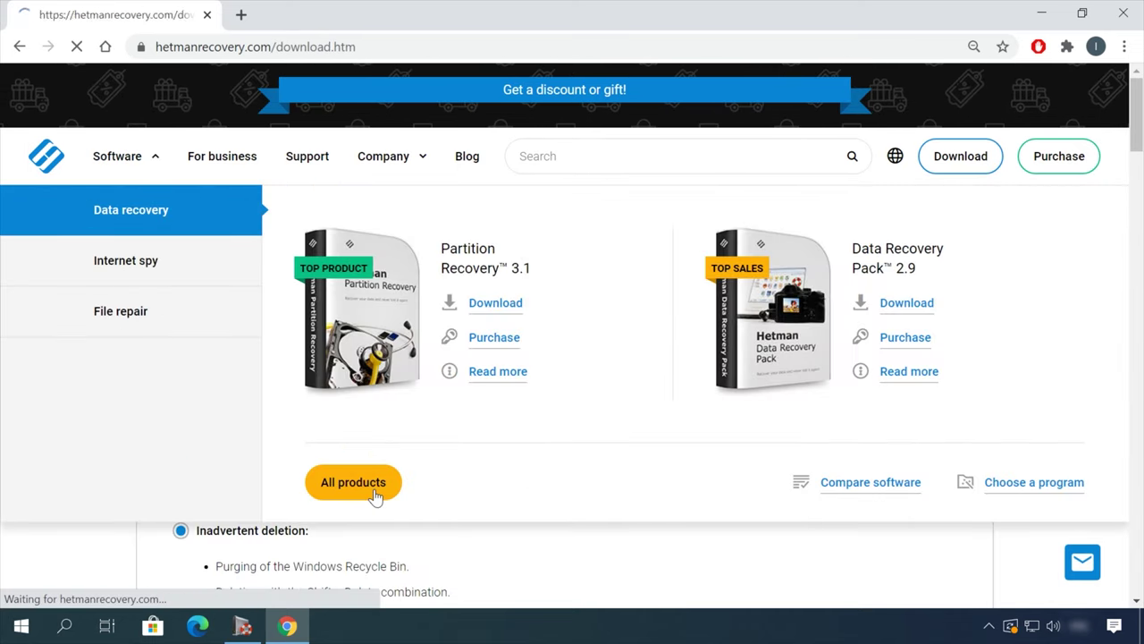
scroll(442, 459, down, 7)
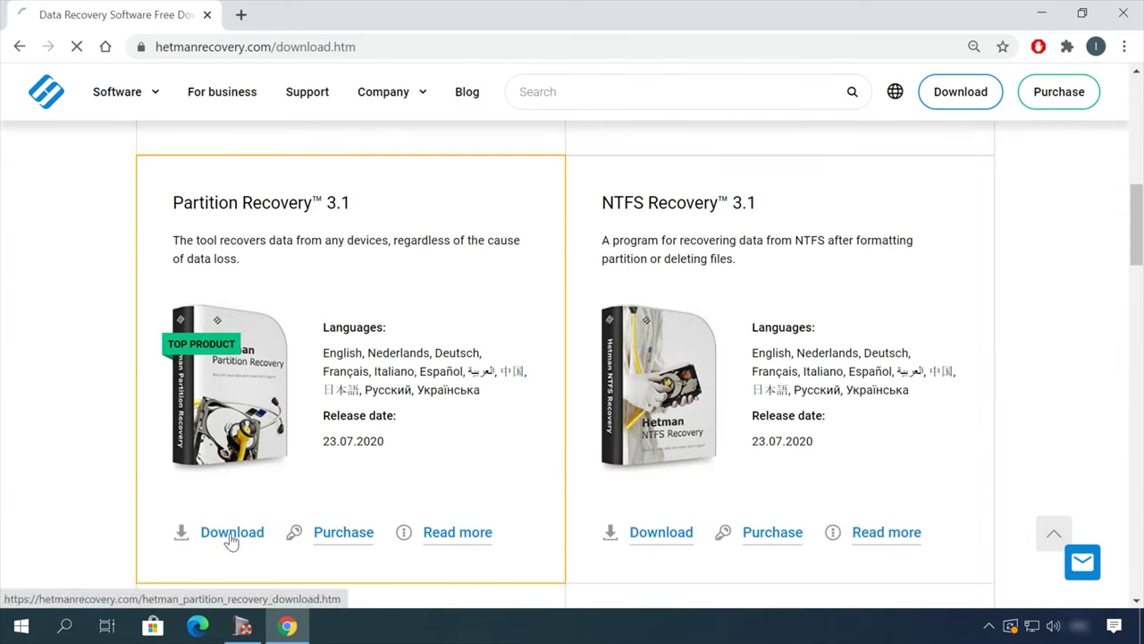
click(231, 535)
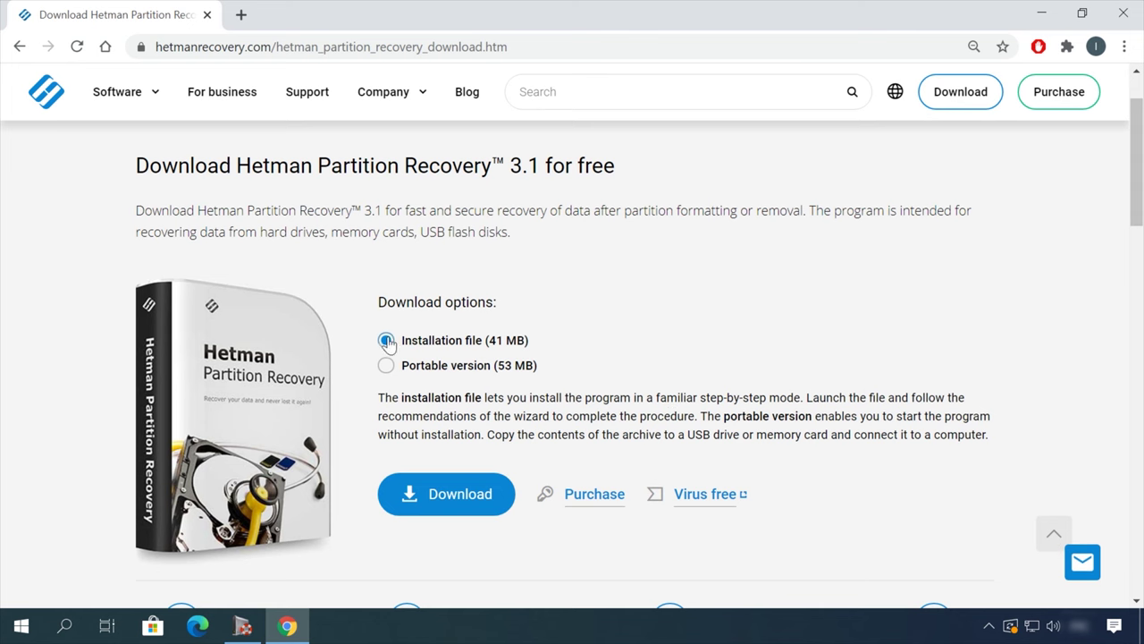
Download the Partition Recovery installer and analyse the USB (E:) drive with the wizard.
click(454, 506)
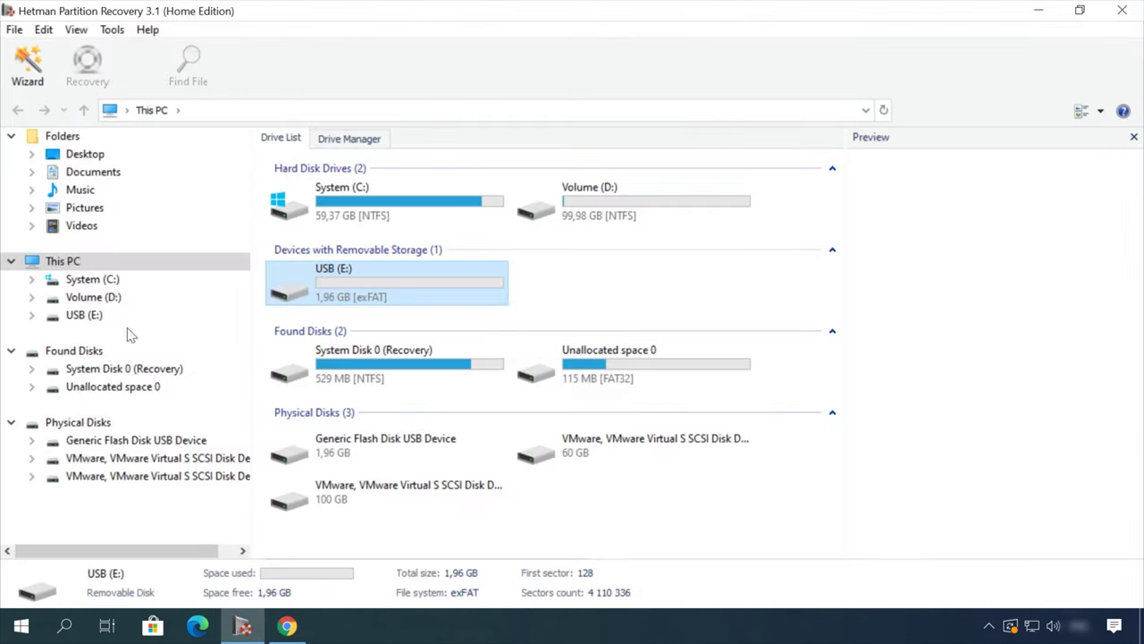
double_click(410, 297)
click(739, 515)
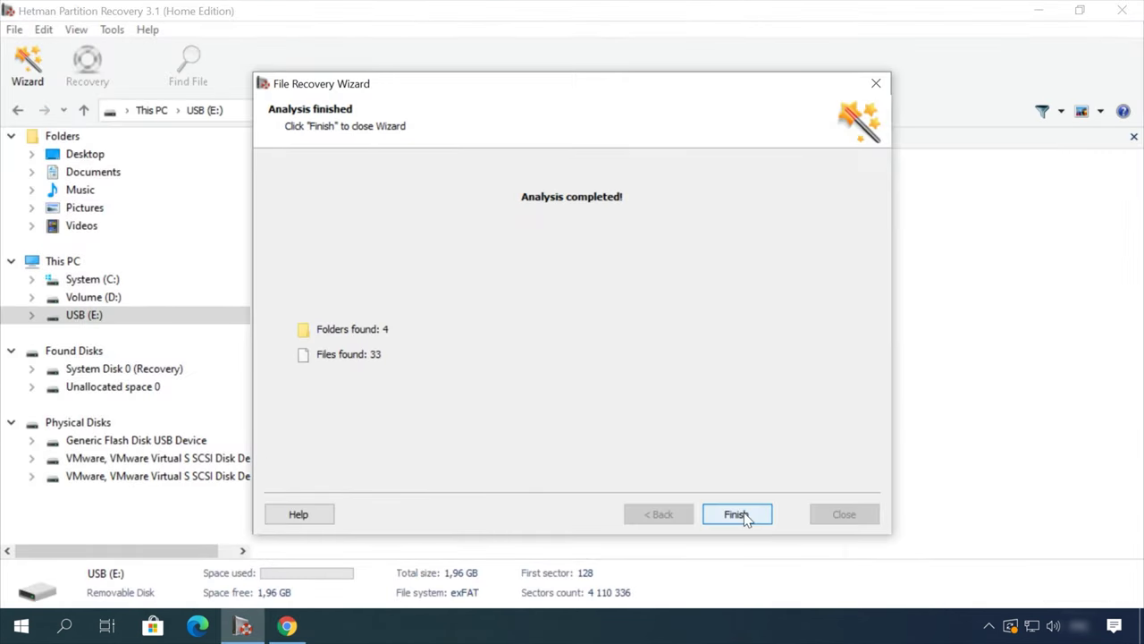
click(738, 515)
Preview the found files and recover the deleted video Earth - 2611.mp4 to disk.
double_click(534, 183)
click(534, 195)
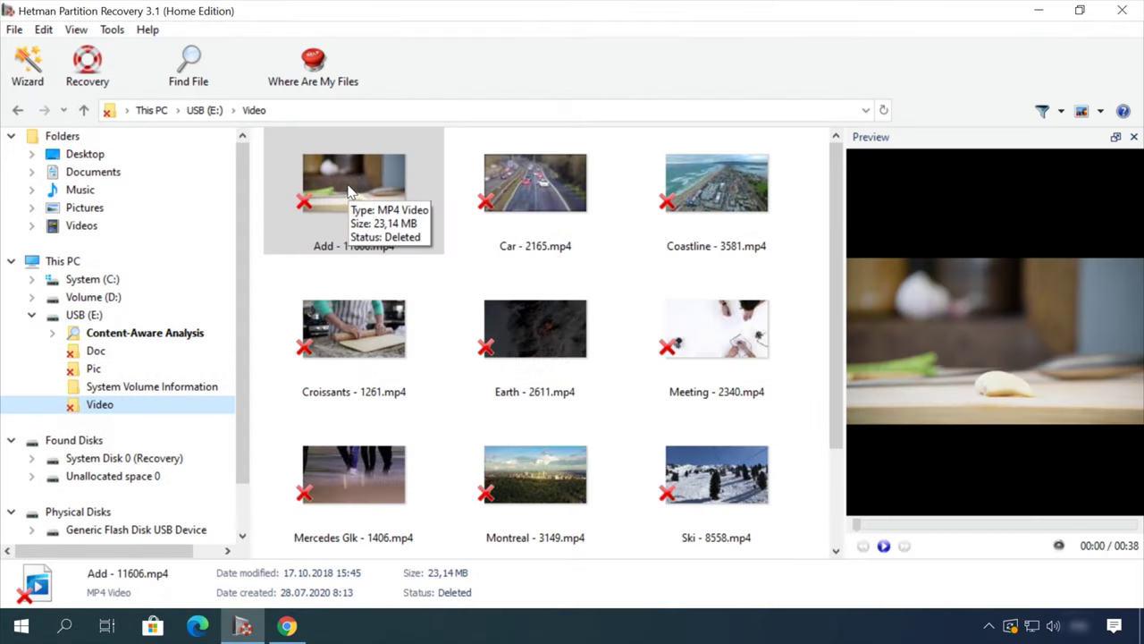
click(496, 326)
drag(917, 527, 1023, 528)
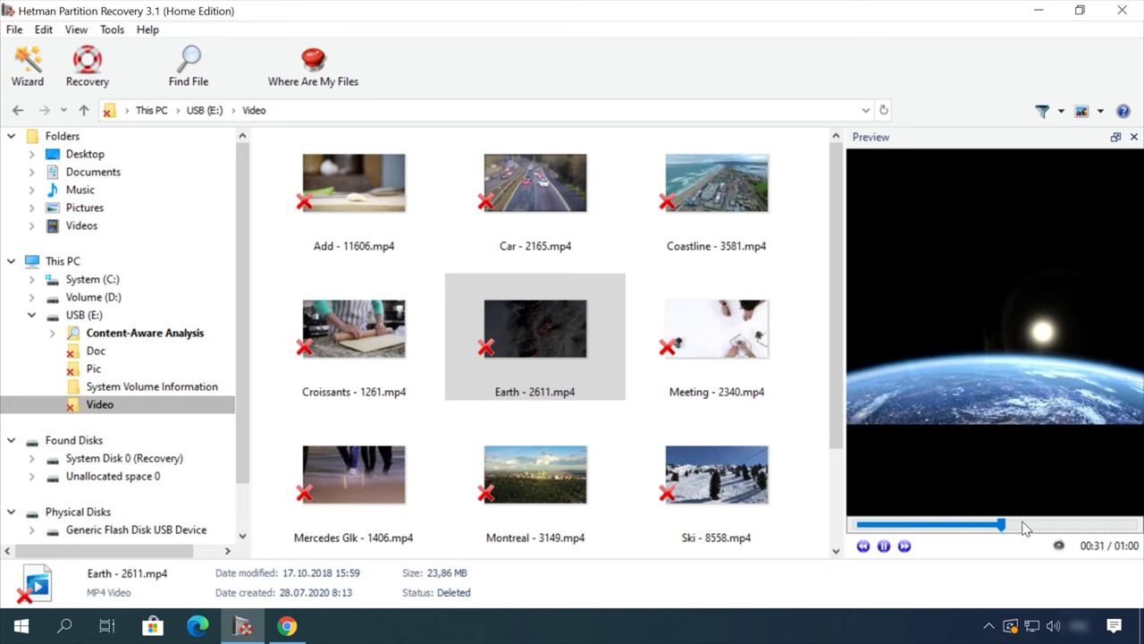
right_click(550, 321)
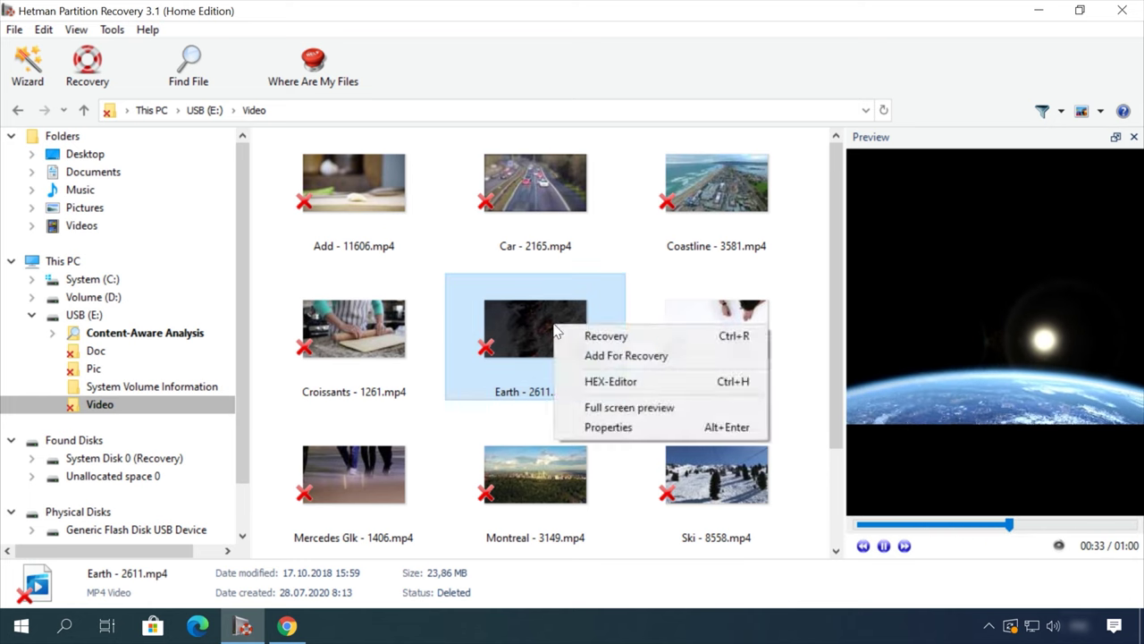
click(592, 334)
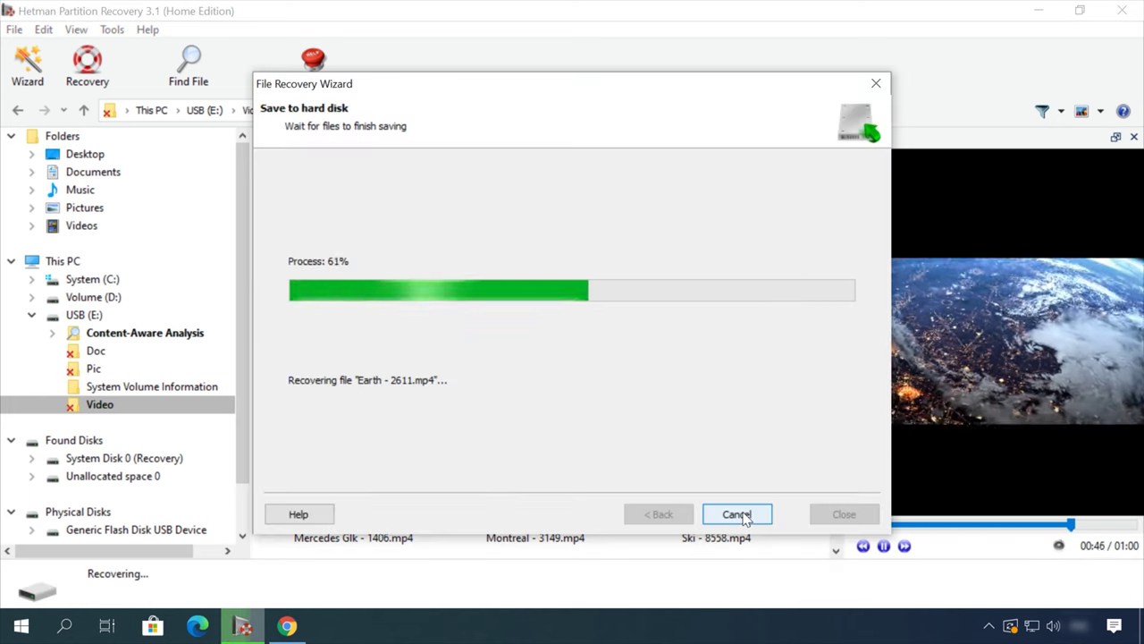
Open the Hetman blog article on safely removing files from an HDD or SSD.
click(472, 102)
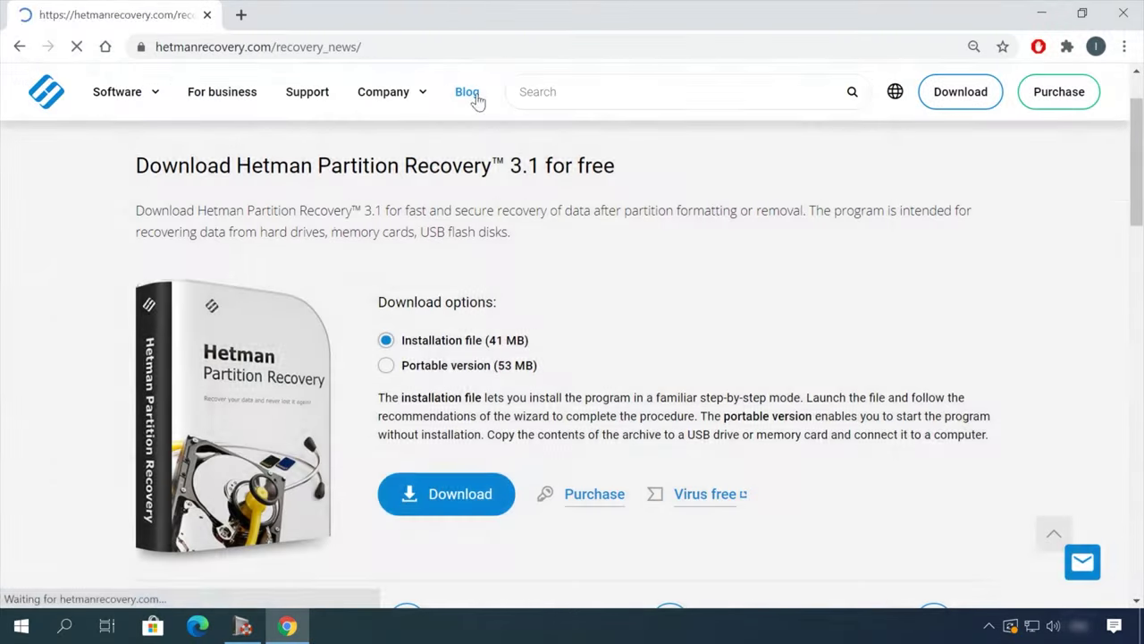
scroll(108, 429, down, 15)
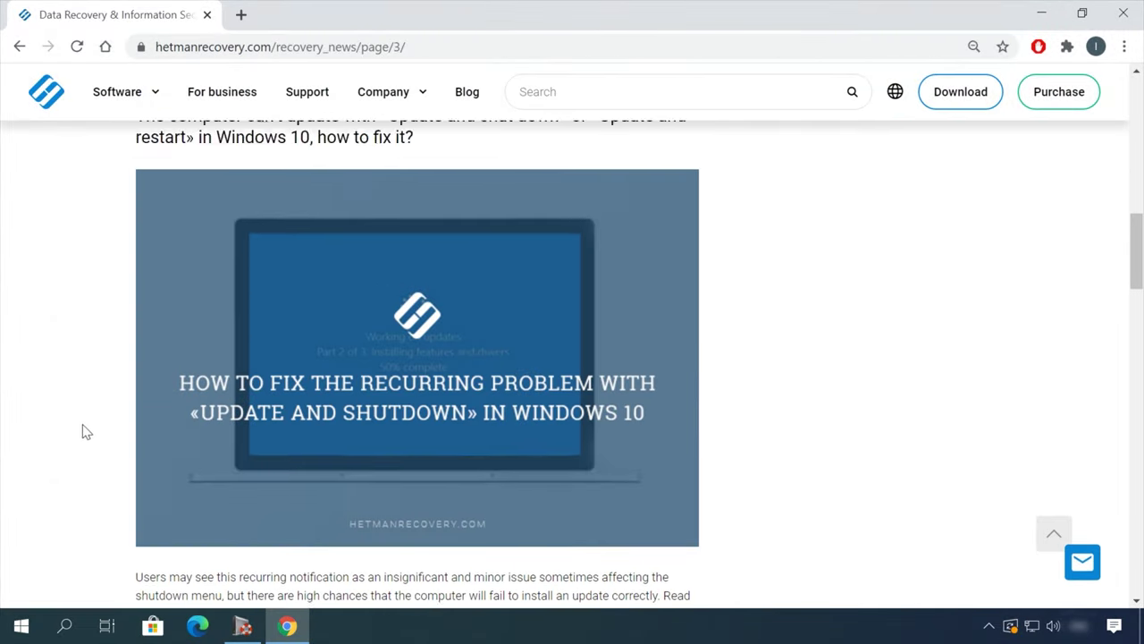
scroll(90, 426, down, 7)
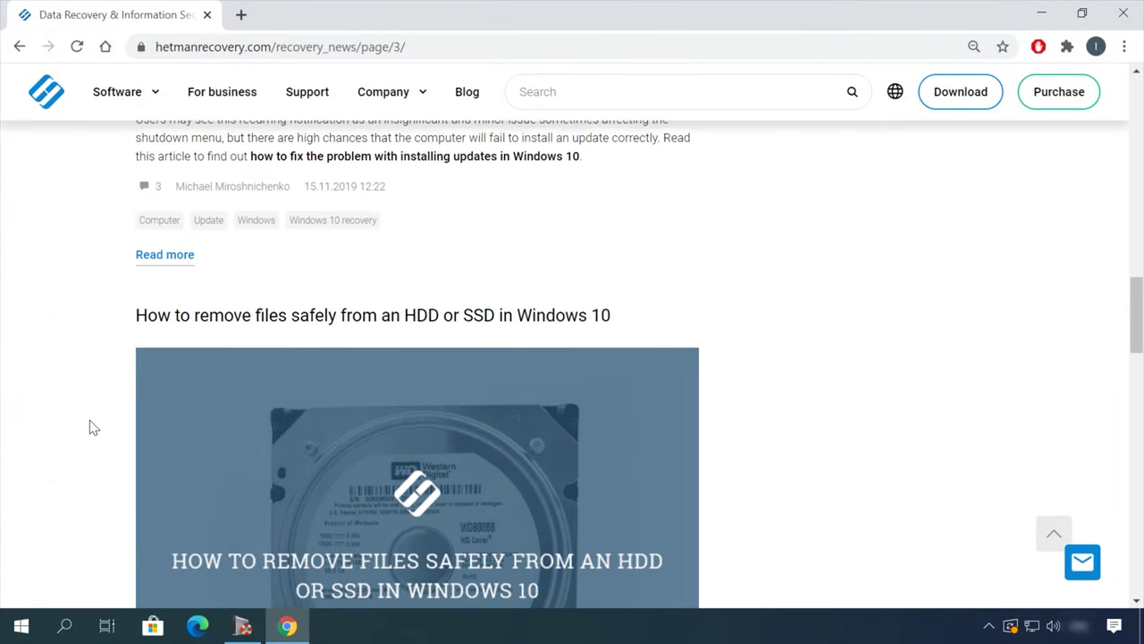
click(521, 135)
Bring up the leave-a-message form and start typing a message.
scroll(702, 348, down, 12)
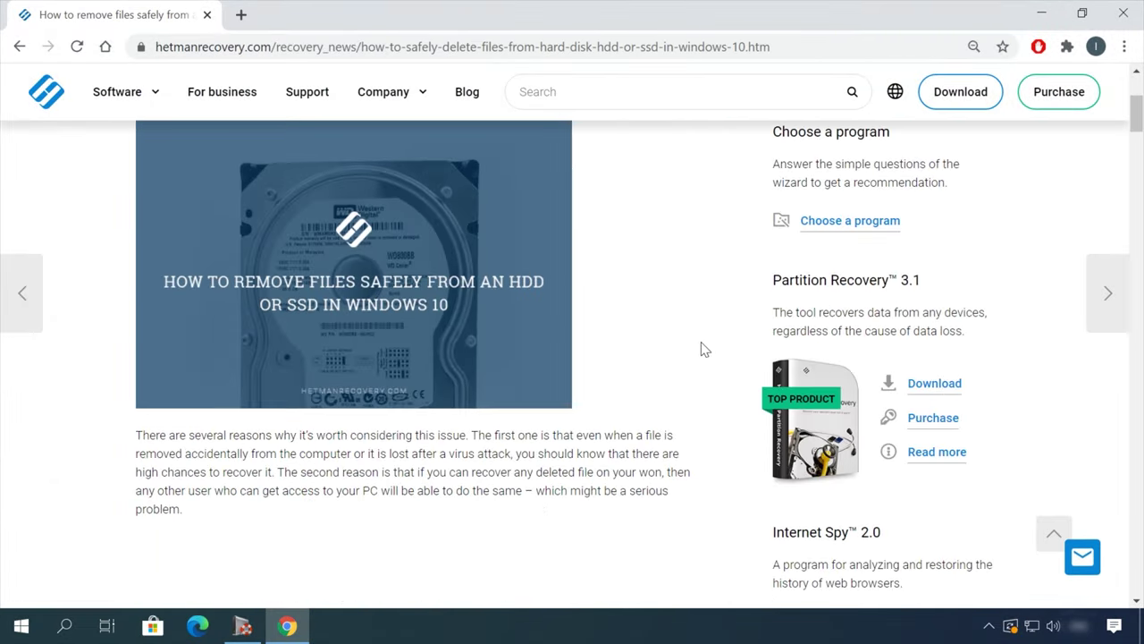
scroll(724, 355, down, 20)
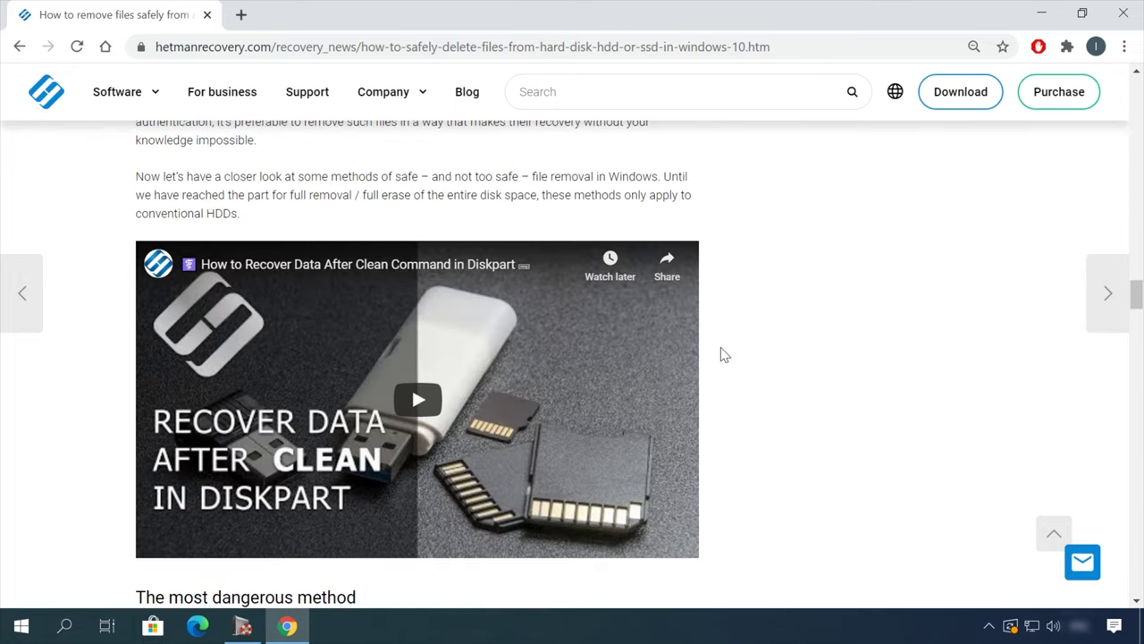
click(1080, 560)
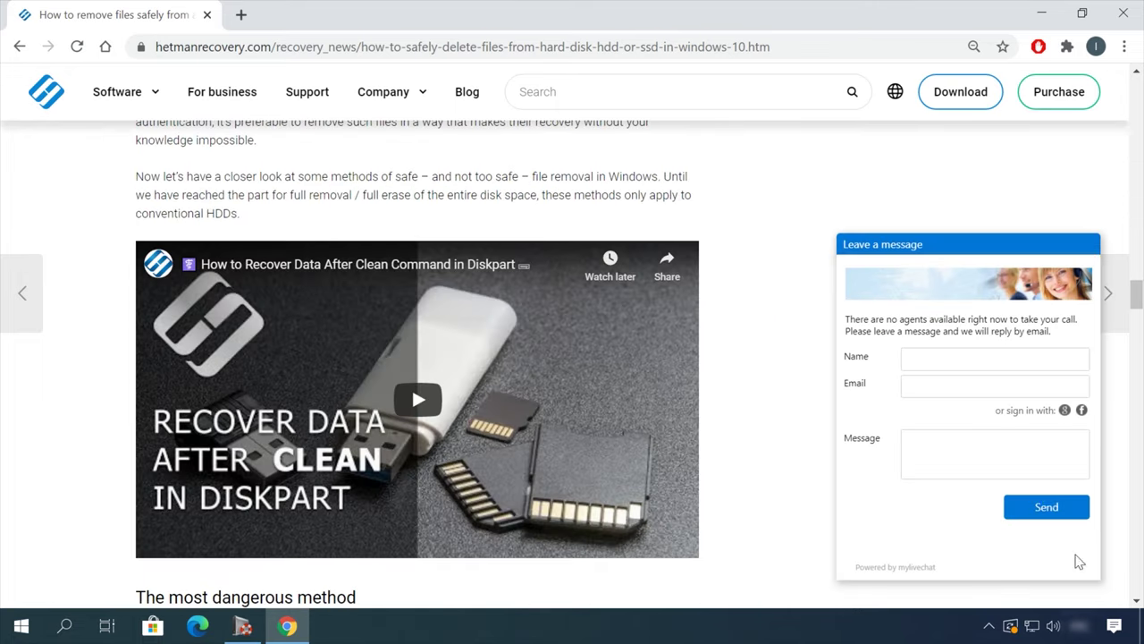
click(965, 403)
click(959, 445)
text(H)
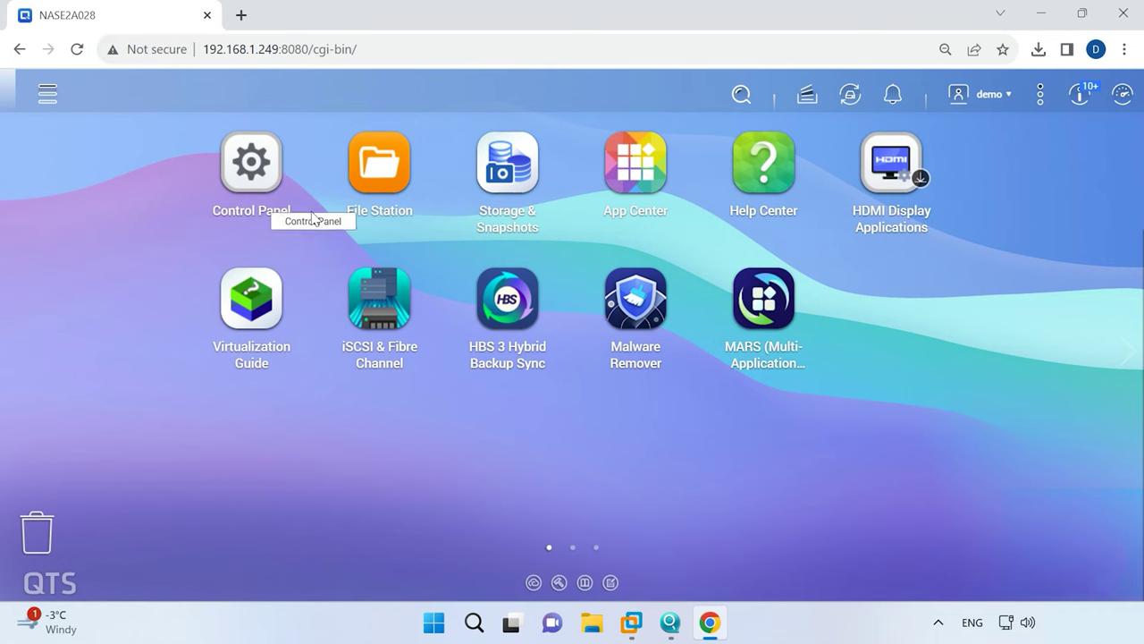
Open a maximized Control Panel on its System > Backup / Restore page.
click(266, 219)
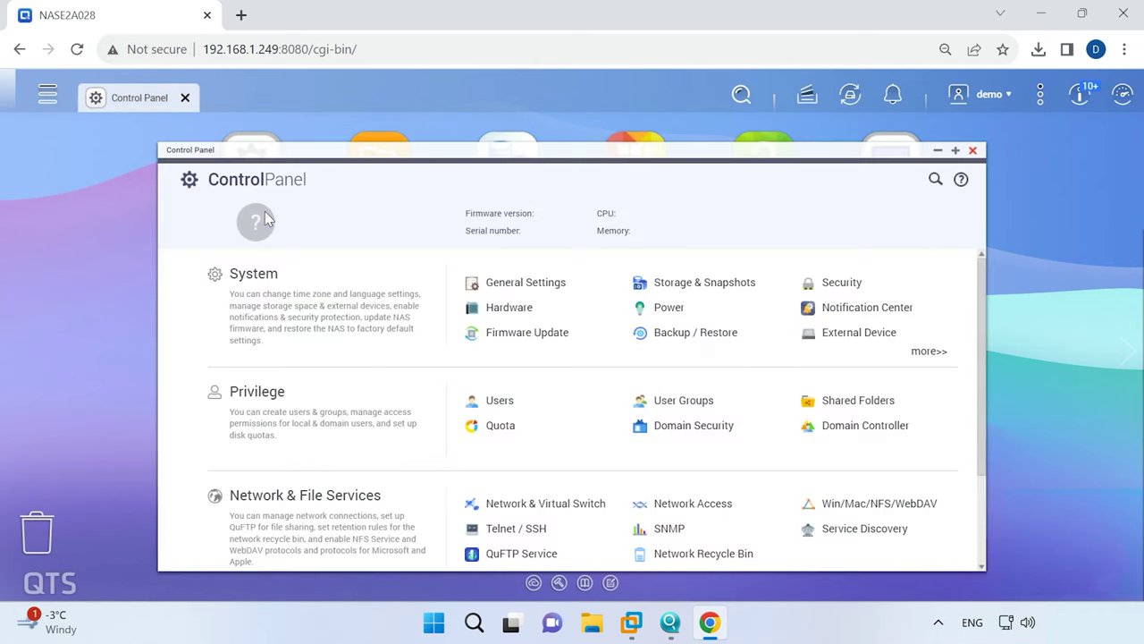
click(954, 151)
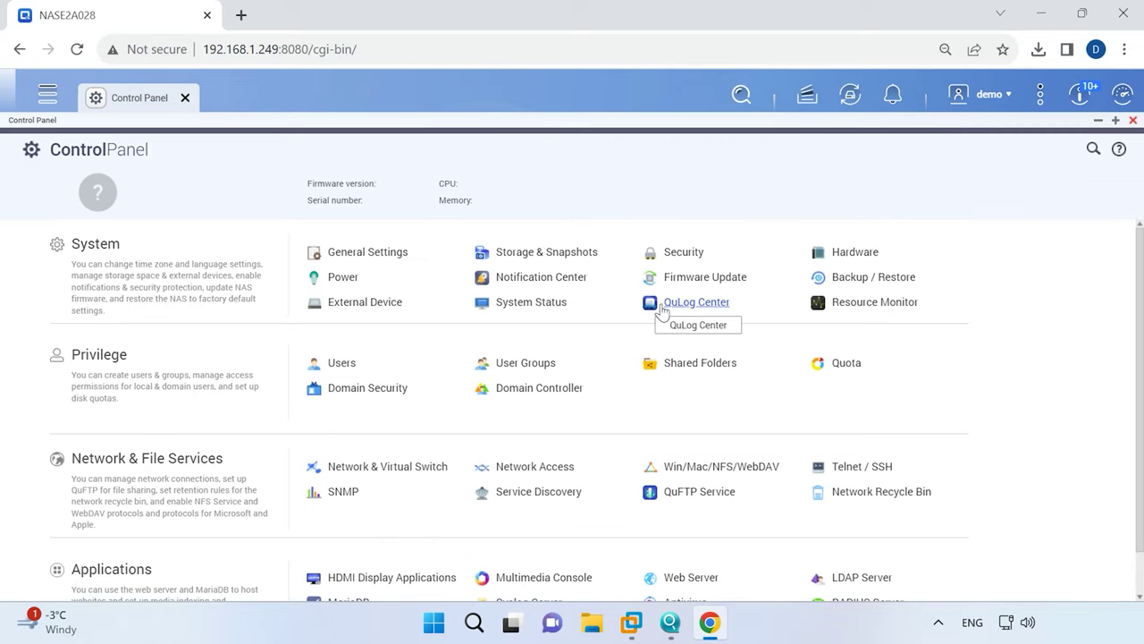
click(882, 281)
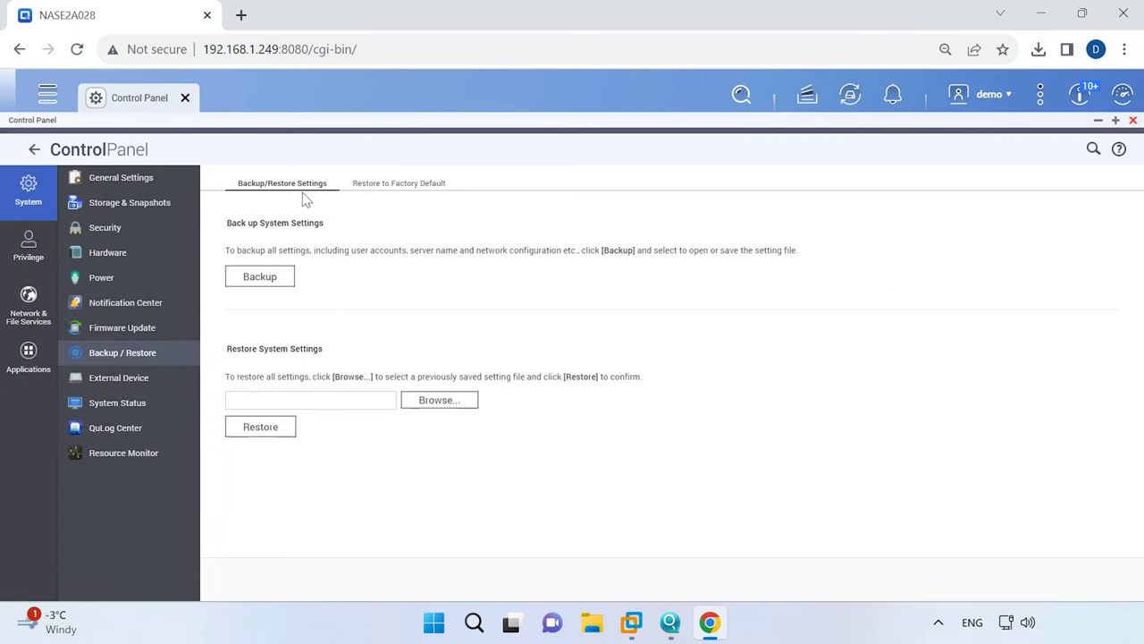
Back up the settings to NASE2A028_settings_2023-11-27.bin and check it in Downloads.
click(261, 284)
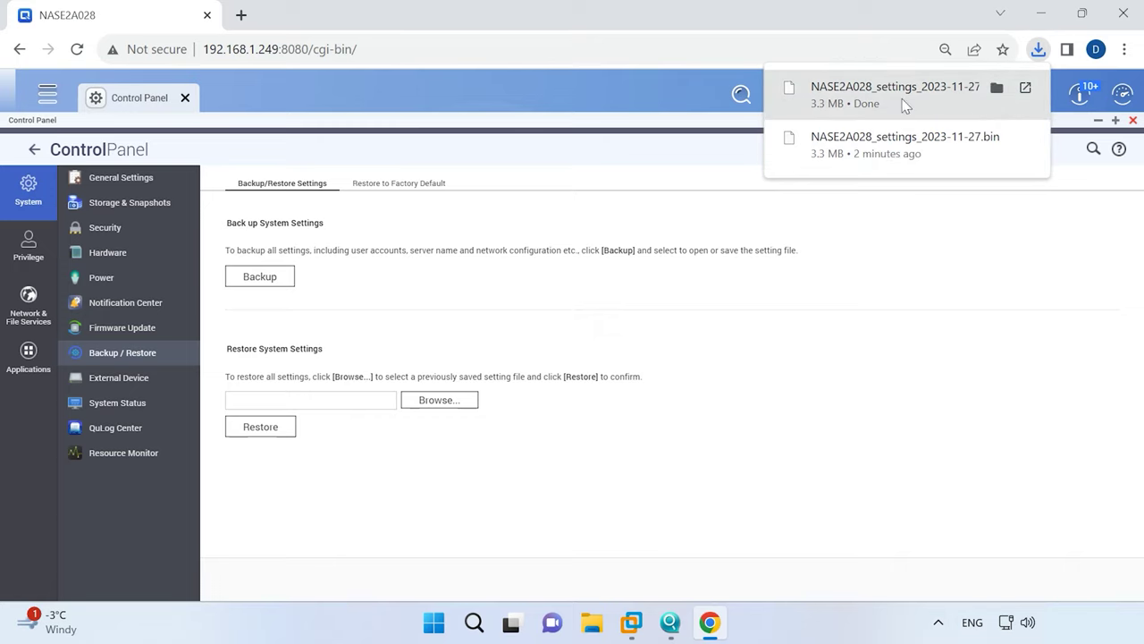
click(997, 88)
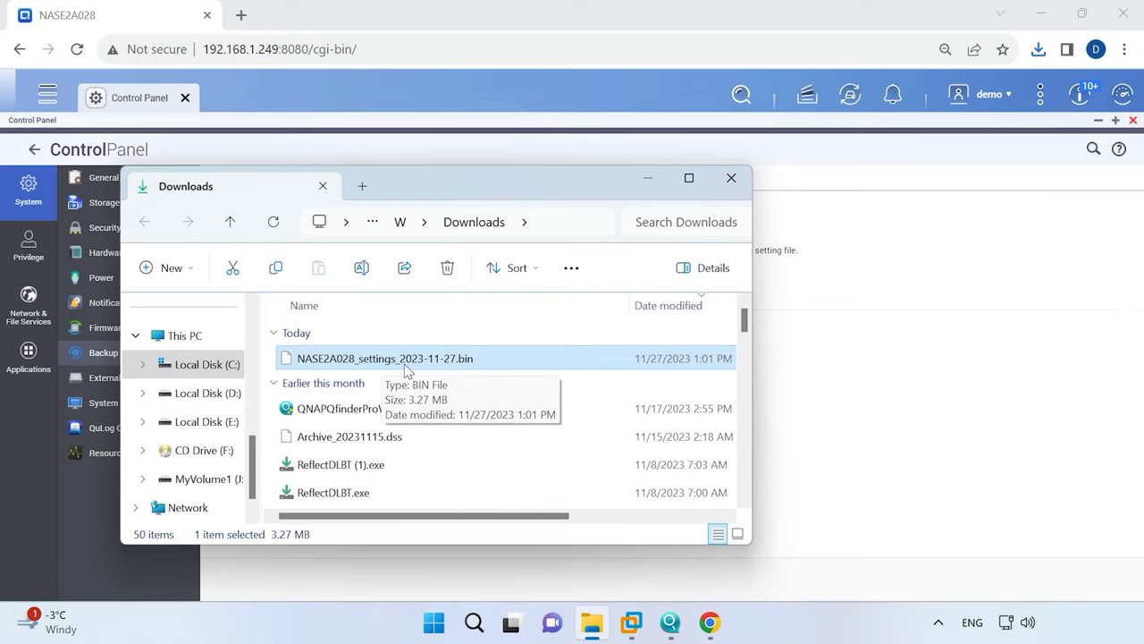
key(alt+F4)
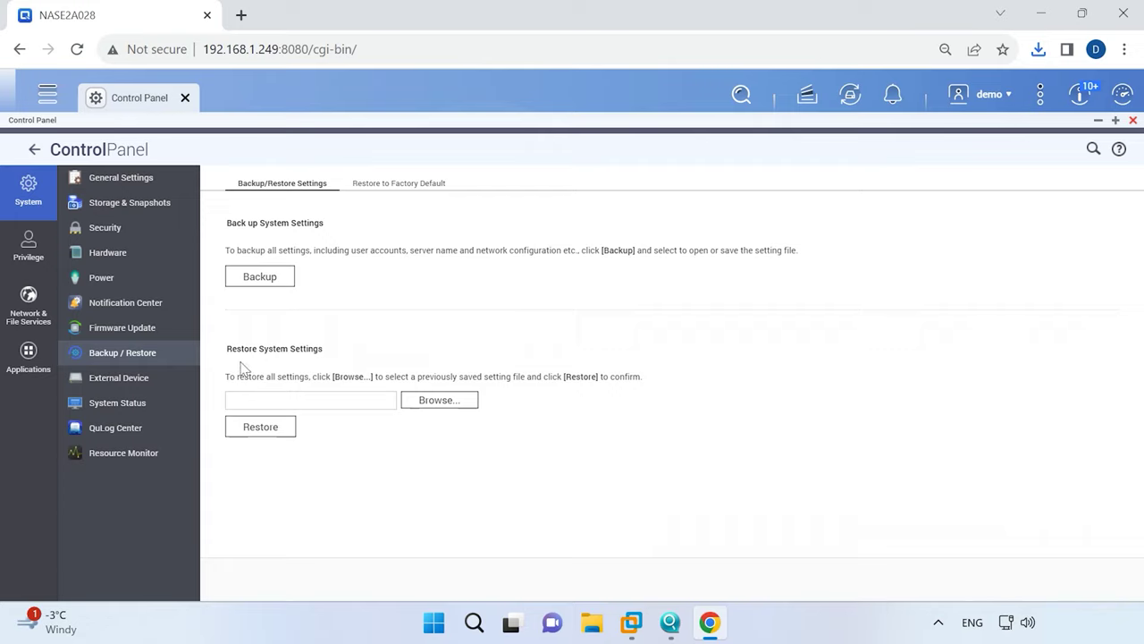
Restore the NAS settings from NASE2A028_settings_2023-11-27.bin and confirm the restore.
click(444, 402)
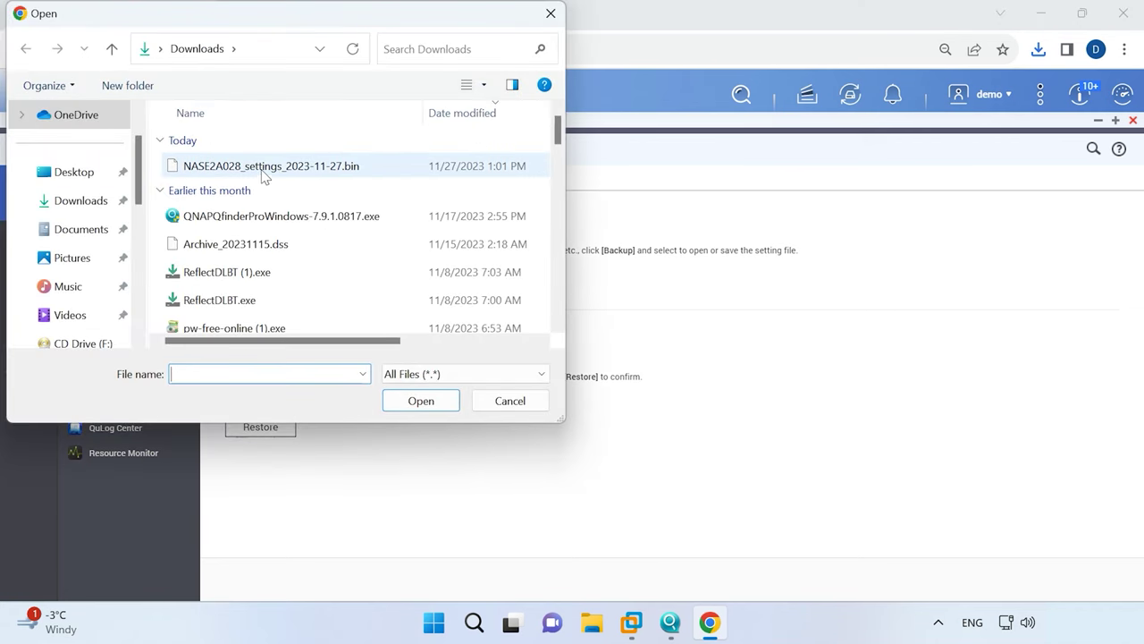
click(322, 174)
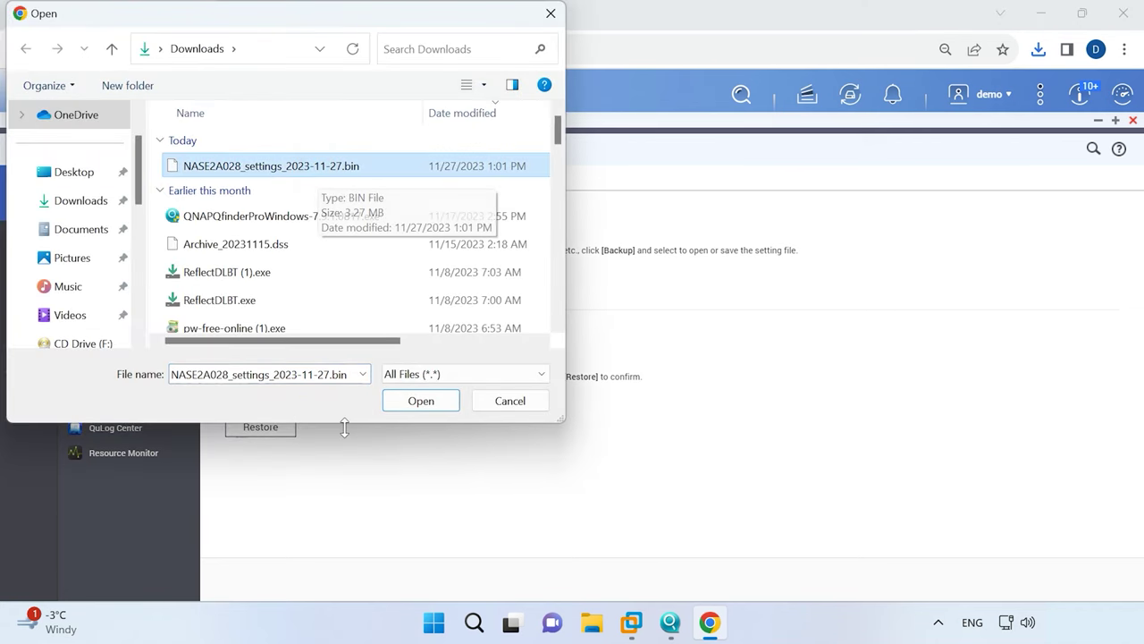
click(420, 401)
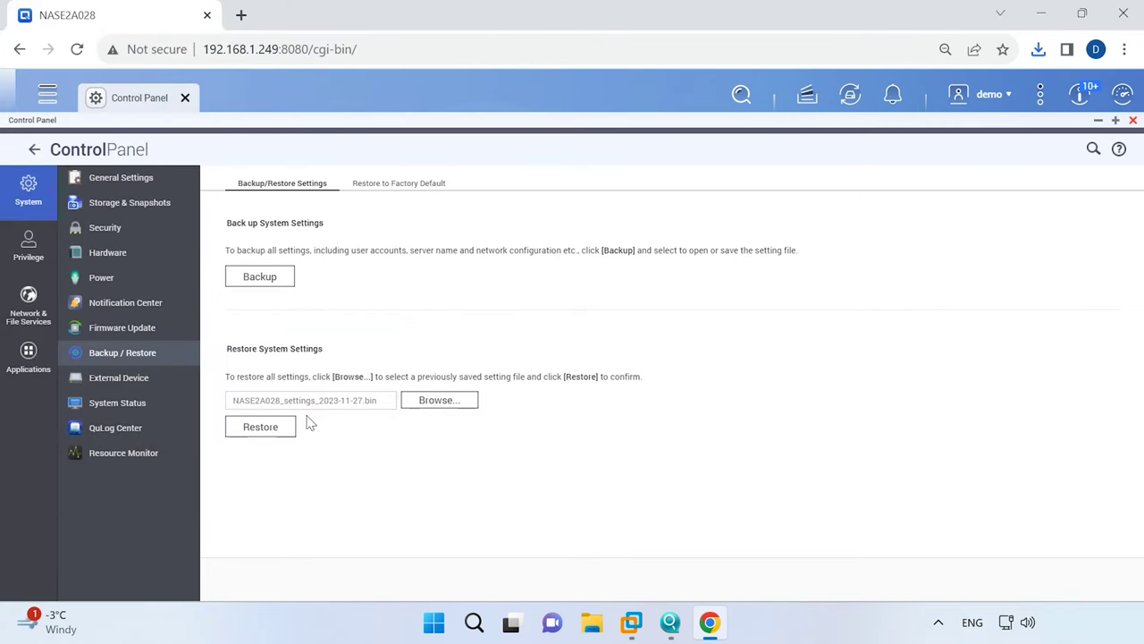
click(261, 429)
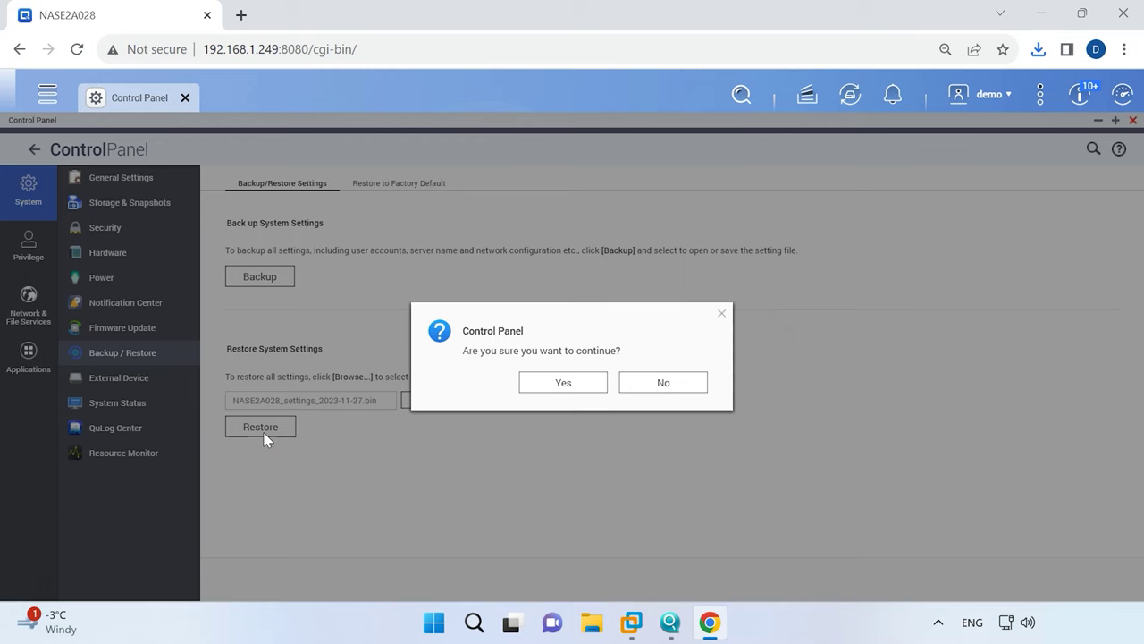
click(563, 383)
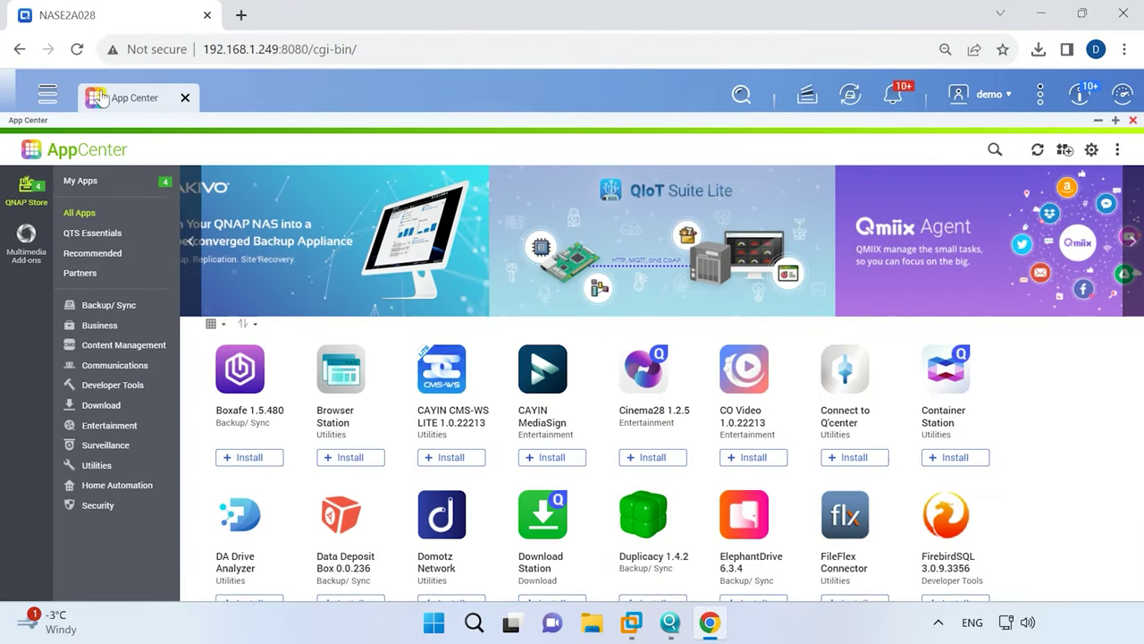
Filter App Center to Backup/ Sync, reset zoom to 100%, and install HBS 3 Hybrid Backup Sync.
click(119, 308)
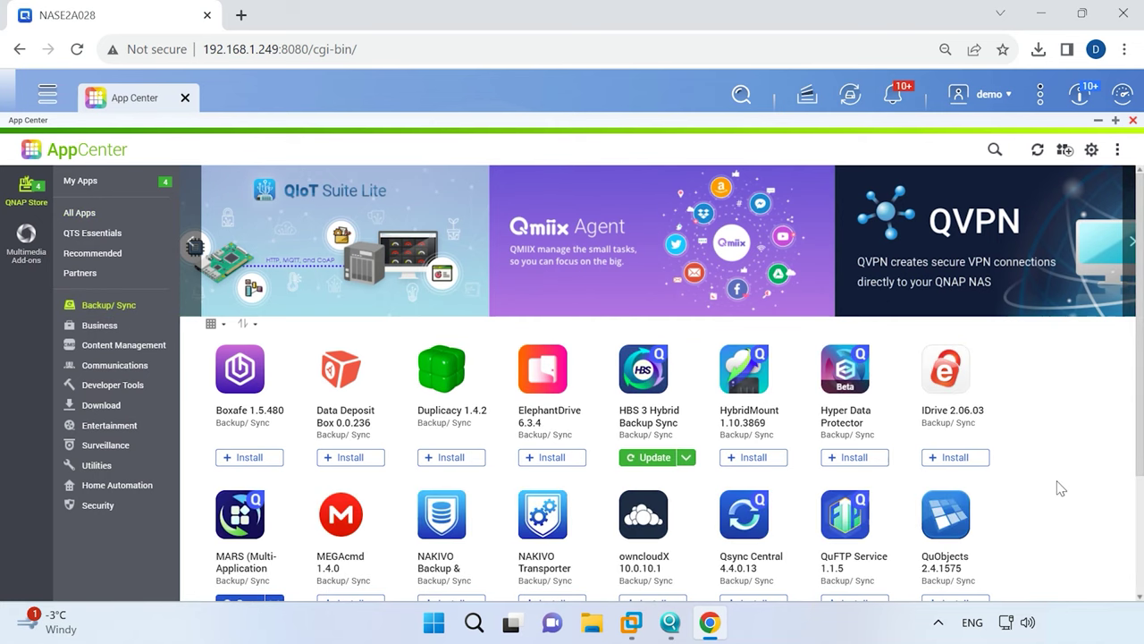
scroll(1060, 488, down, 2)
scroll(1060, 488, up, 2)
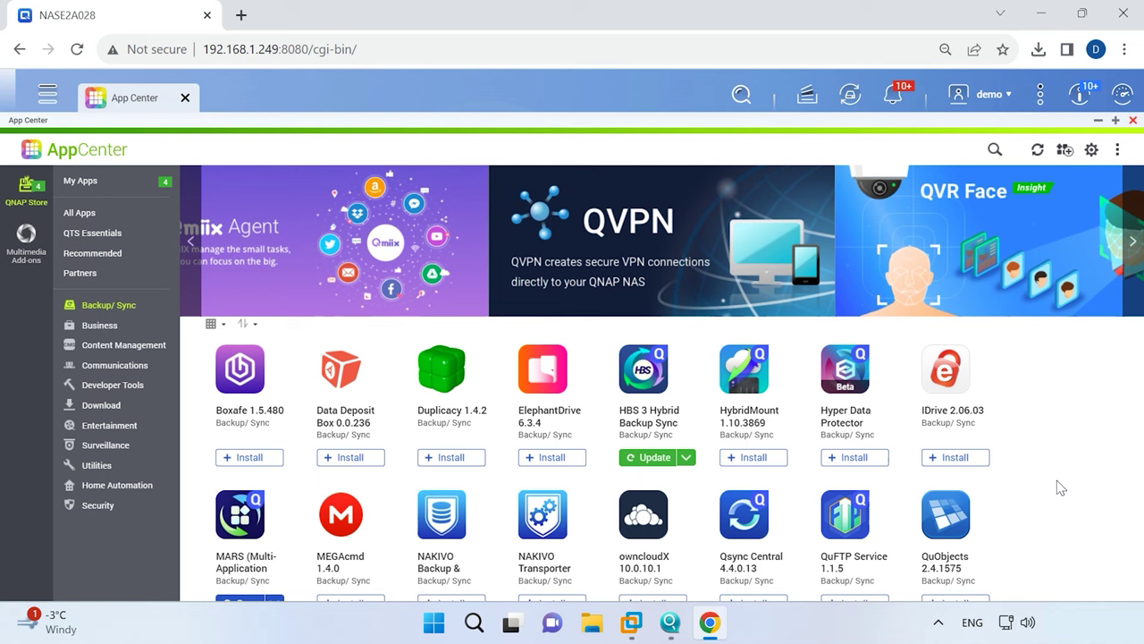
key(ctrl+0)
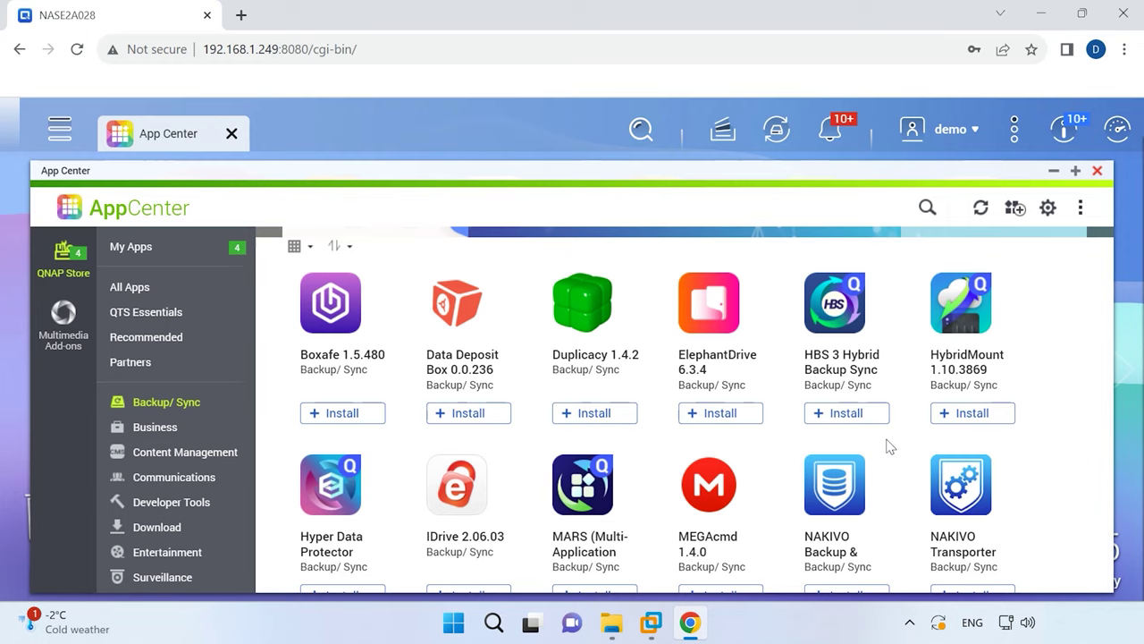
click(845, 416)
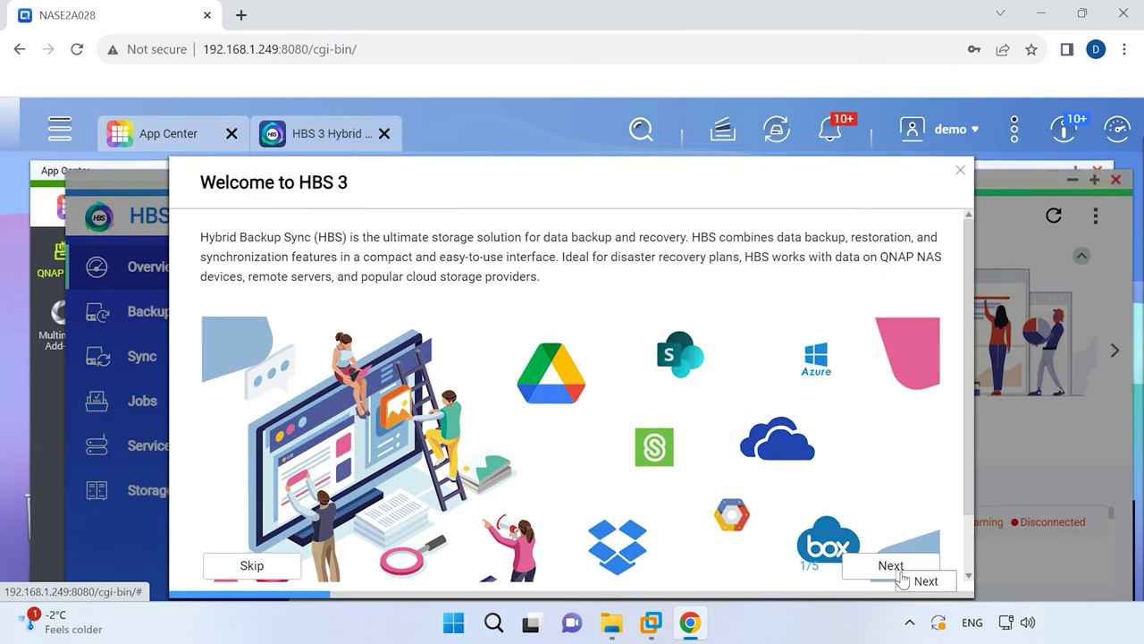
Step through all pages of the HBS 3 welcome tour to its end.
click(895, 568)
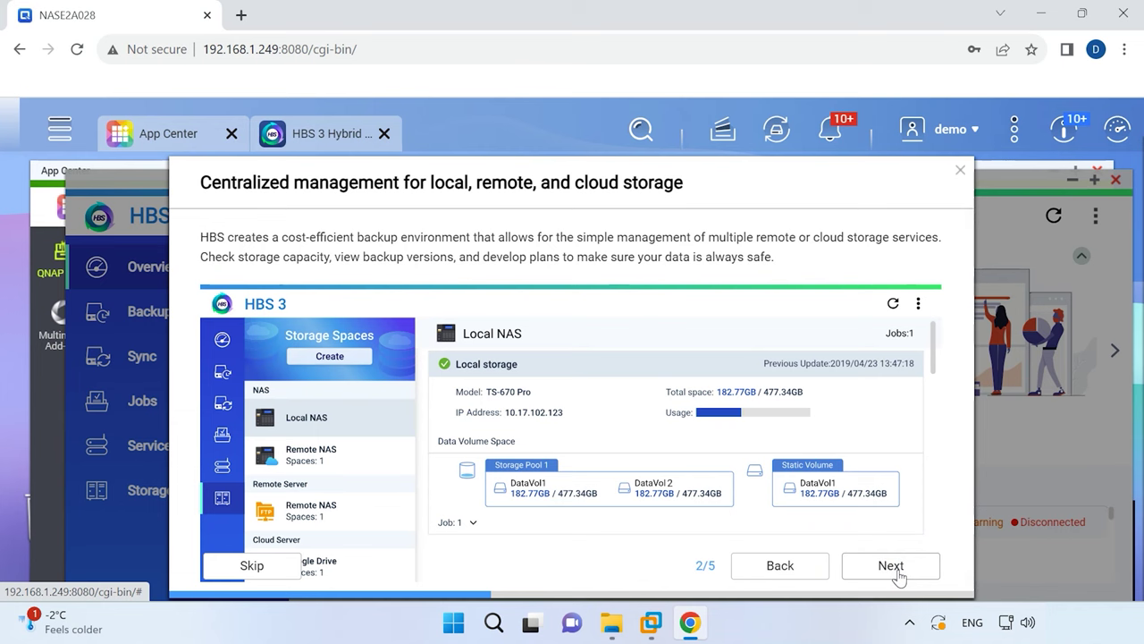
click(897, 570)
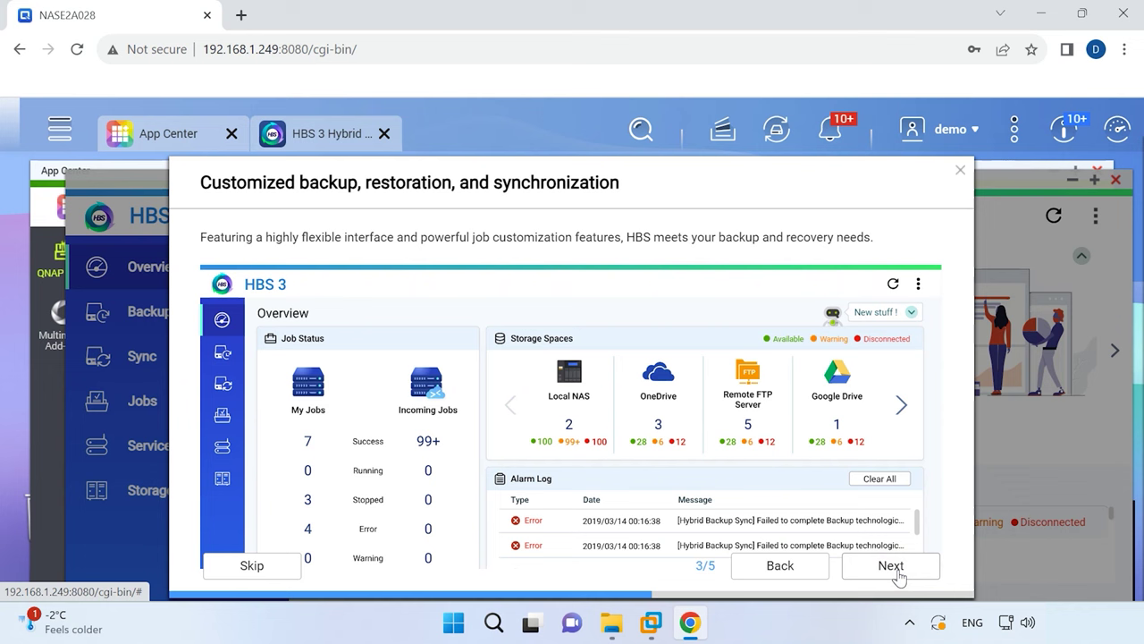
click(897, 570)
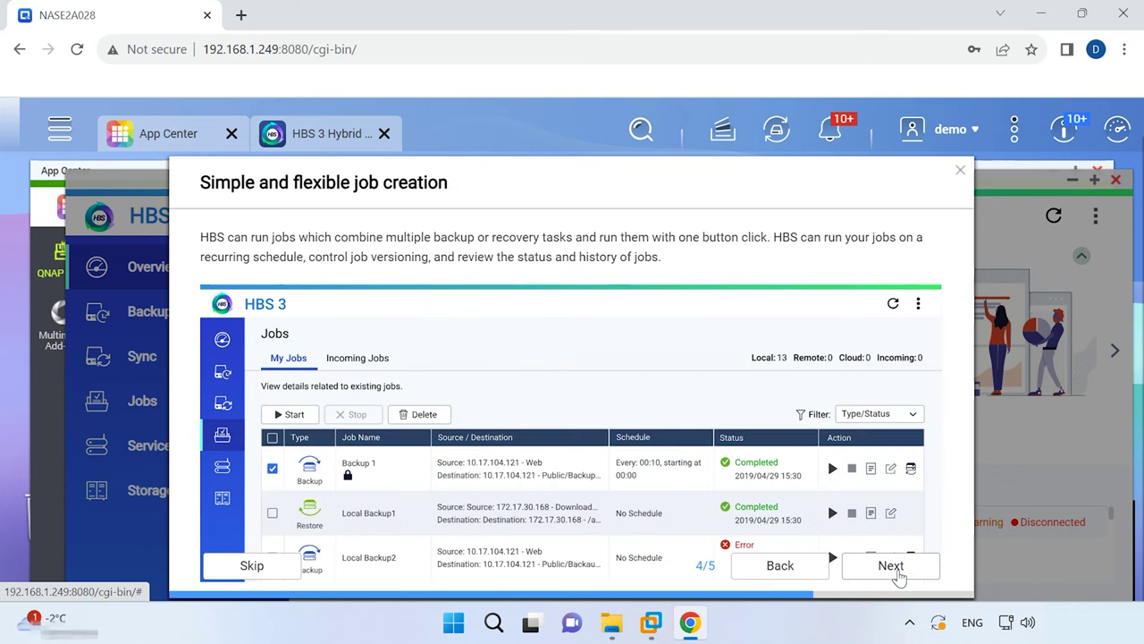
click(898, 572)
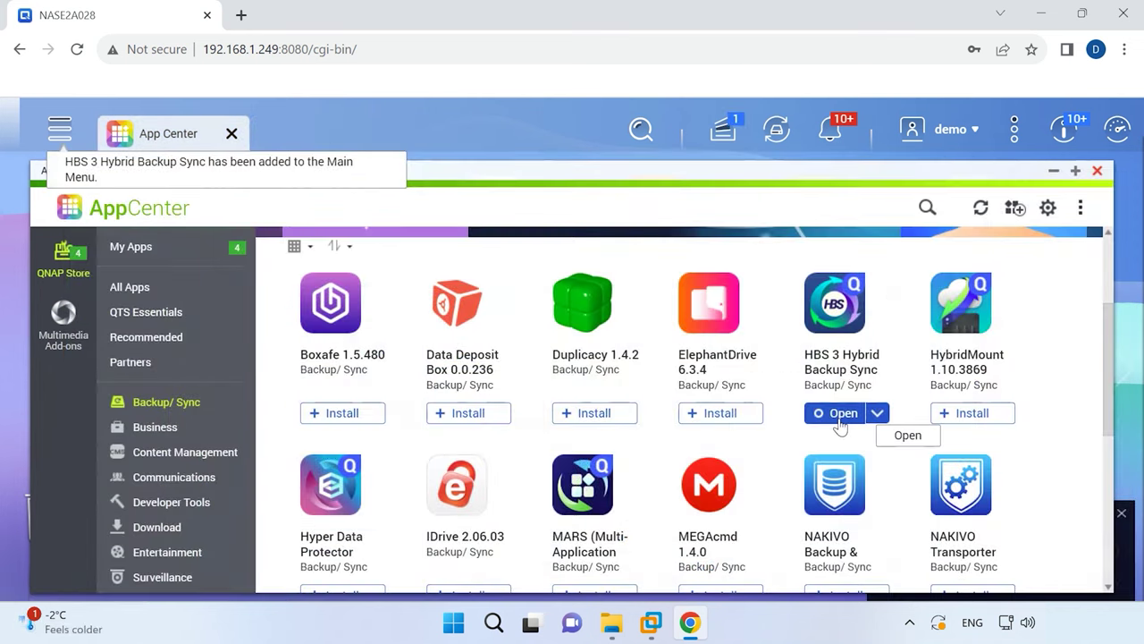
Launch HBS 3 and start a new backup job from Backup & Restore > Back Up Now.
click(840, 416)
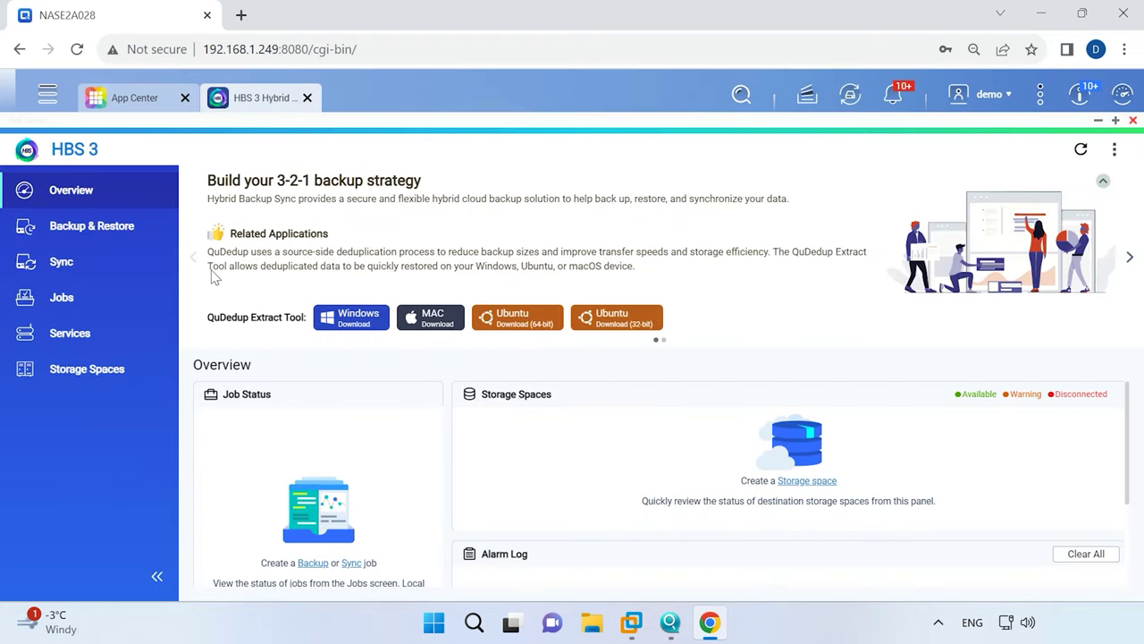
click(93, 231)
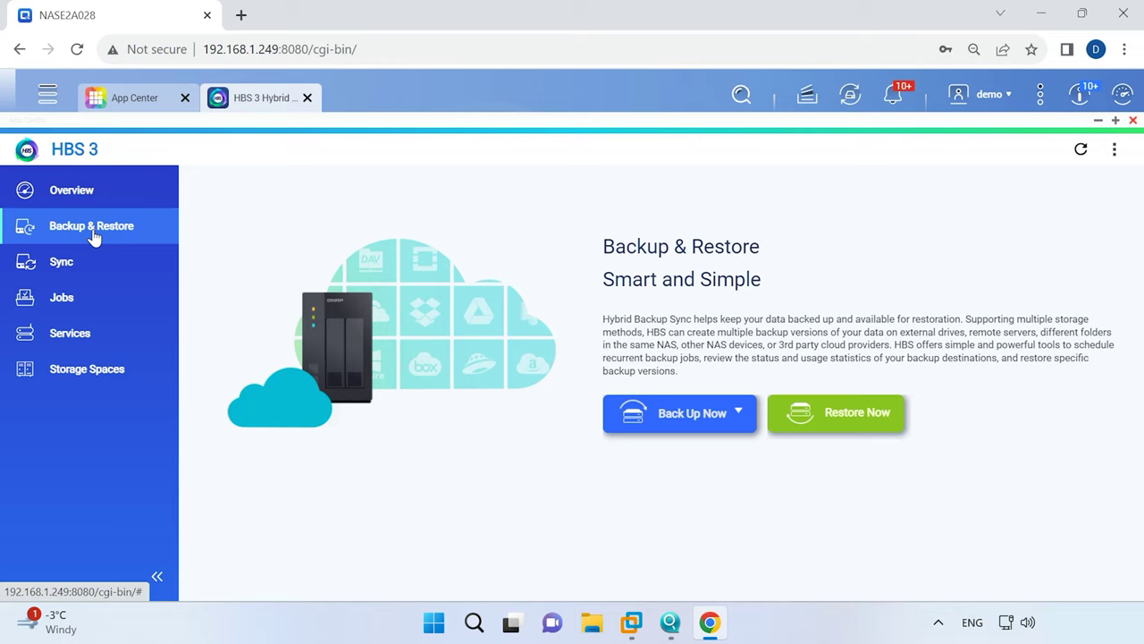
click(708, 426)
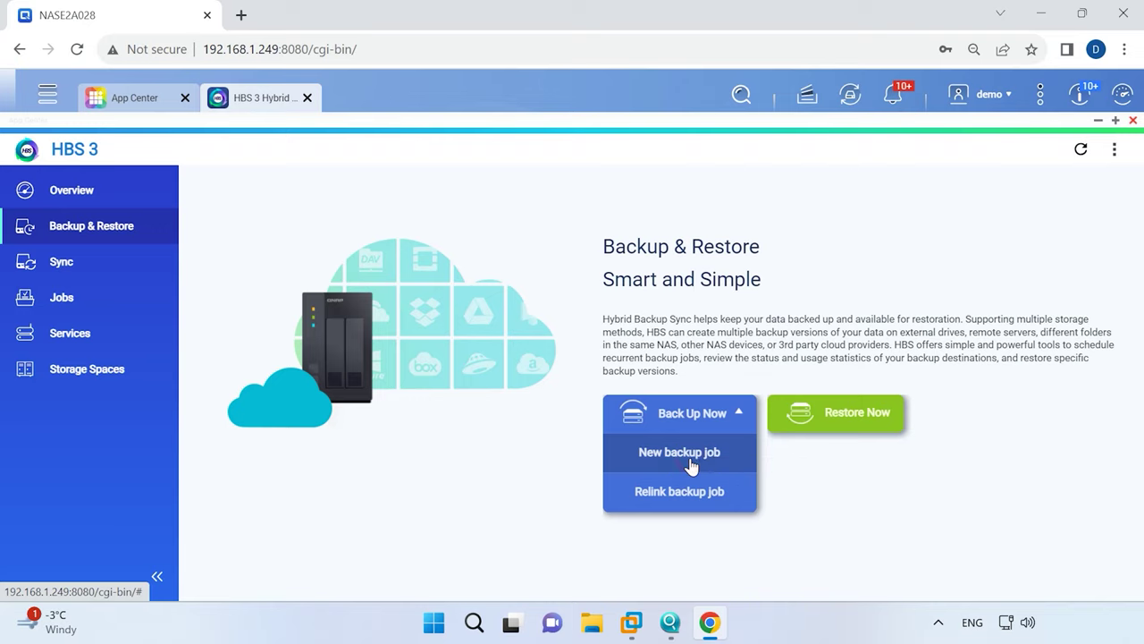
click(691, 463)
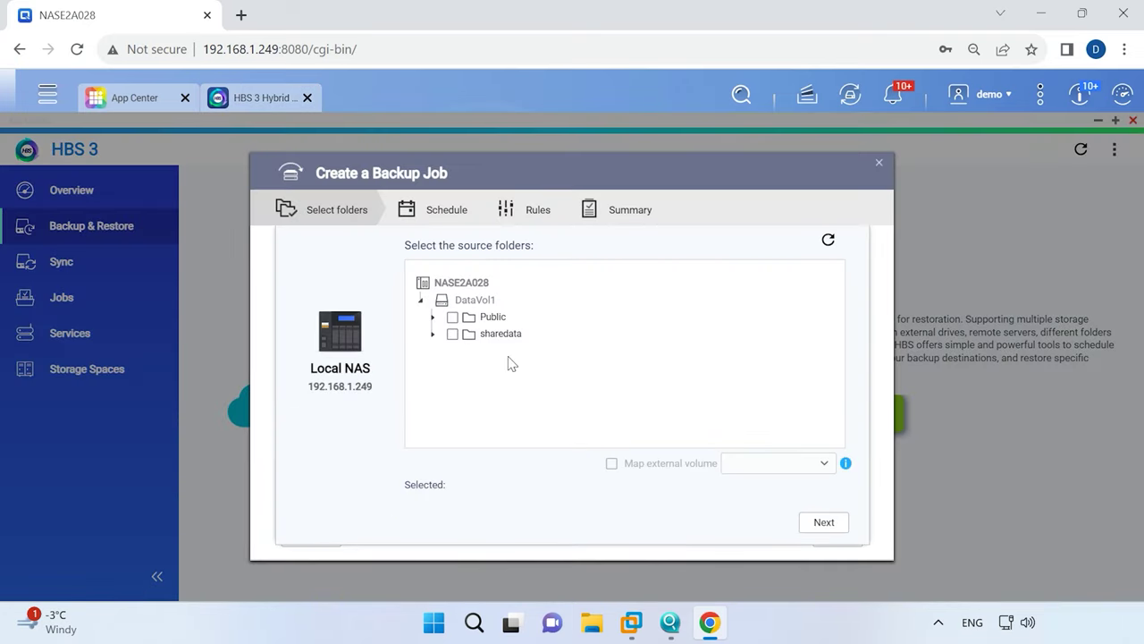
Choose sharedata as the Backup 1 source folder.
click(453, 333)
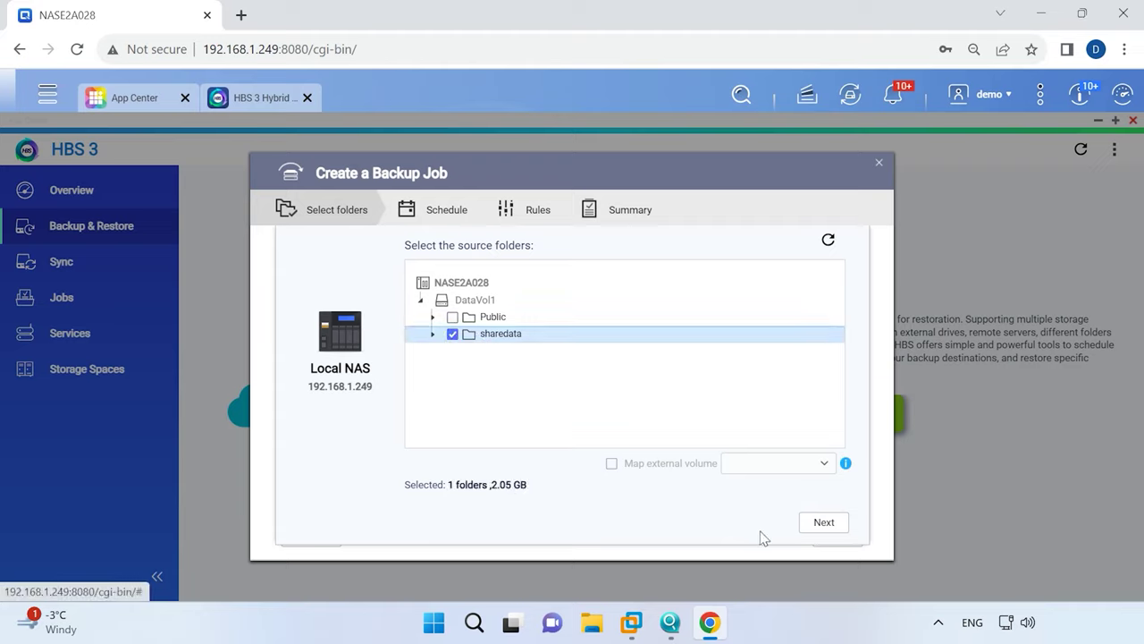
click(824, 522)
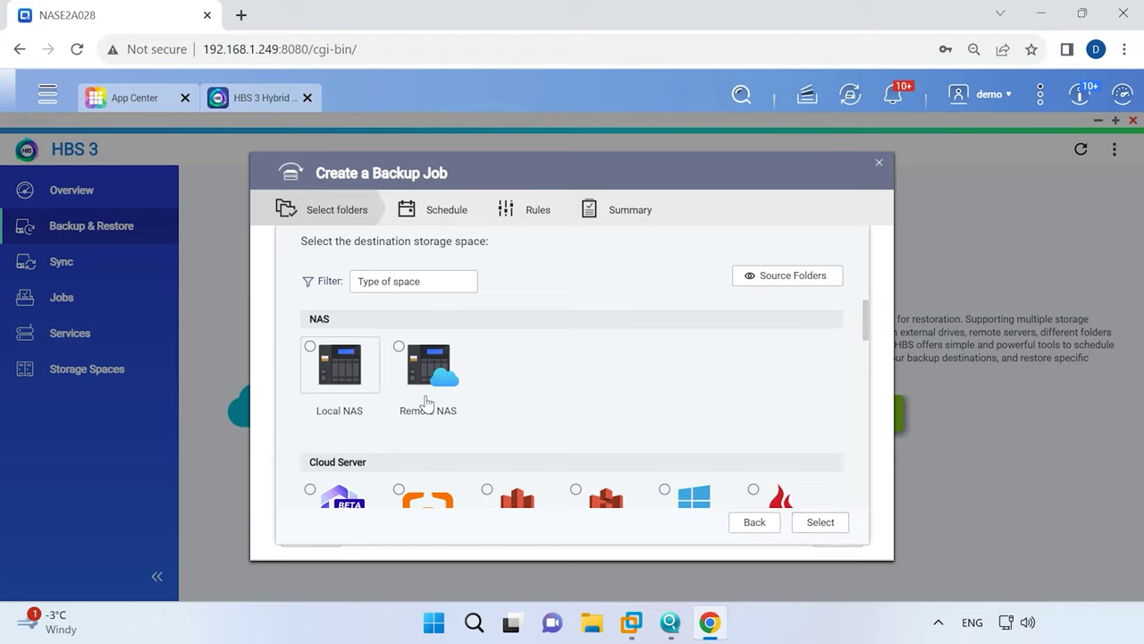
scroll(427, 402, down, 2)
scroll(411, 420, up, 1)
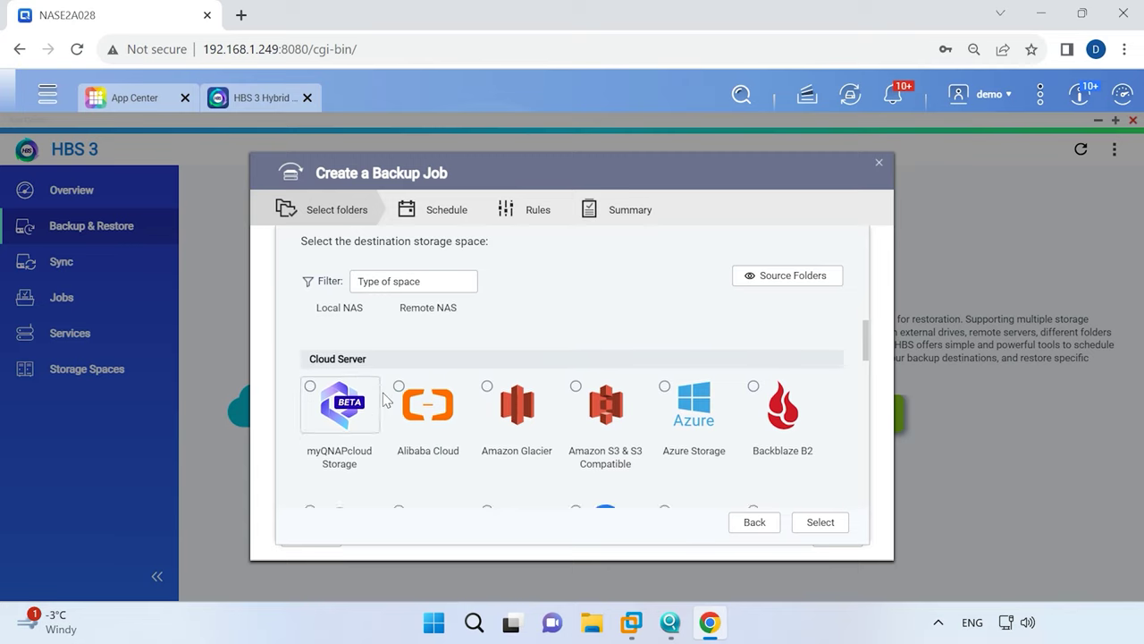
scroll(384, 399, down, 8)
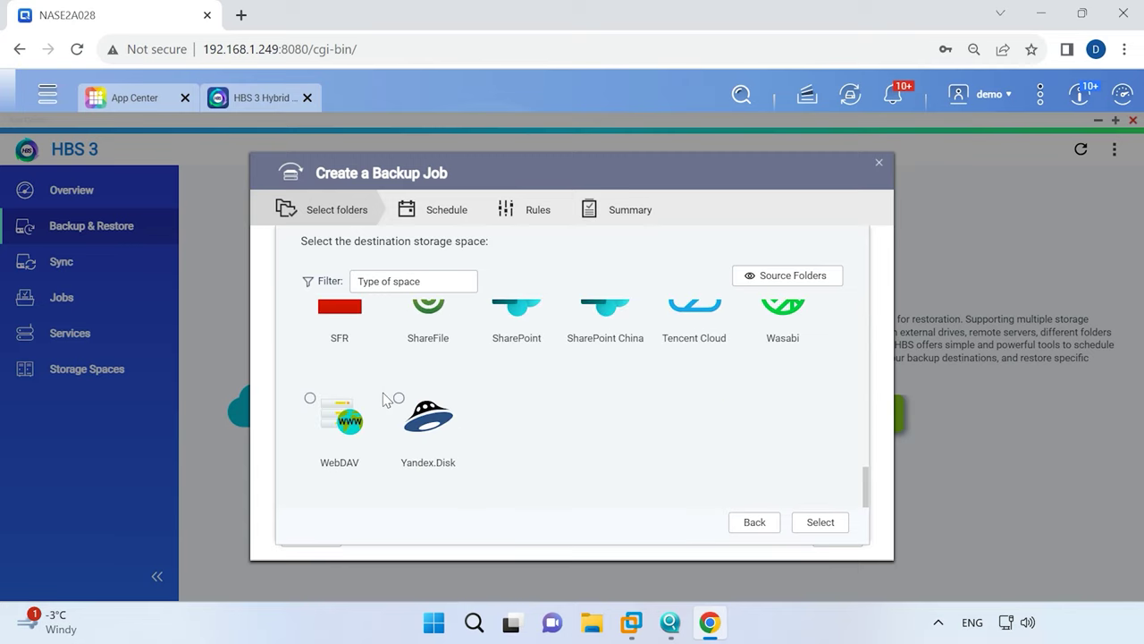
scroll(384, 400, up, 10)
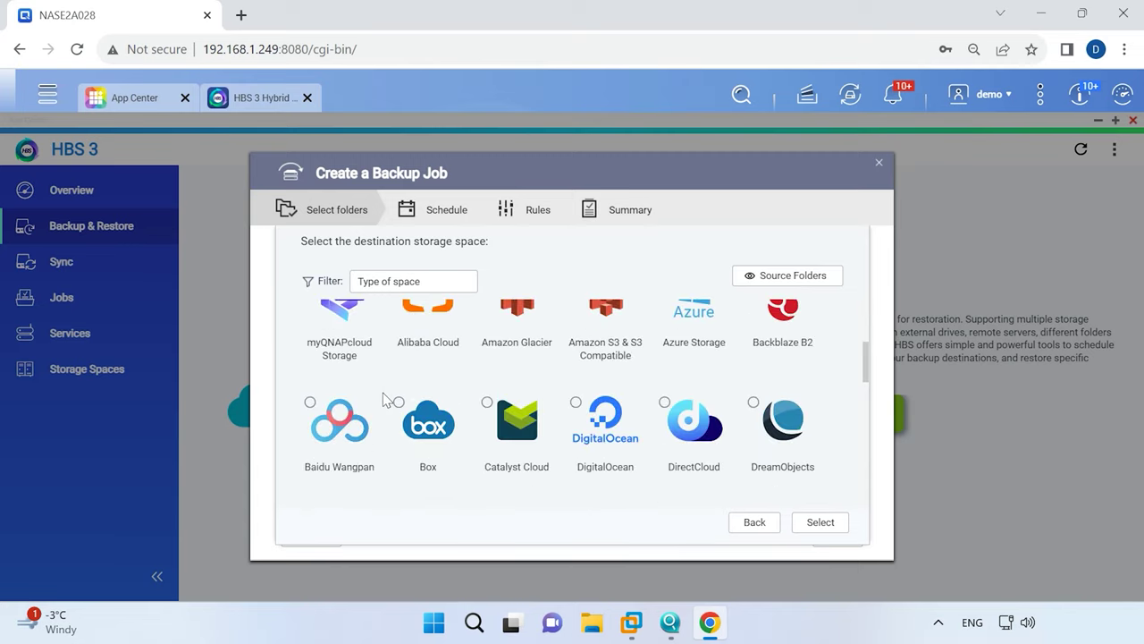
Set the destination to the Public folder on the local NAS and continue to Schedule.
click(315, 357)
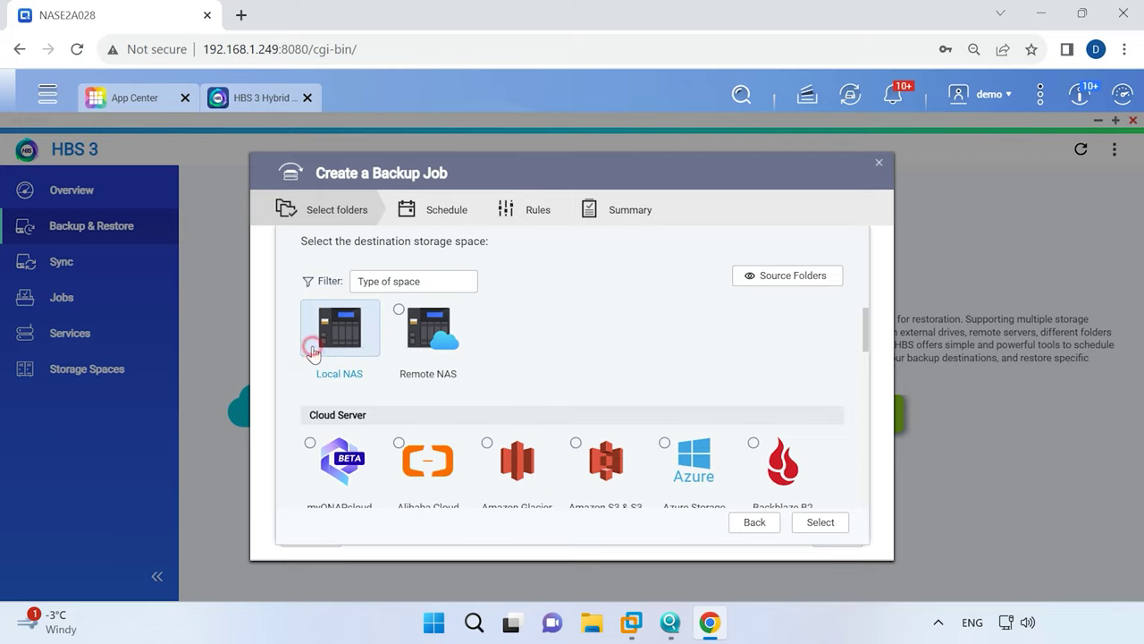
click(820, 522)
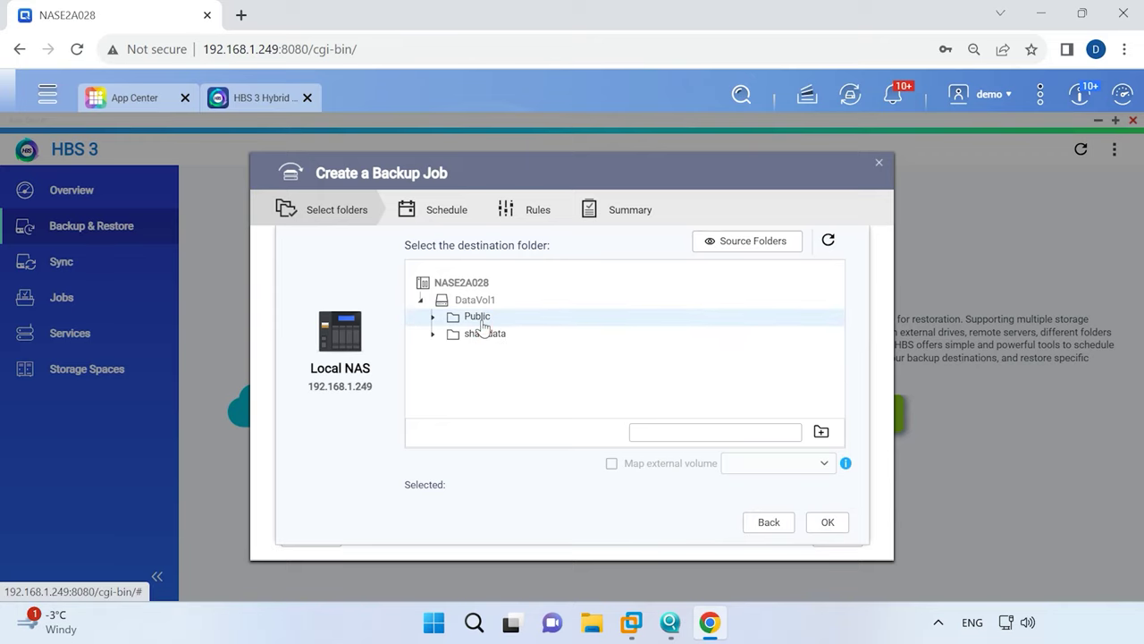
click(482, 320)
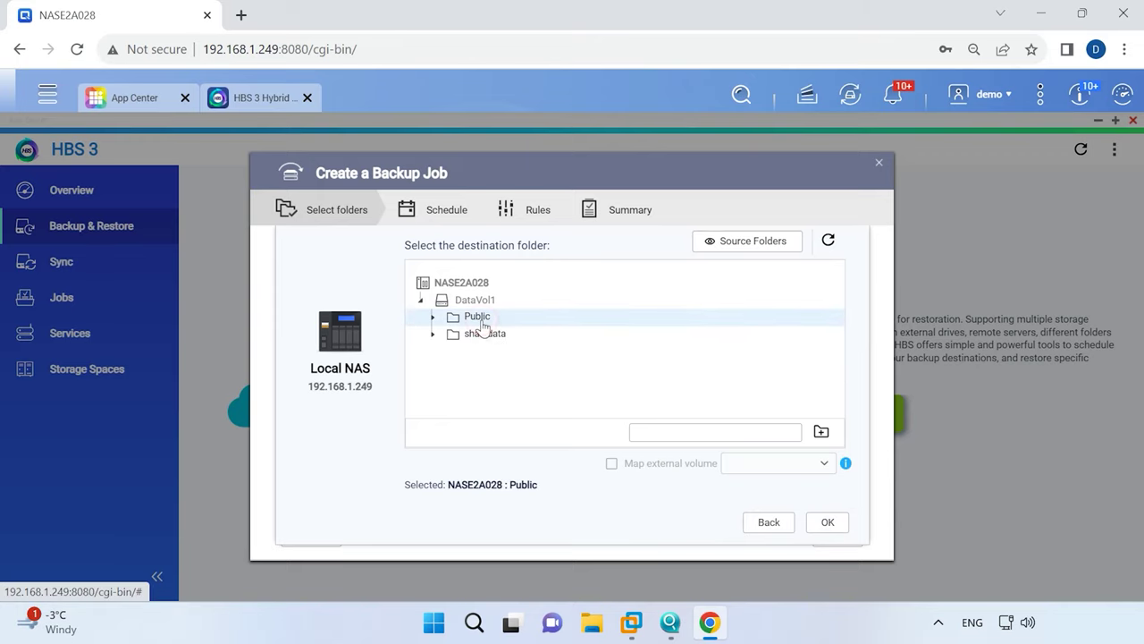
click(827, 525)
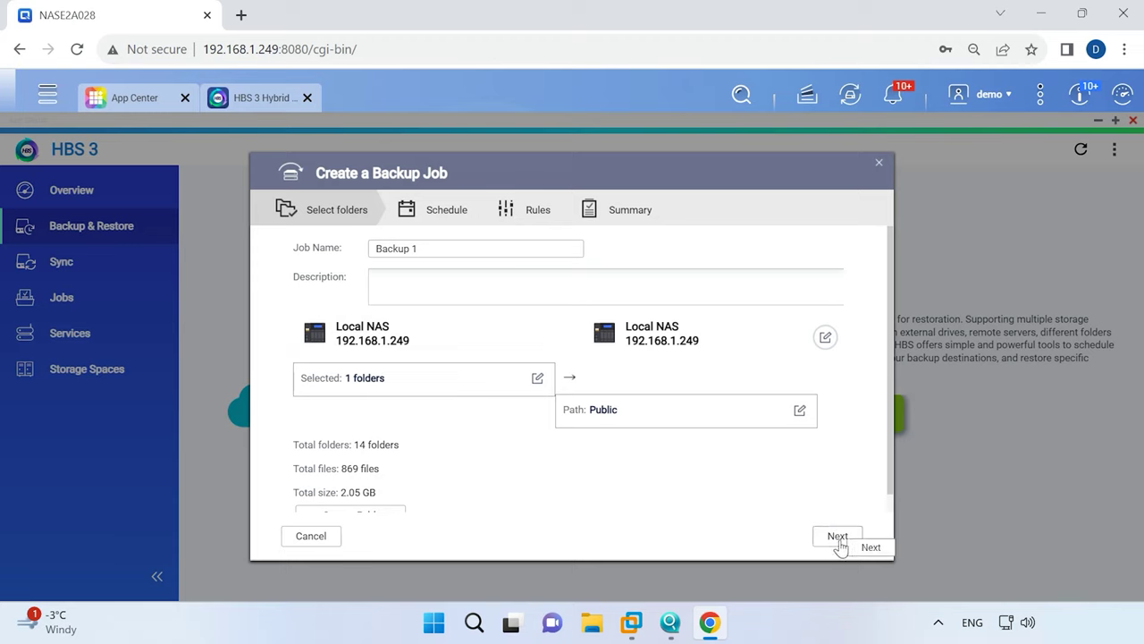
click(837, 539)
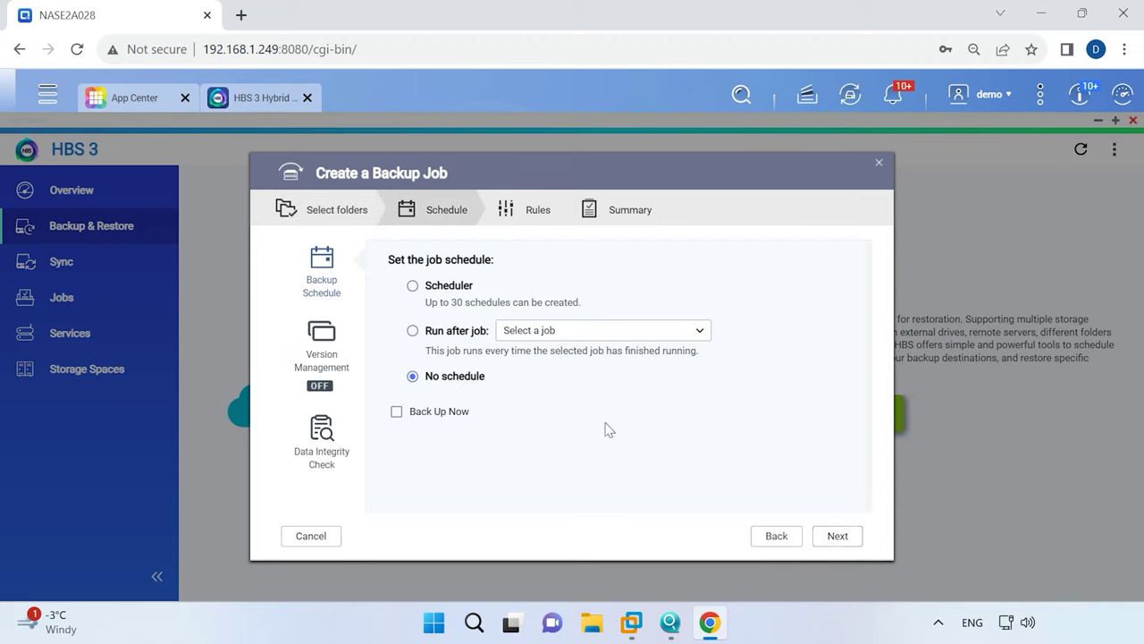
Preview the periodic, daily, weekly and monthly schedule options, then discard the new schedule entry.
click(413, 286)
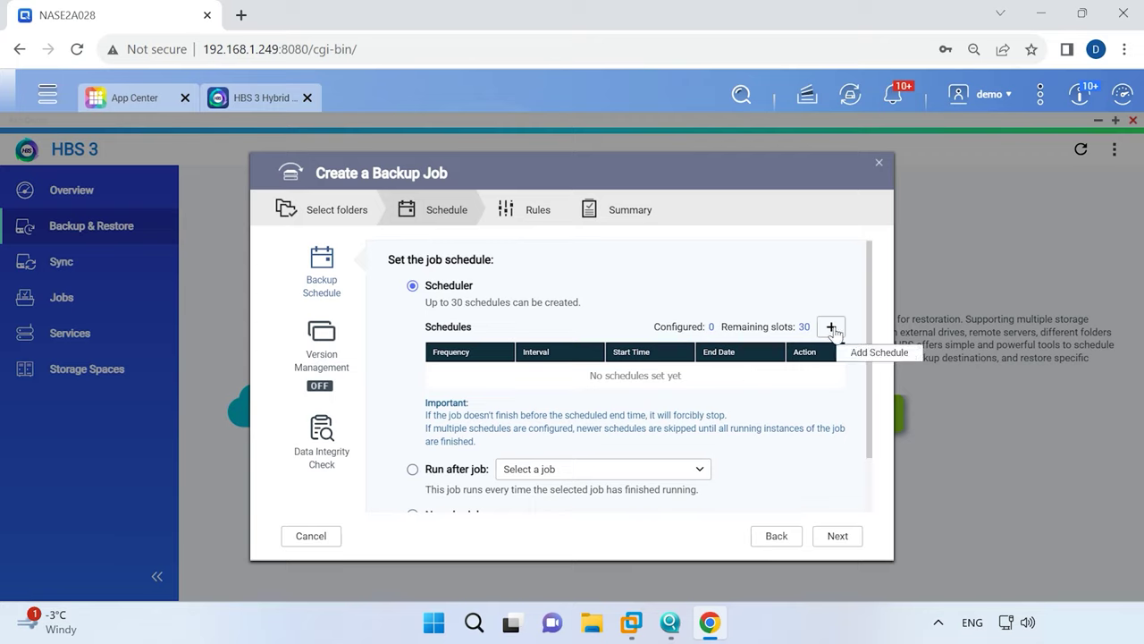
click(831, 327)
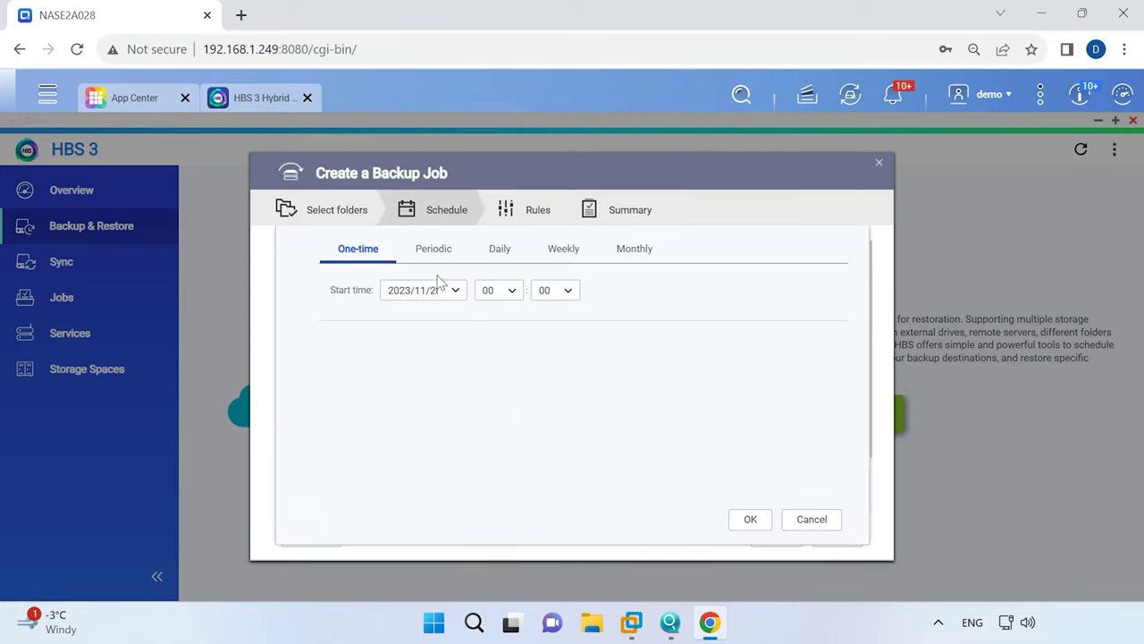
click(434, 254)
click(506, 256)
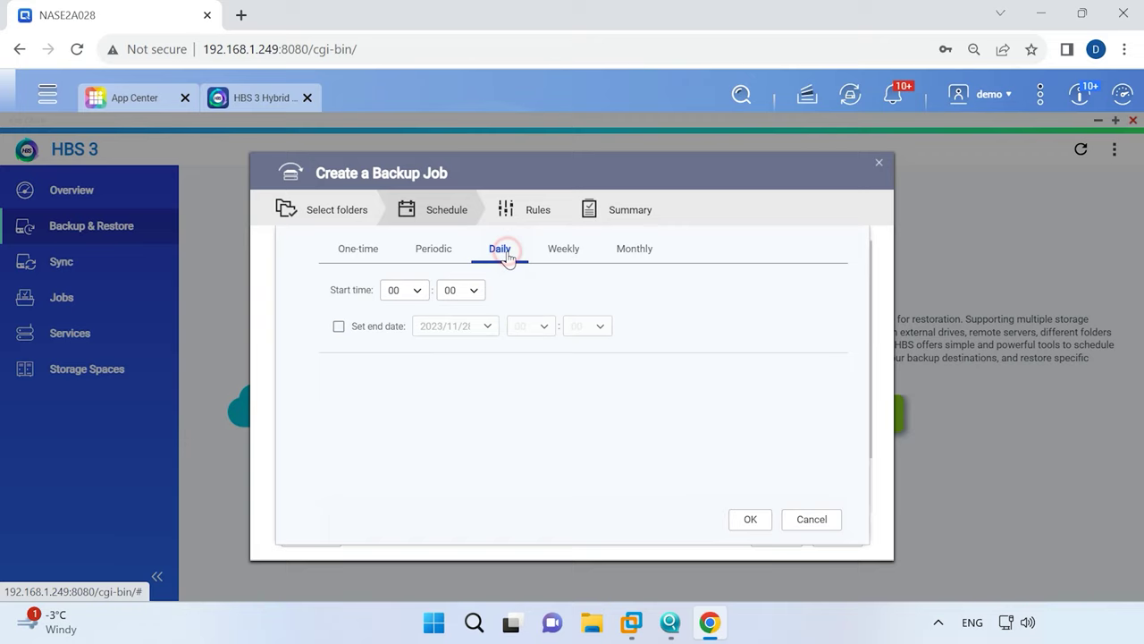
click(558, 254)
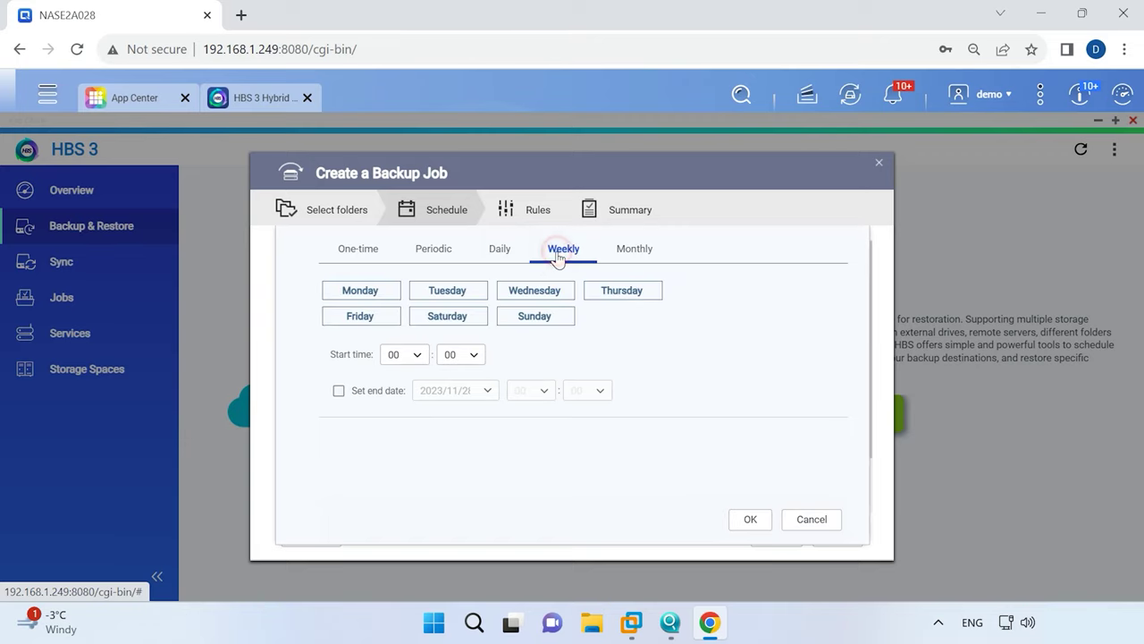
click(626, 258)
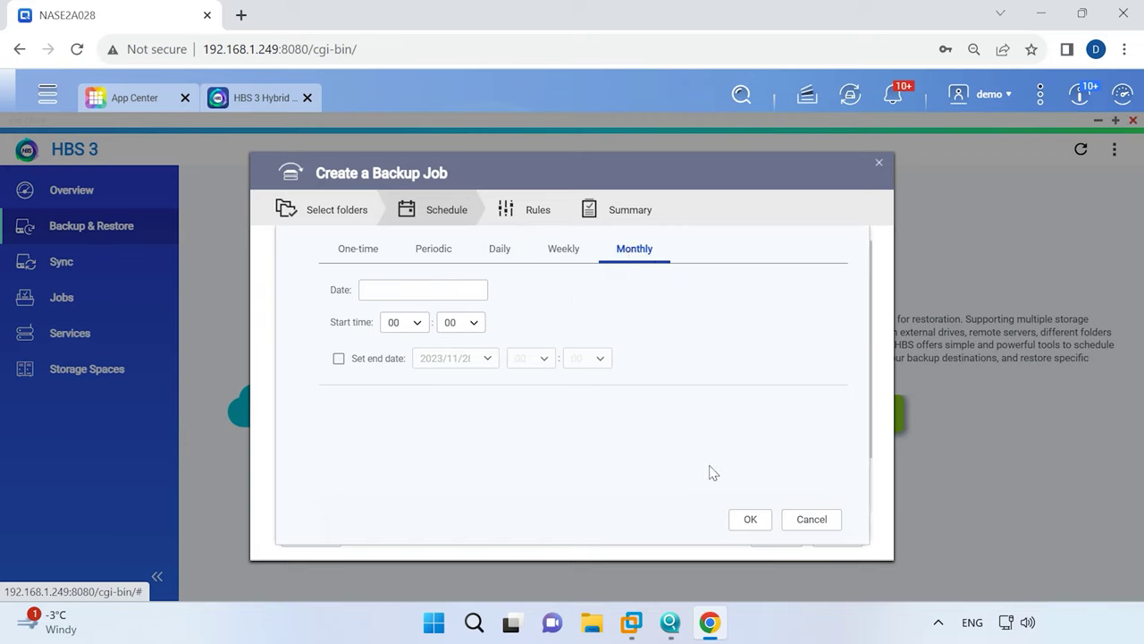
click(809, 520)
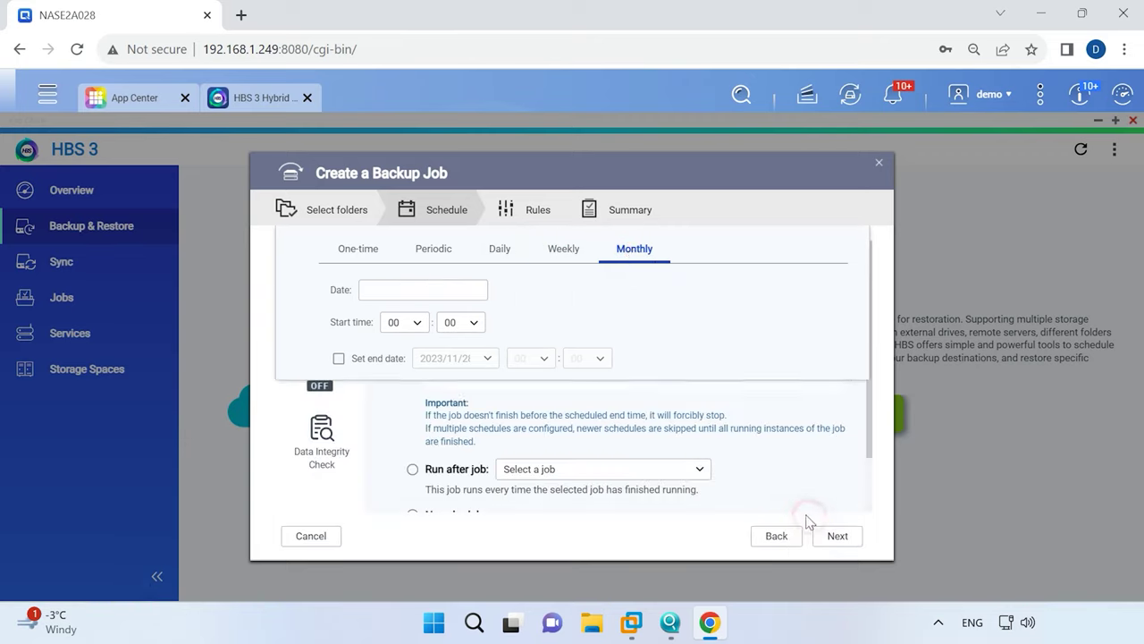
Set the backup job to No schedule with Back Up Now enabled.
scroll(411, 460, down, 1)
click(412, 450)
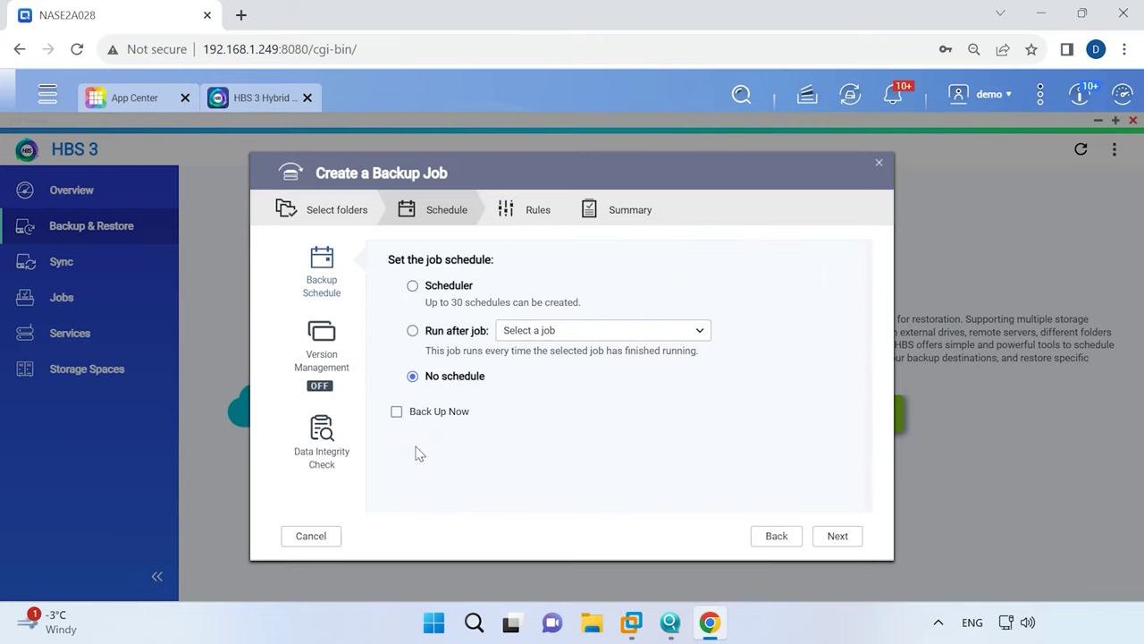
click(396, 412)
Turn on Check file contents in the Backup 1 job's Policies.
click(838, 537)
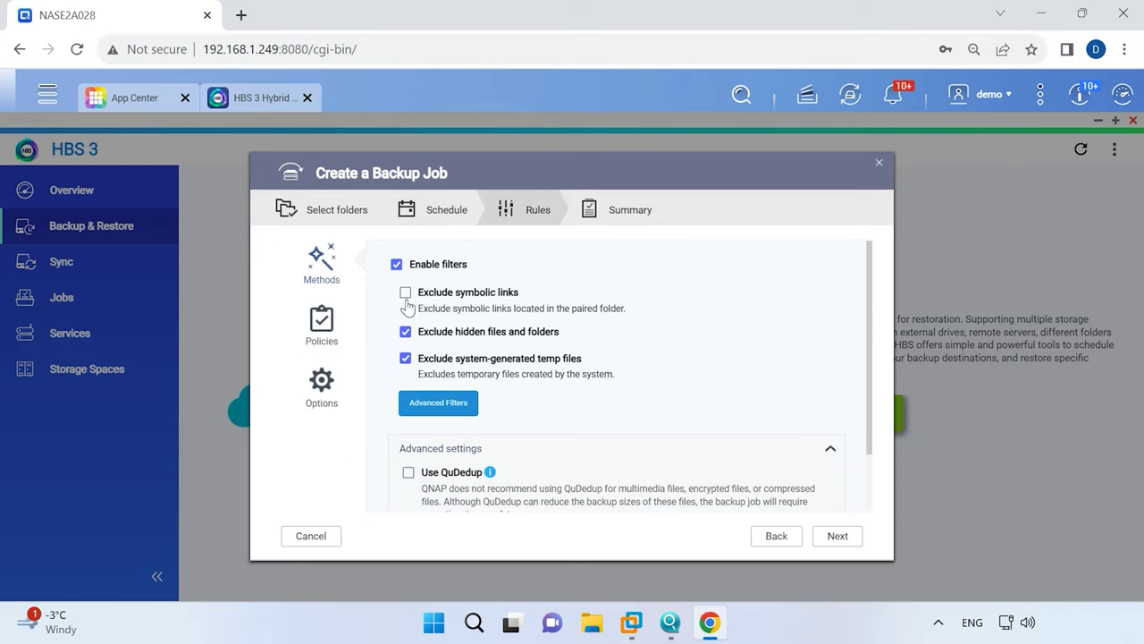
scroll(426, 333, down, 1)
scroll(426, 333, up, 2)
click(327, 333)
scroll(497, 351, down, 2)
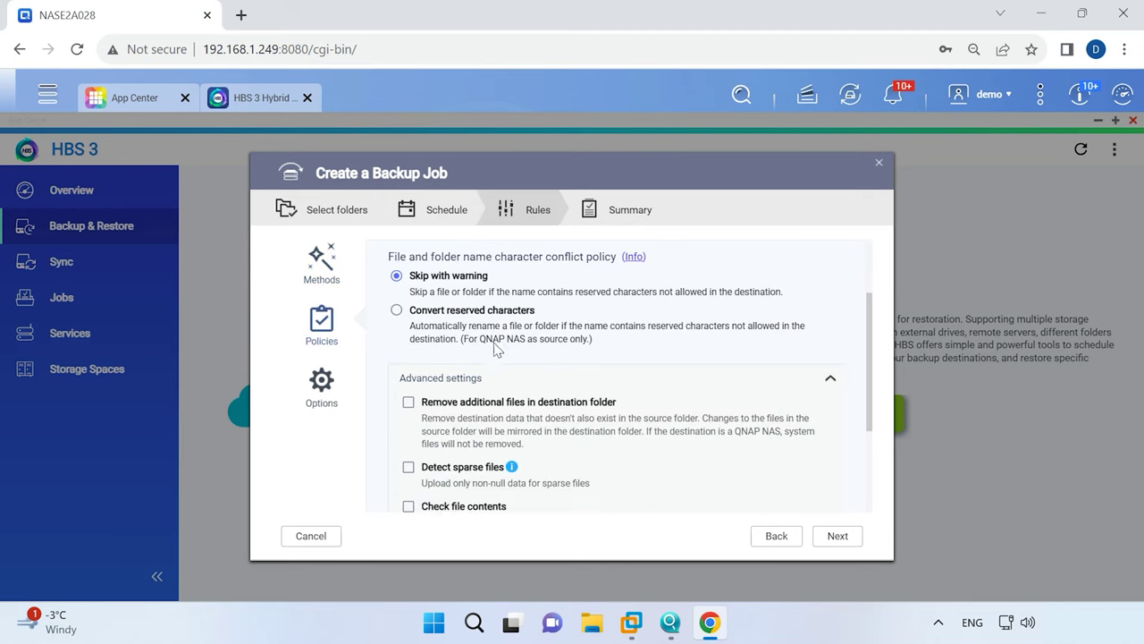
click(409, 430)
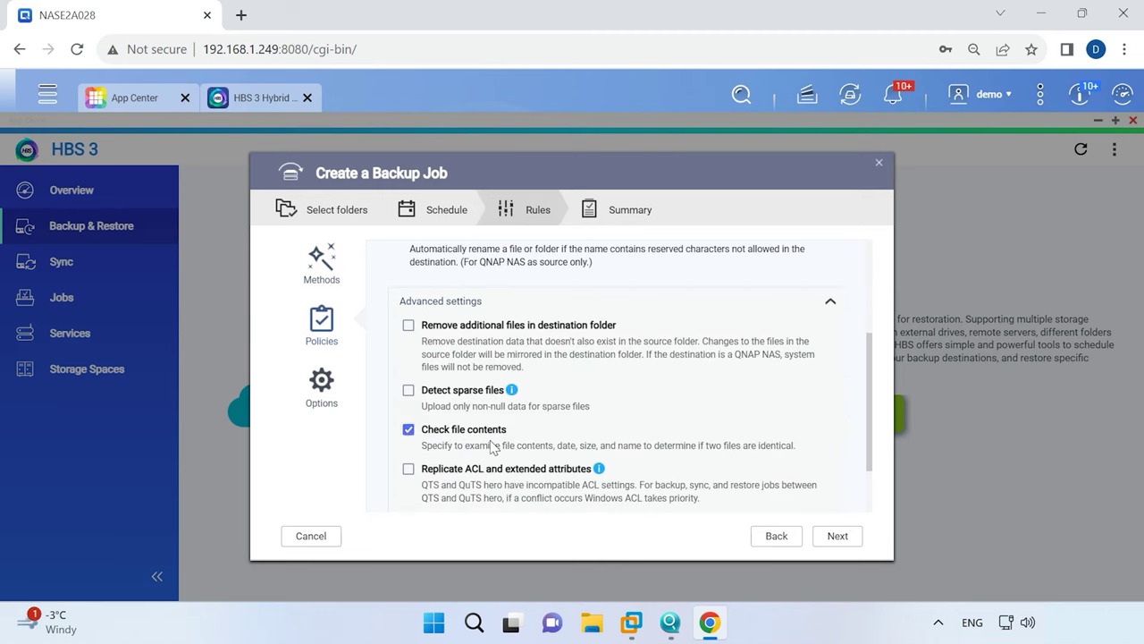
Review the job's Options and summary, then create and start Backup 1.
scroll(491, 447, down, 1)
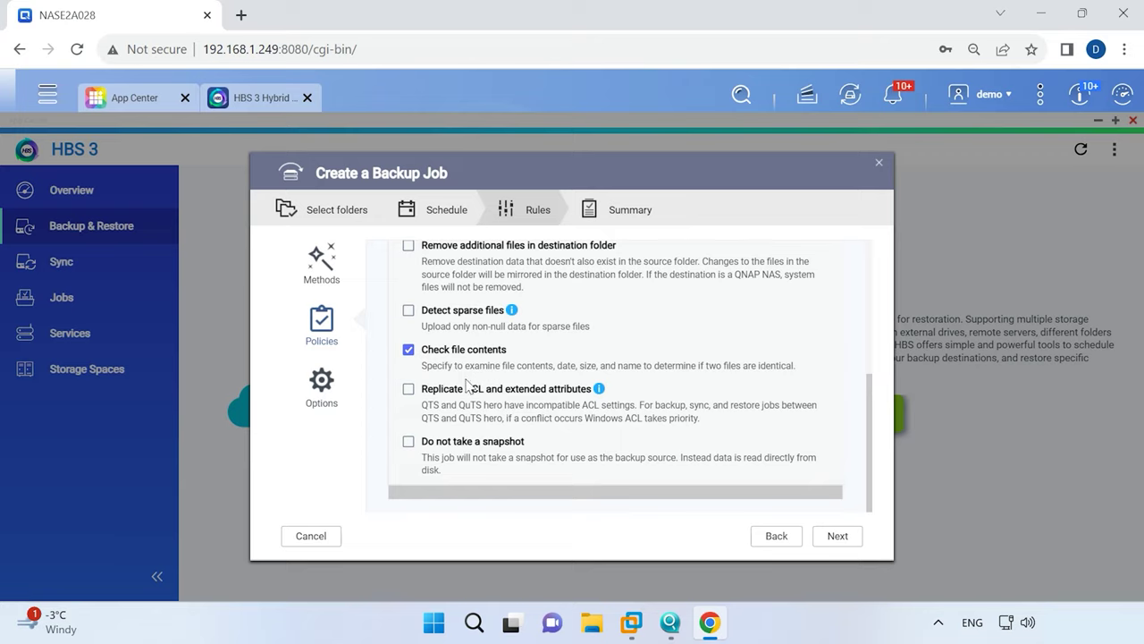
click(322, 393)
scroll(482, 452, down, 3)
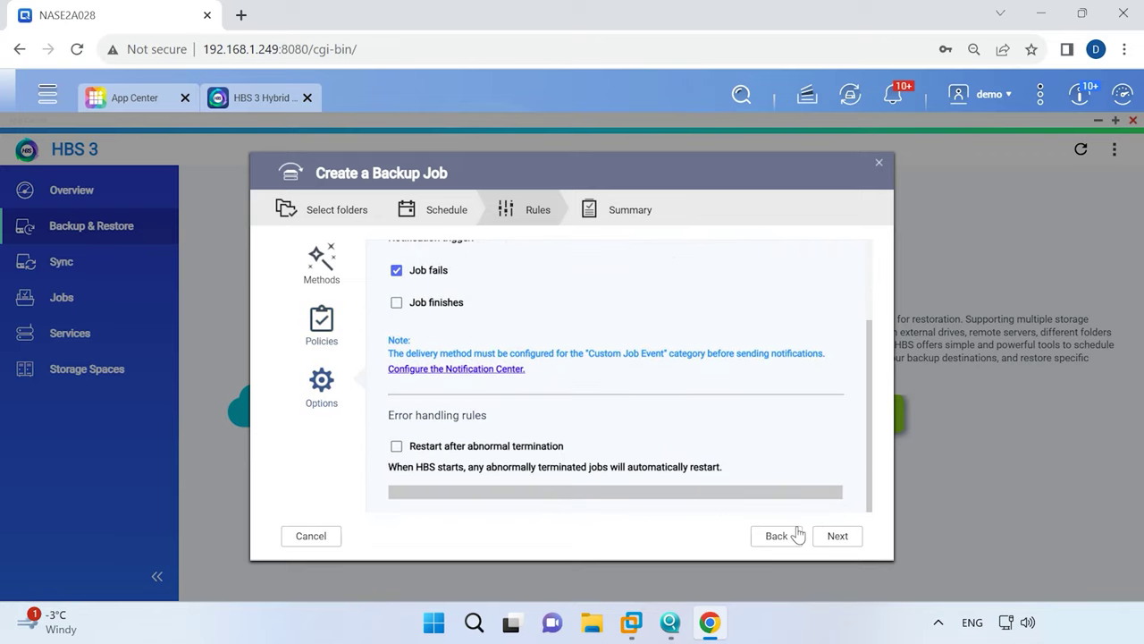
click(834, 539)
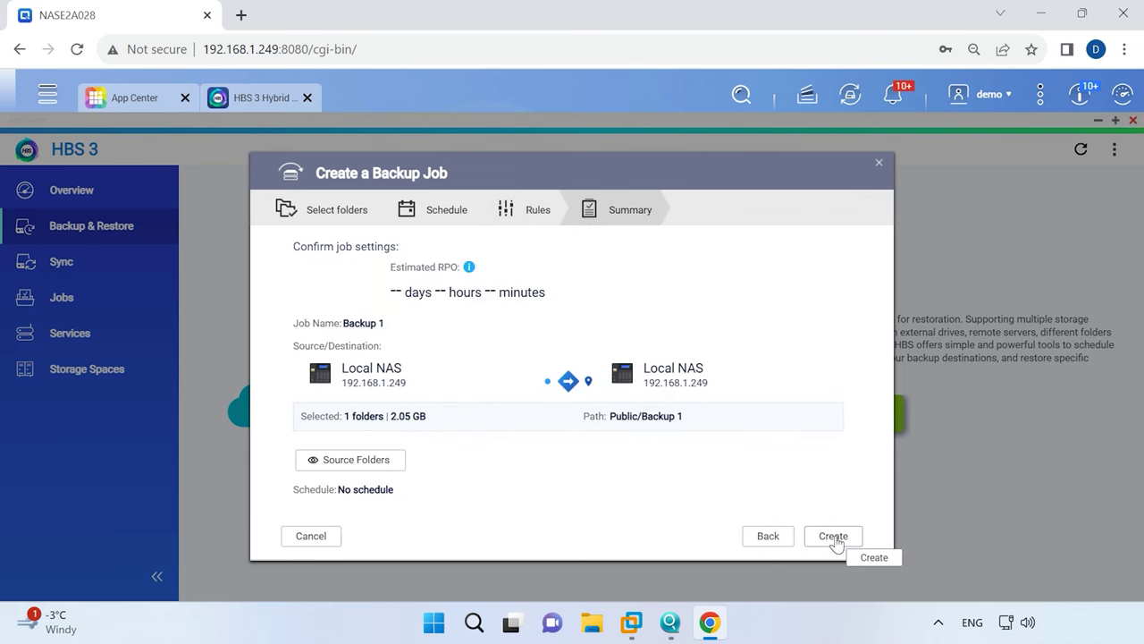
click(833, 537)
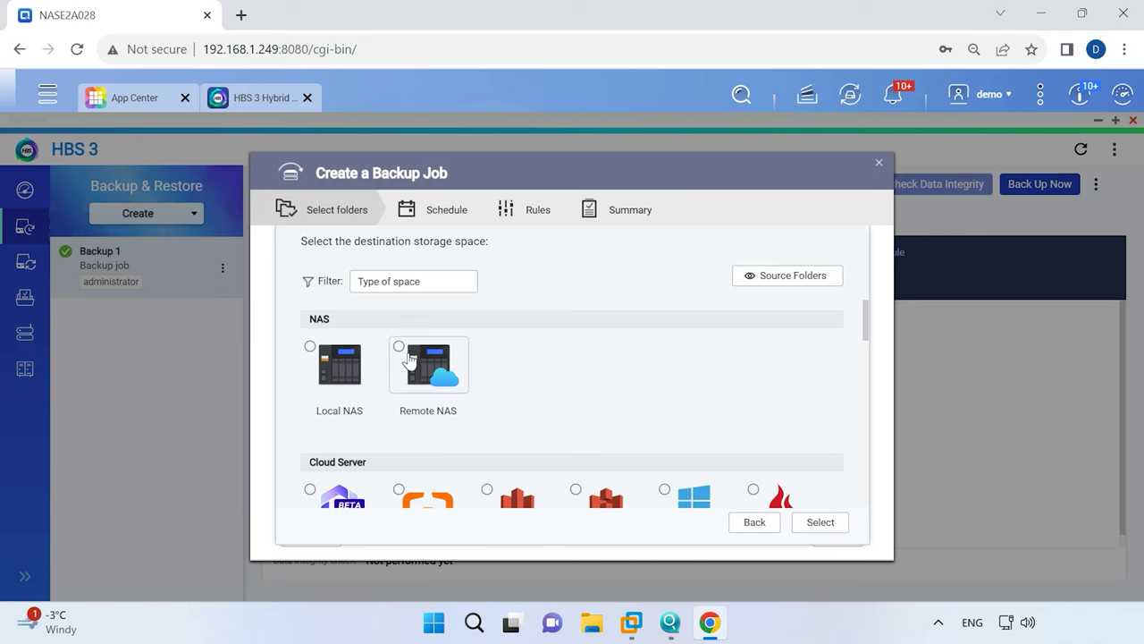
Add the remote NAS as a storage space using its administrator username and password.
click(400, 348)
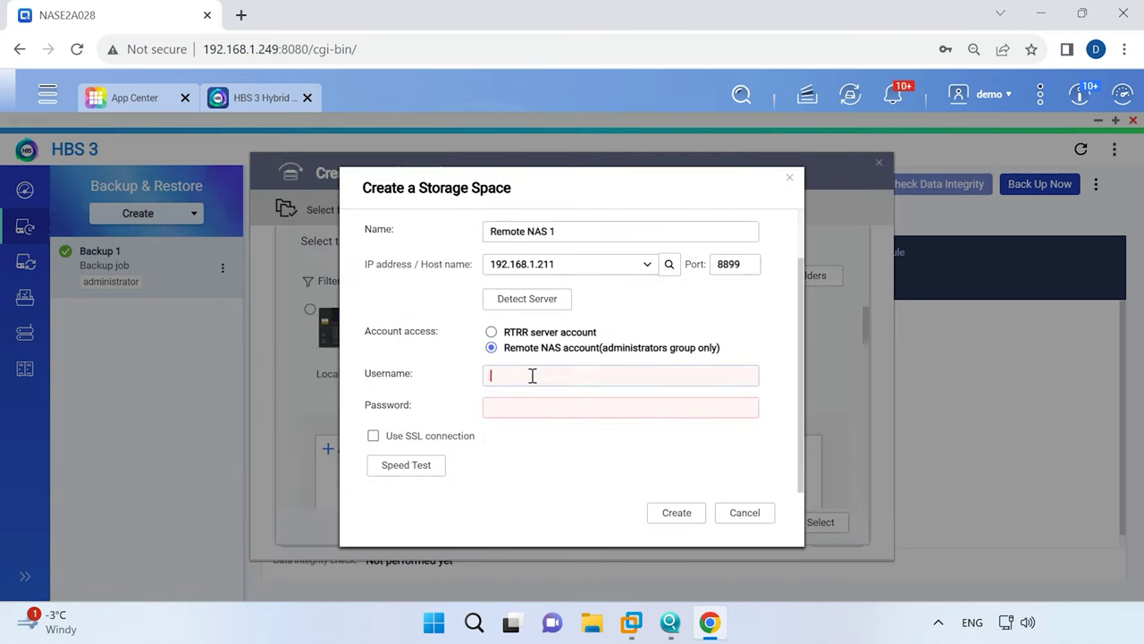
text(min)
click(511, 407)
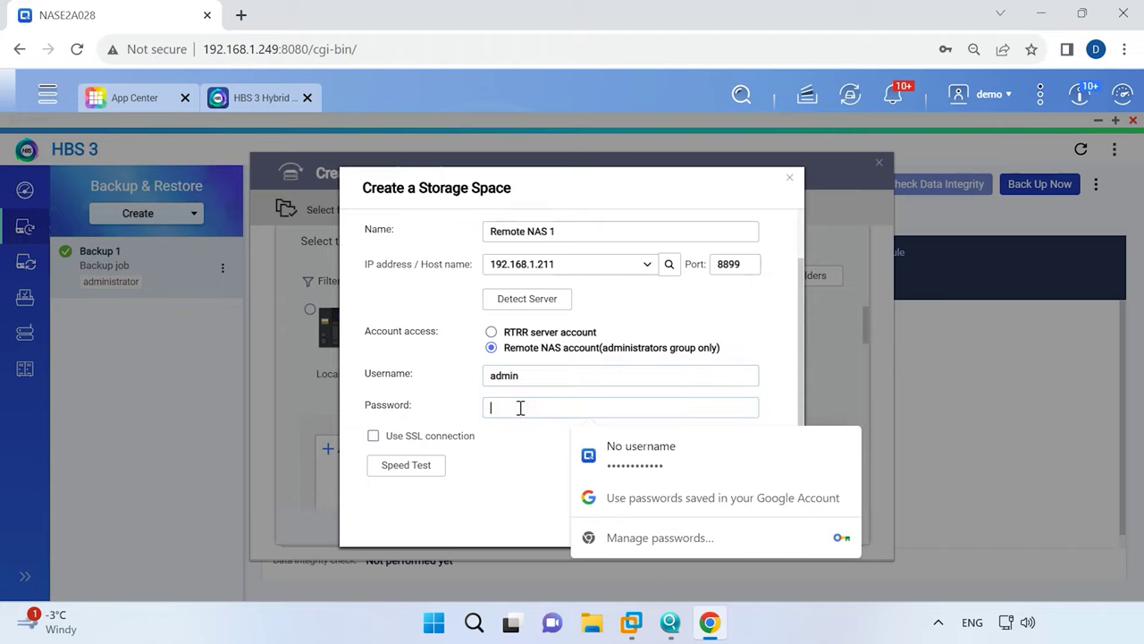
text(admin)
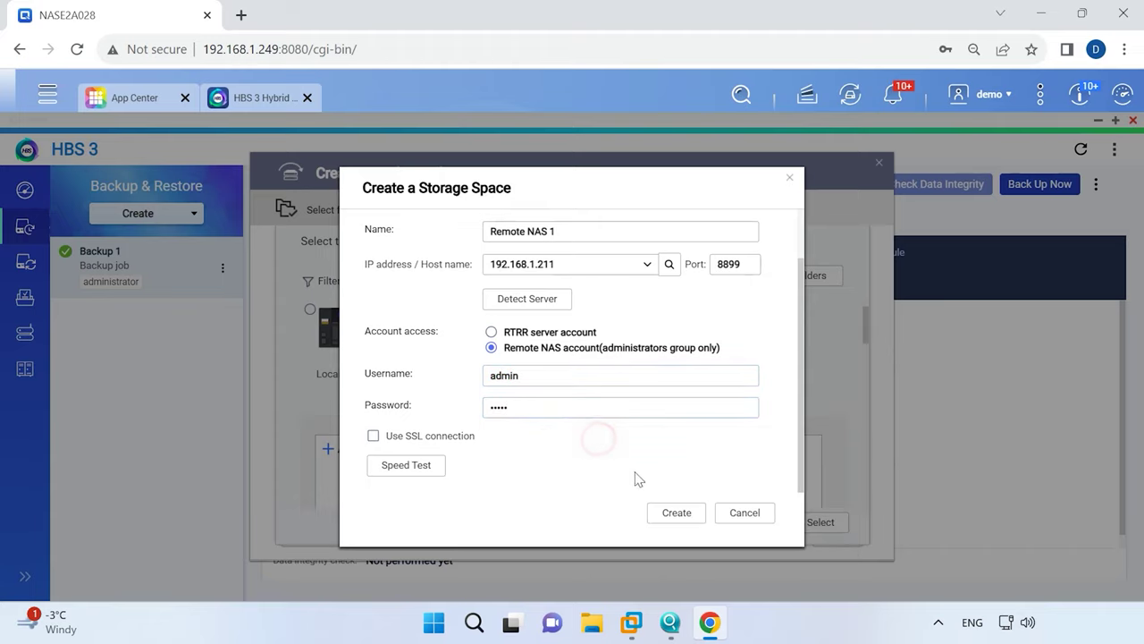
click(682, 522)
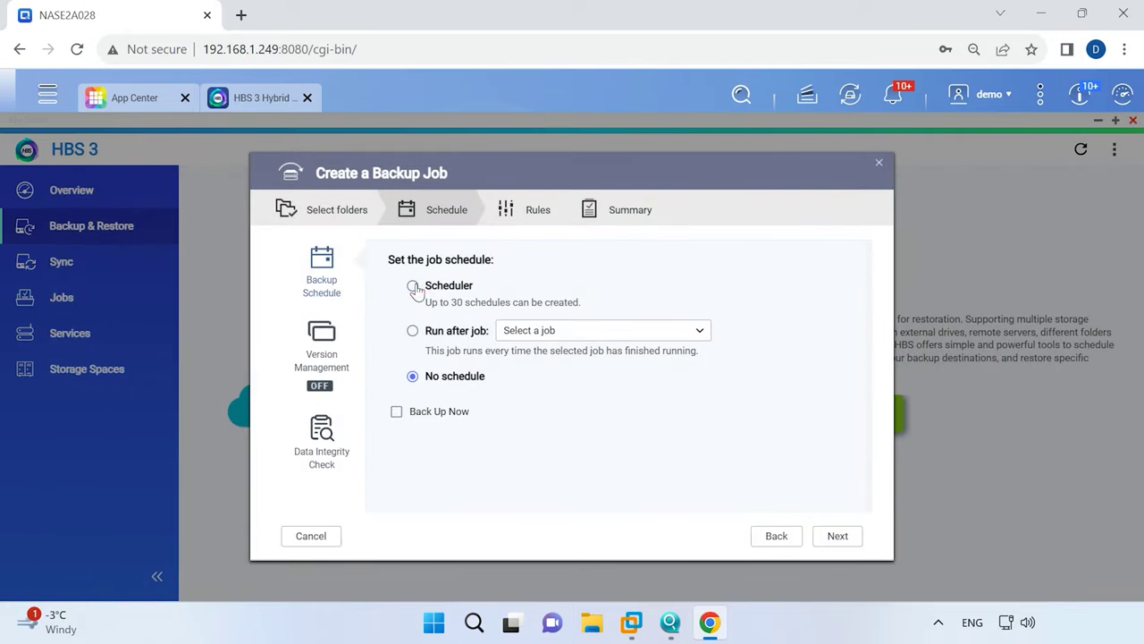
Switch the job to scheduled runs and look over the schedule options.
click(413, 286)
scroll(641, 372, down, 1)
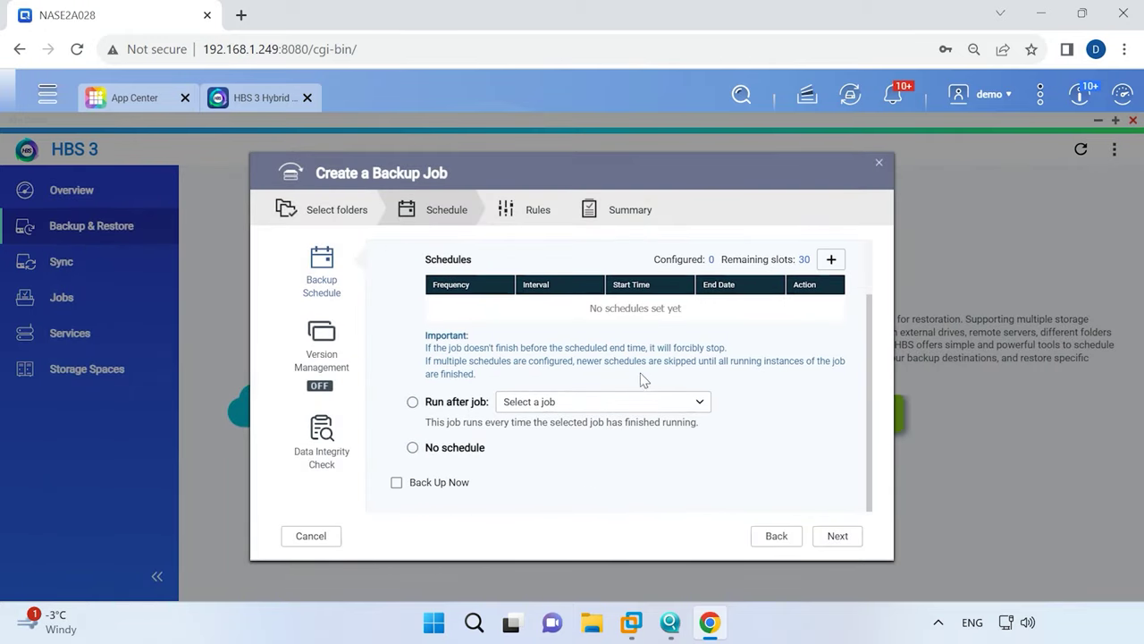
scroll(638, 402, up, 1)
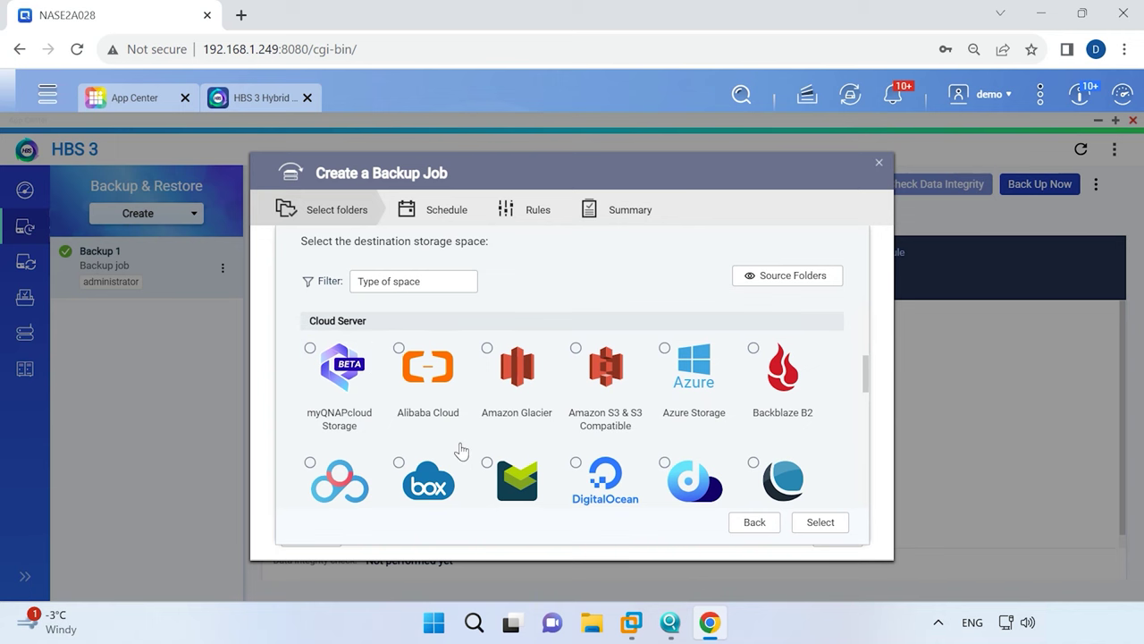
Authorise a Dropbox account and create it as storage space Dropbox 1.
scroll(460, 449, down, 1)
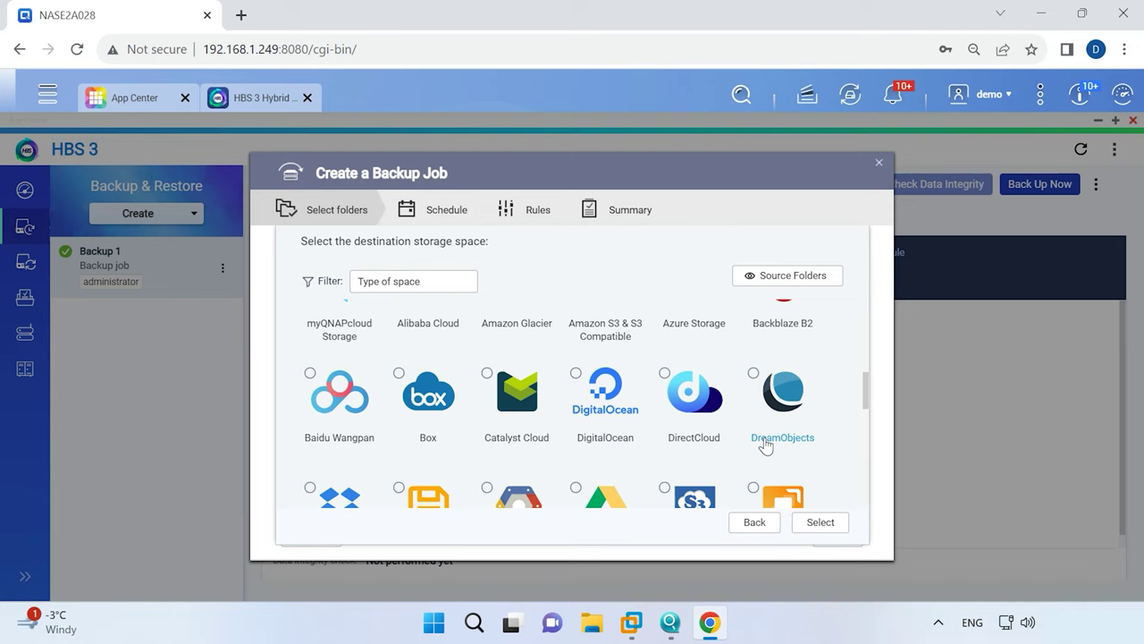
scroll(567, 452, down, 1)
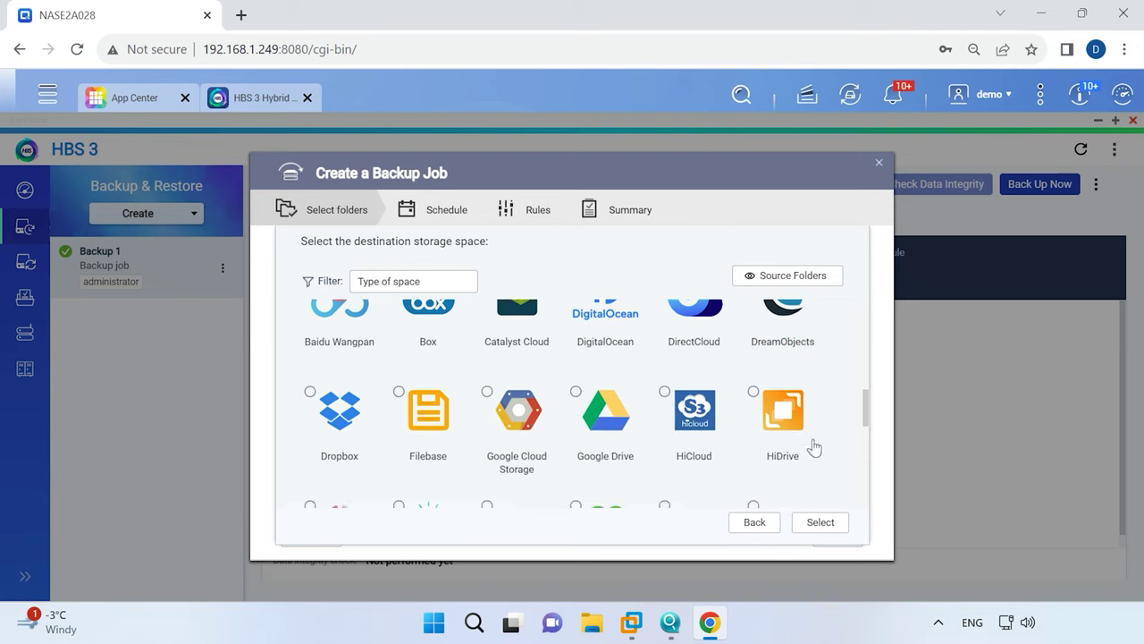
scroll(809, 447, down, 2)
scroll(778, 422, down, 1)
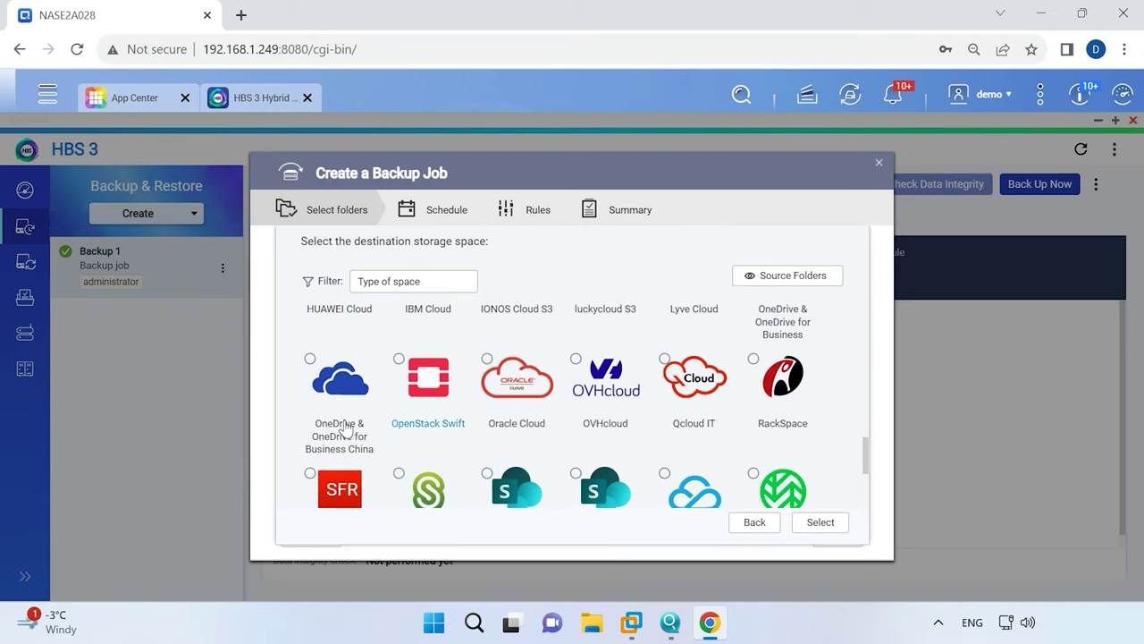
scroll(585, 417, down, 2)
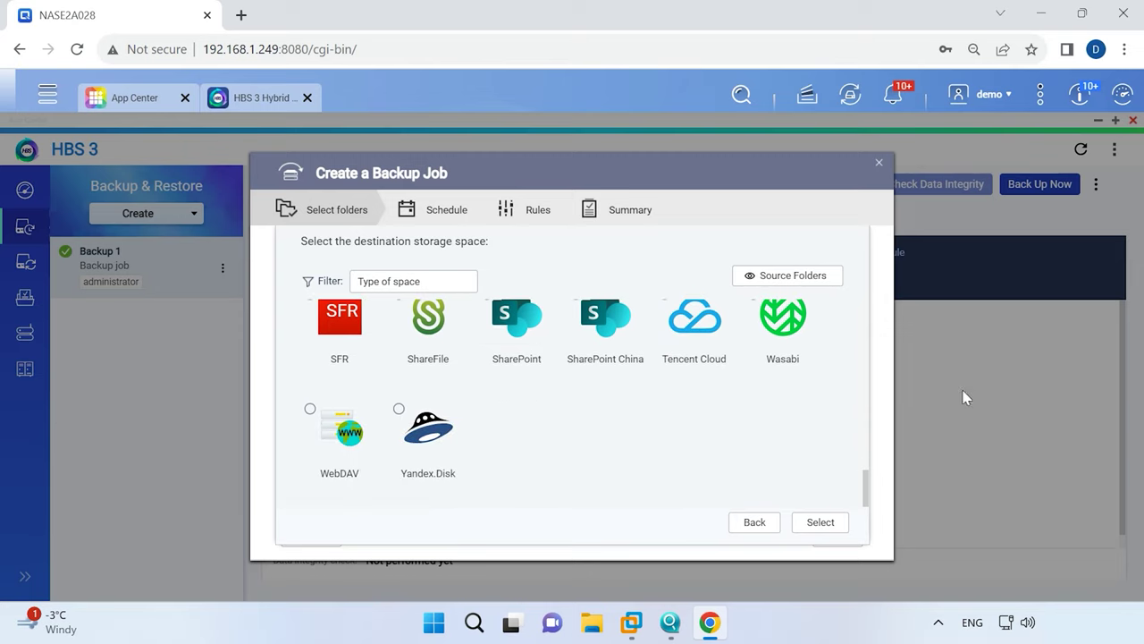
scroll(516, 474, up, 2)
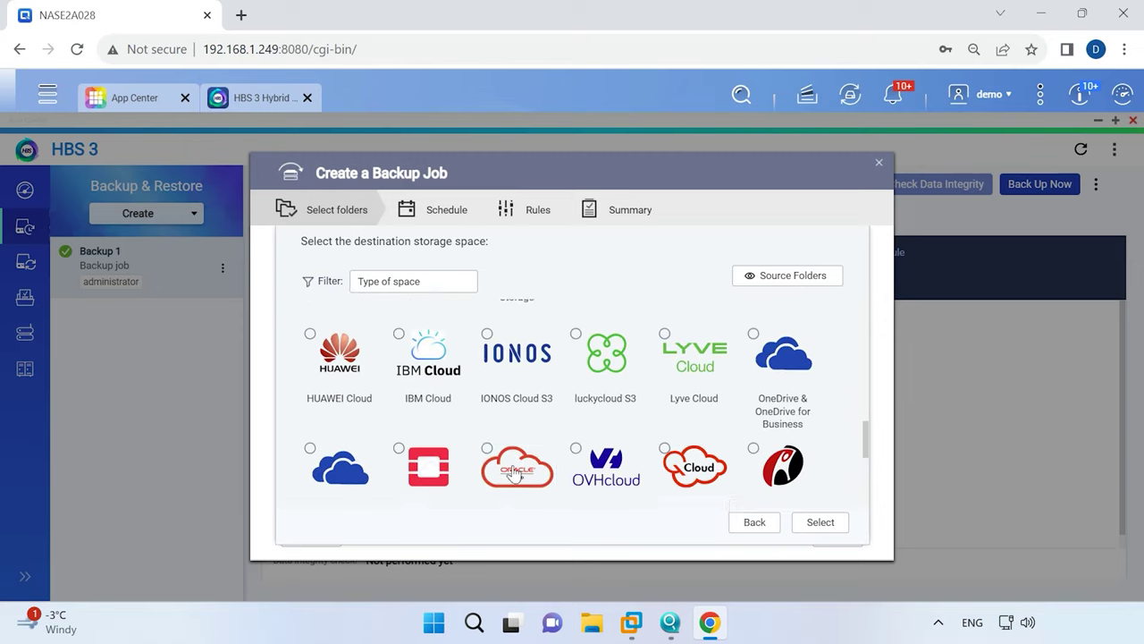
scroll(516, 474, up, 2)
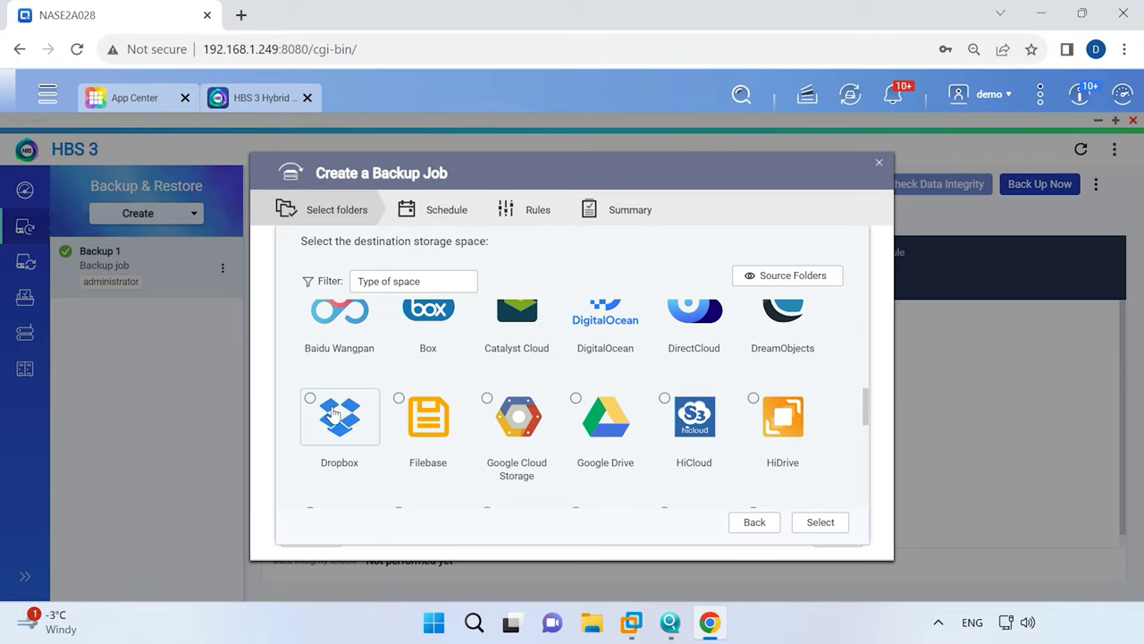
click(310, 399)
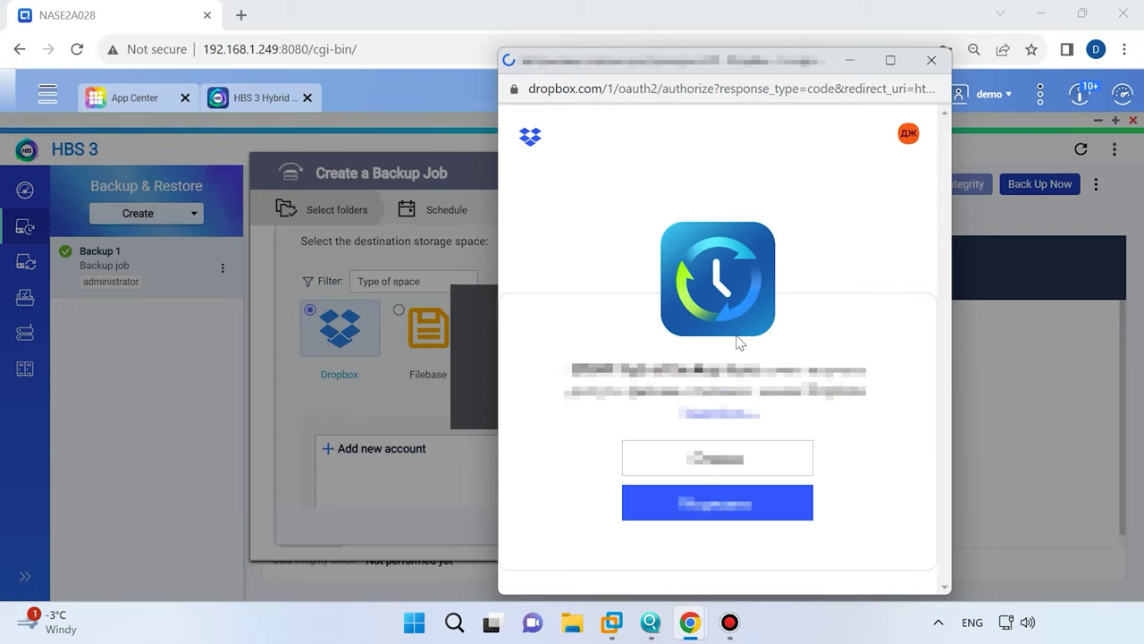
click(734, 516)
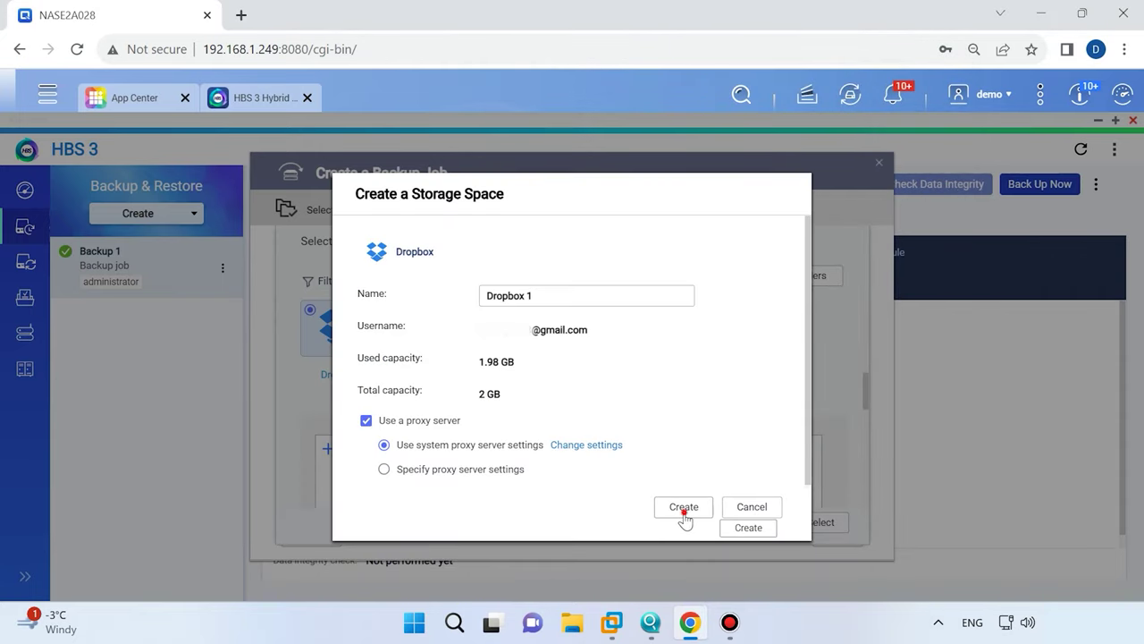
click(684, 511)
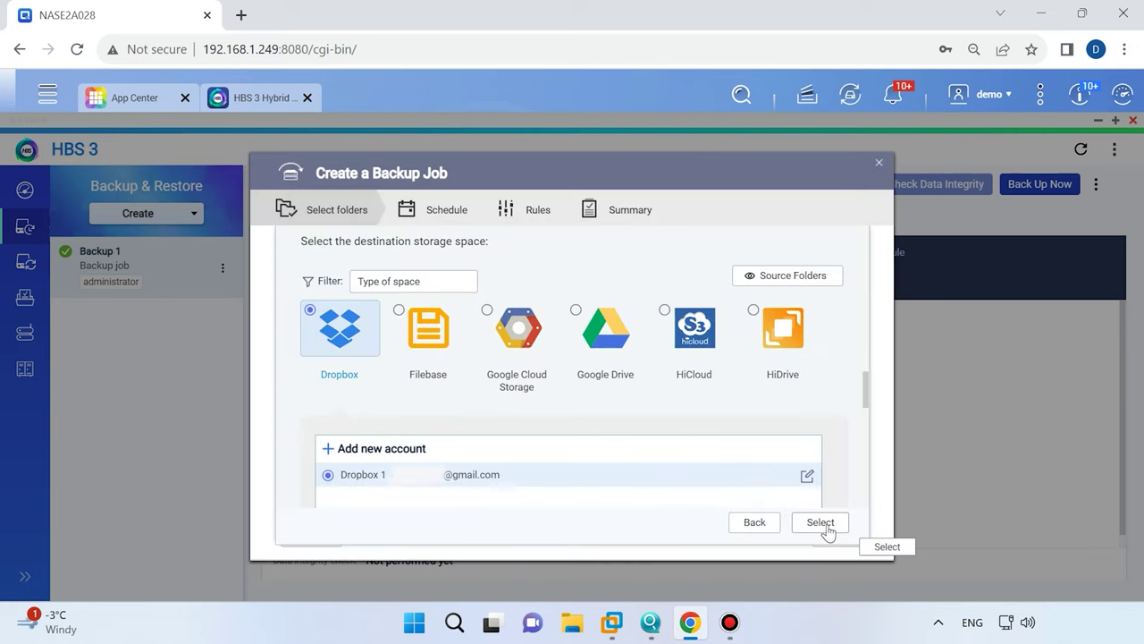
Set Dropbox 1's /backup folder as the Backup 2 destination.
click(820, 523)
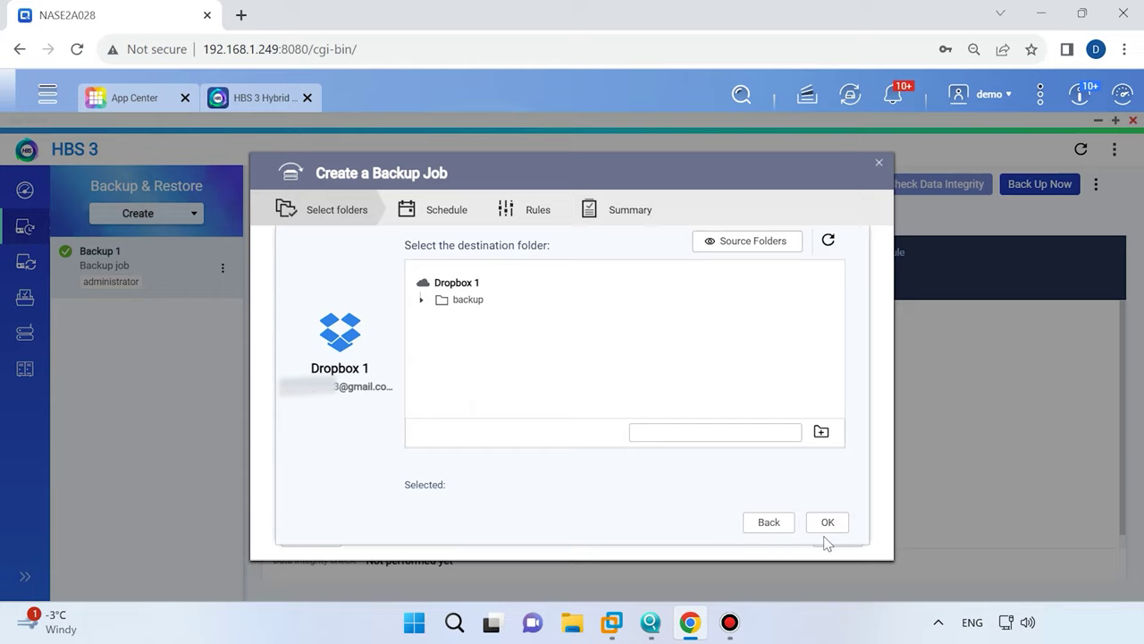
click(462, 302)
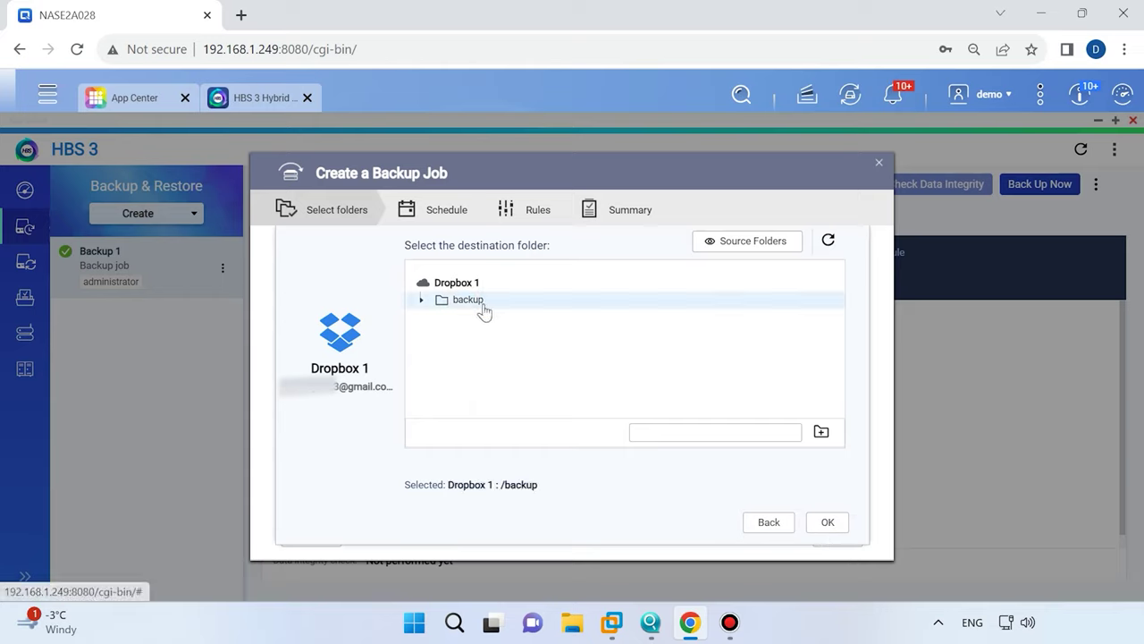
click(829, 526)
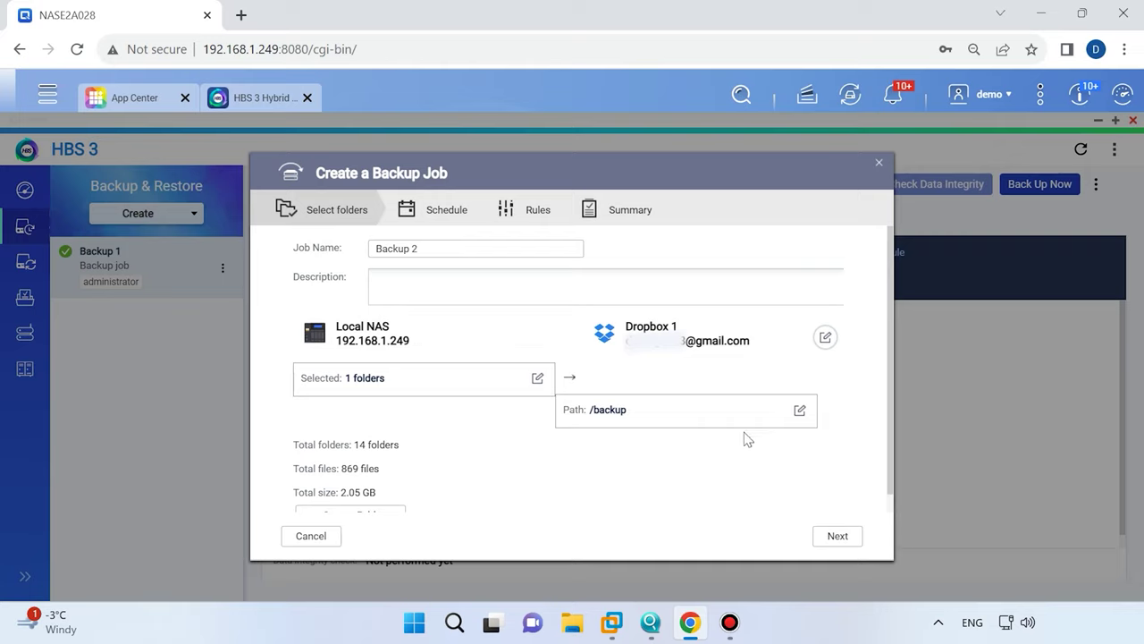
Enable Back Up Now for Backup 2, review Policies and Options, and reach the summary.
click(841, 538)
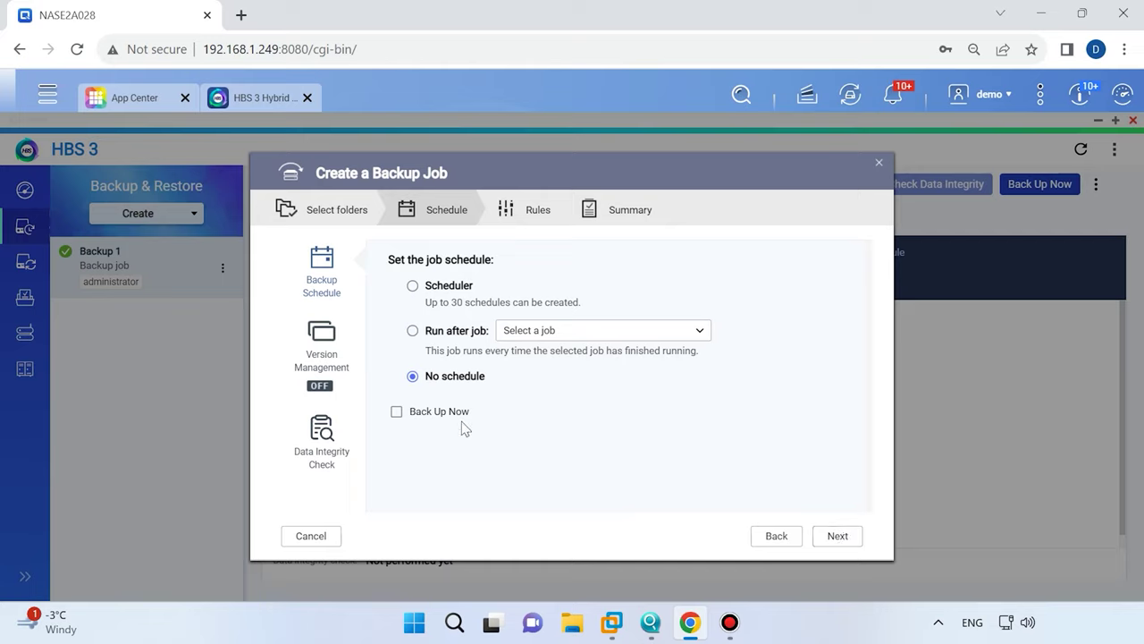
click(439, 412)
click(831, 537)
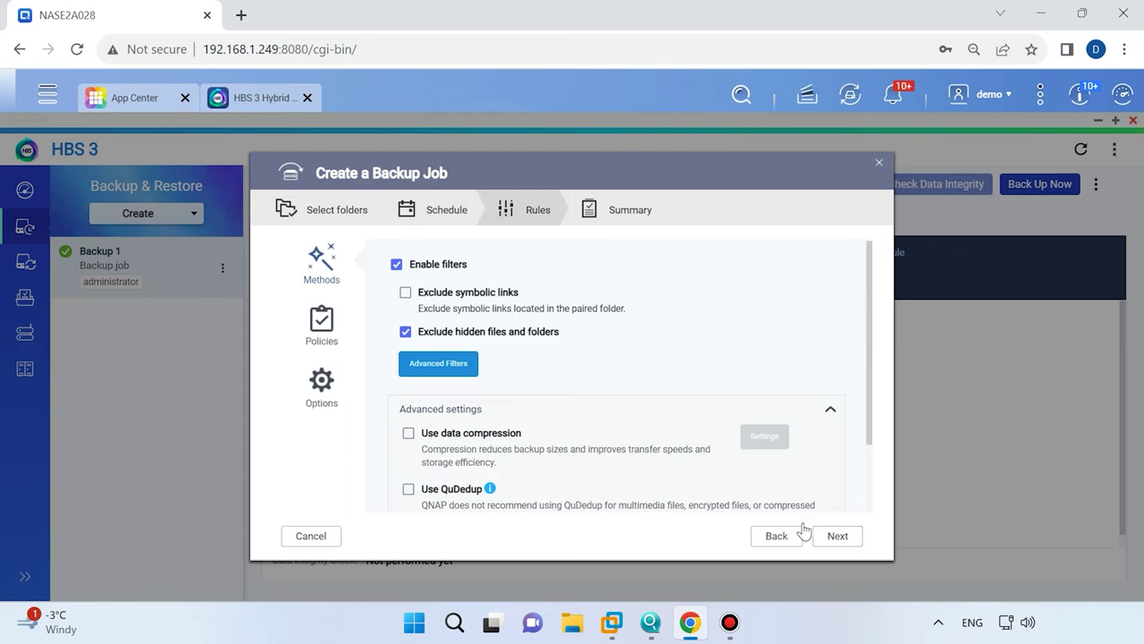
scroll(482, 380, down, 3)
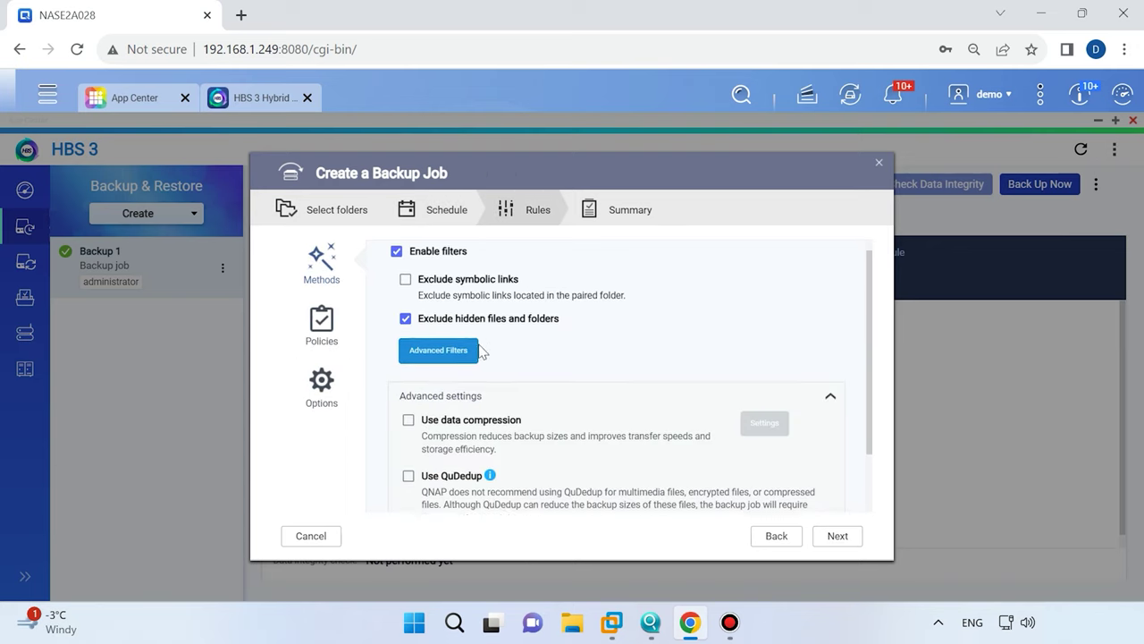
click(325, 337)
scroll(514, 353, down, 5)
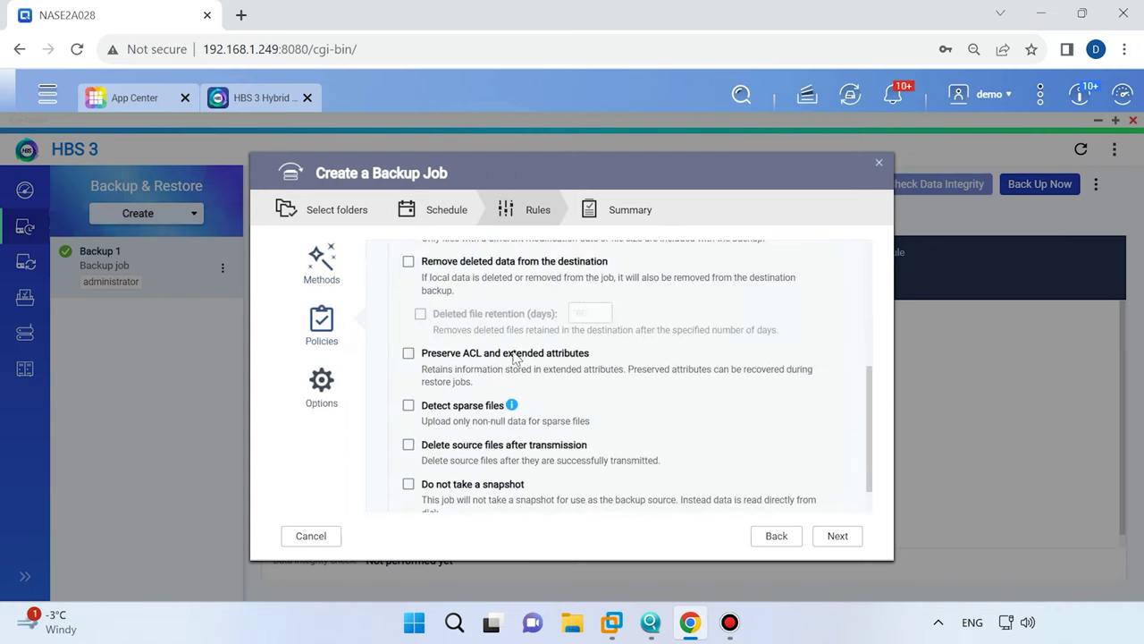
click(329, 386)
scroll(529, 387, down, 5)
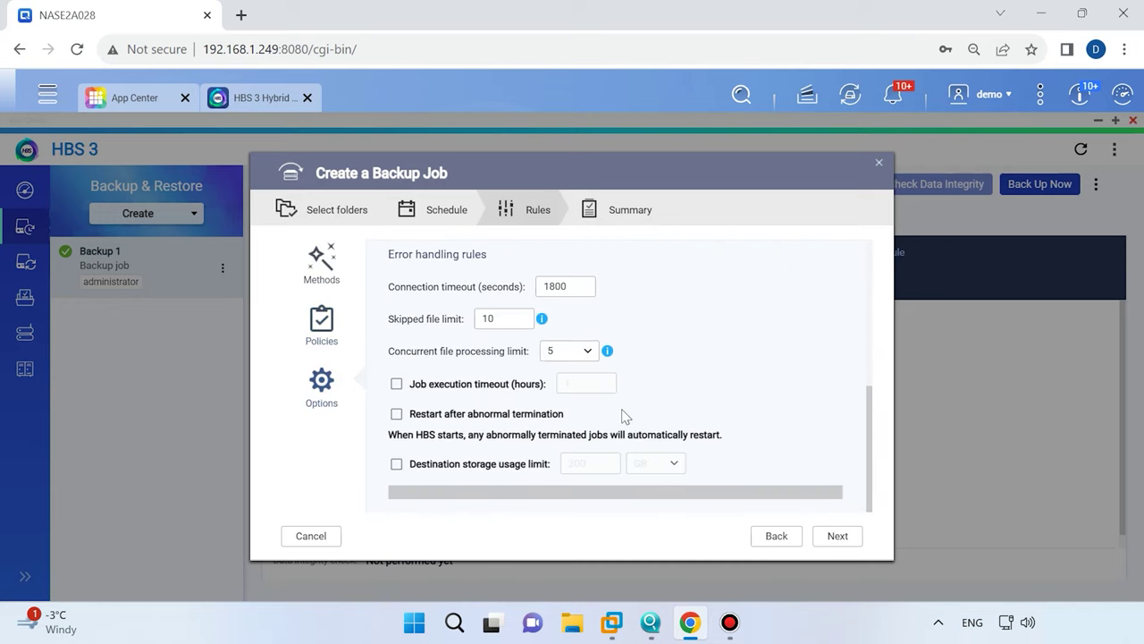
click(837, 536)
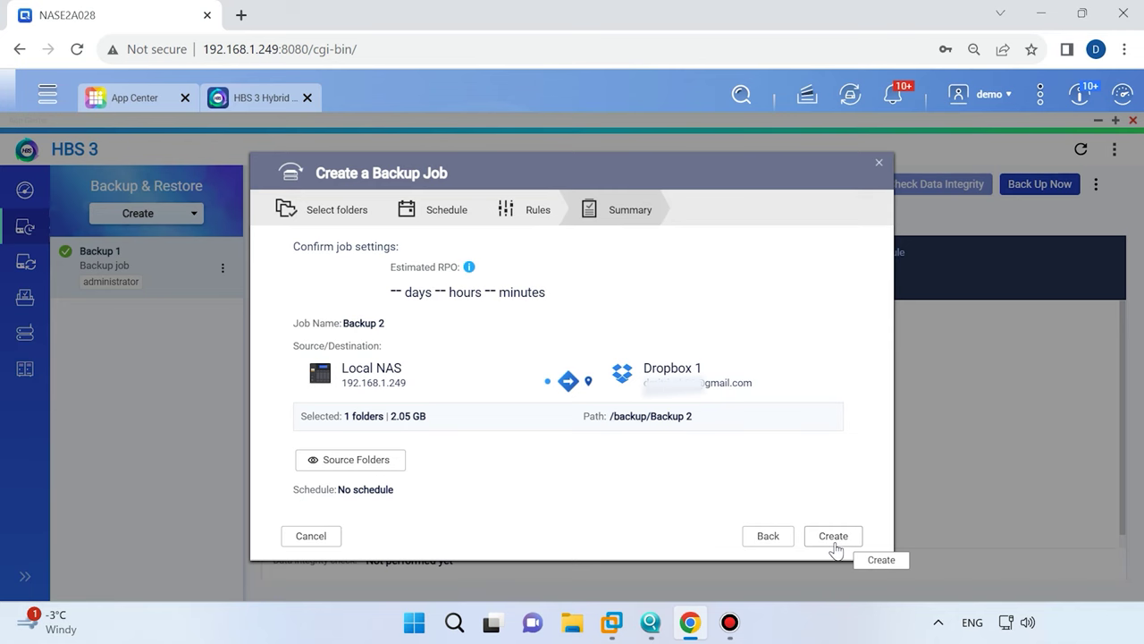
Create Backup 2 and start backing up sharedata to Dropbox 1.
click(833, 536)
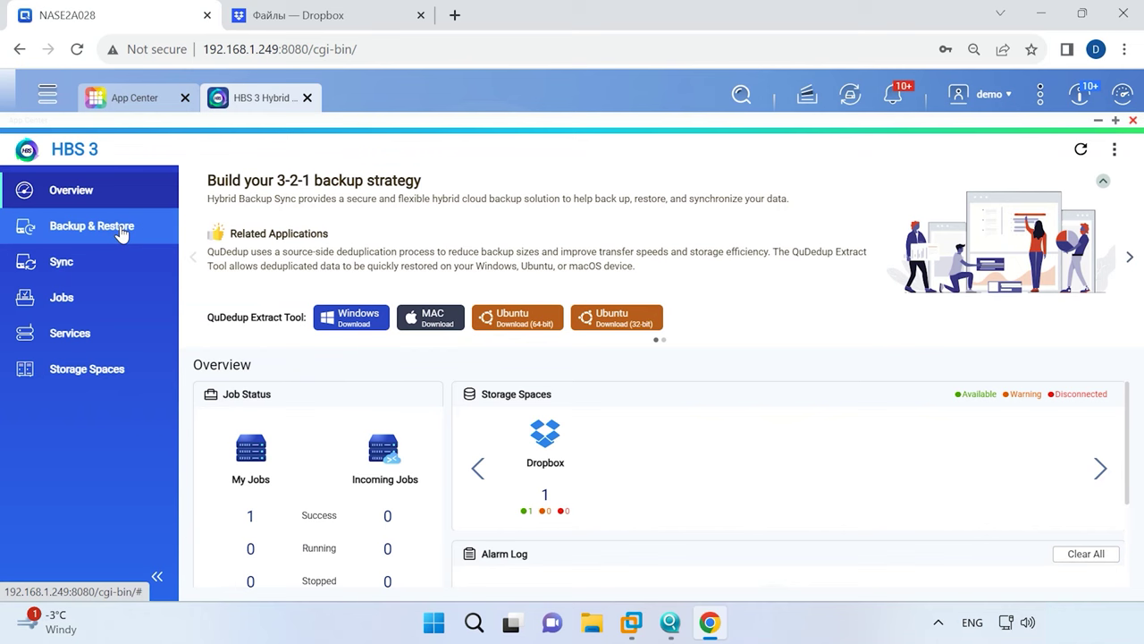
Start a restore from the Backup 1 job with sharedata as the source folder.
click(122, 227)
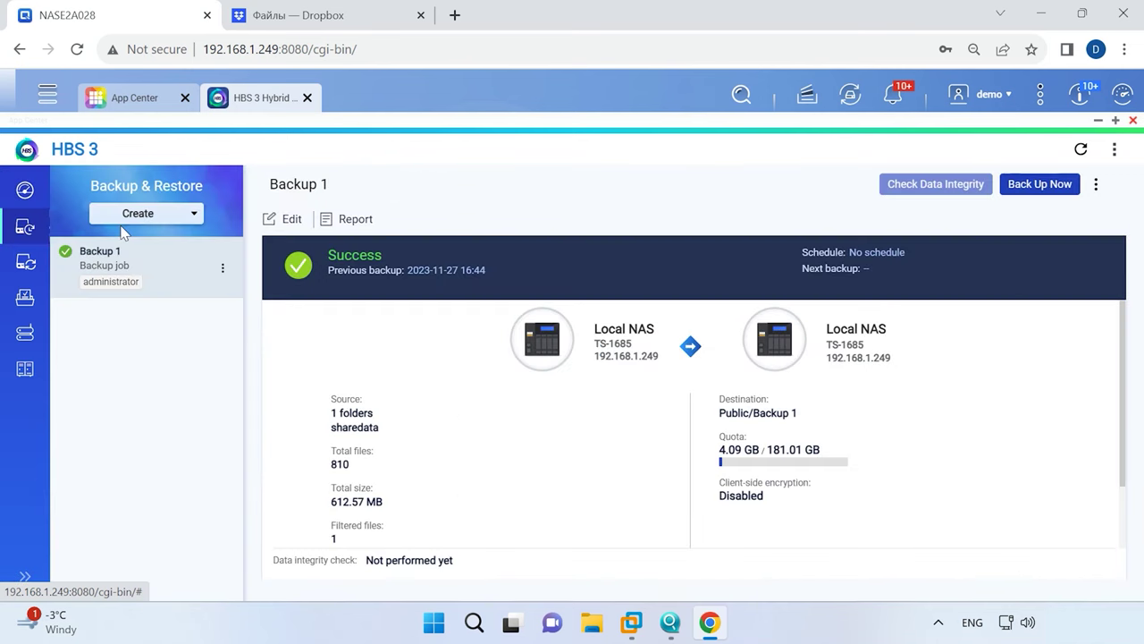
click(1098, 186)
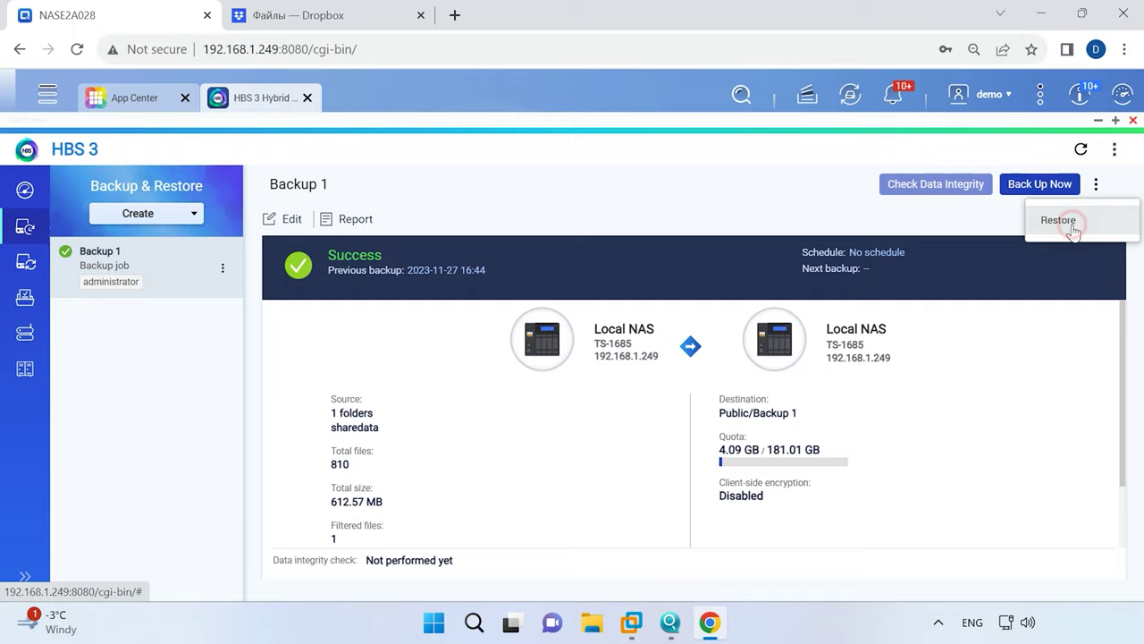
click(1072, 231)
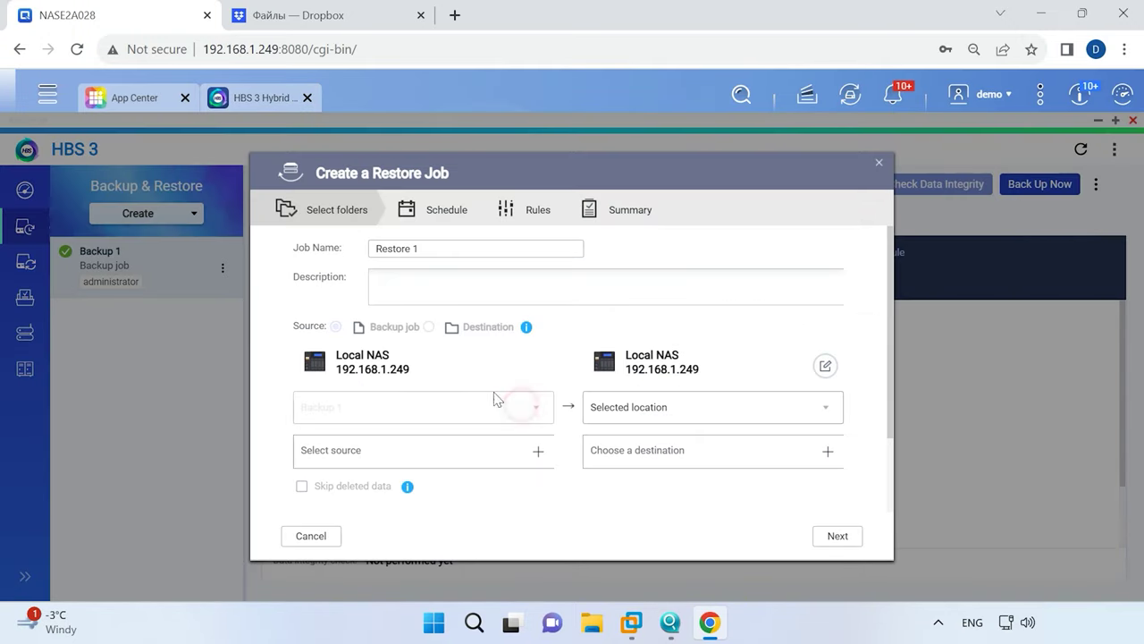
click(538, 451)
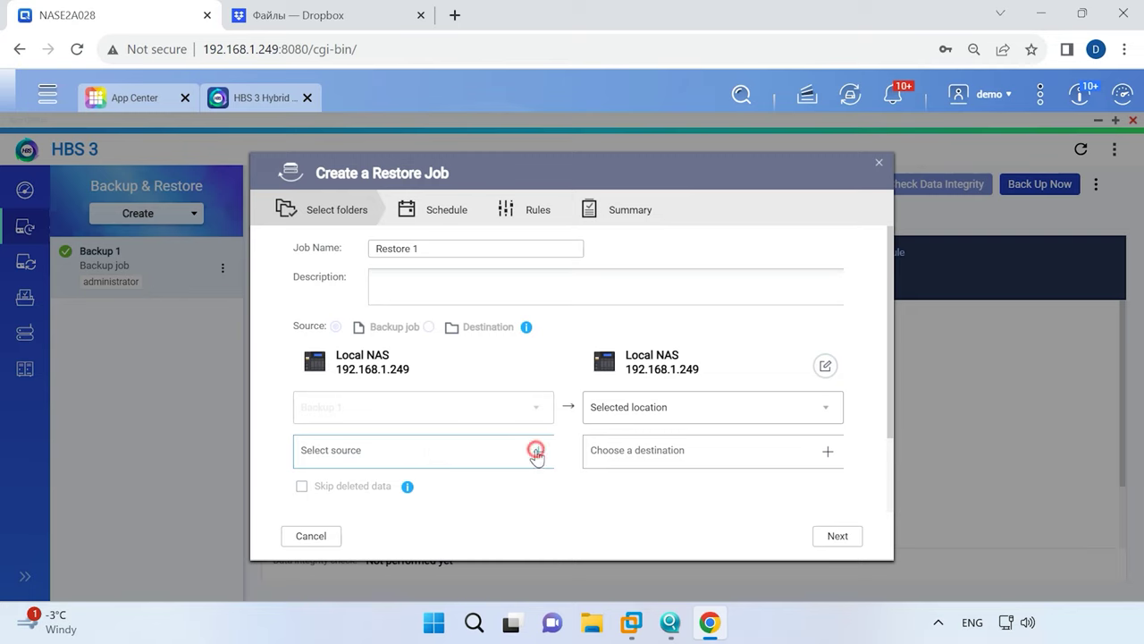
click(442, 302)
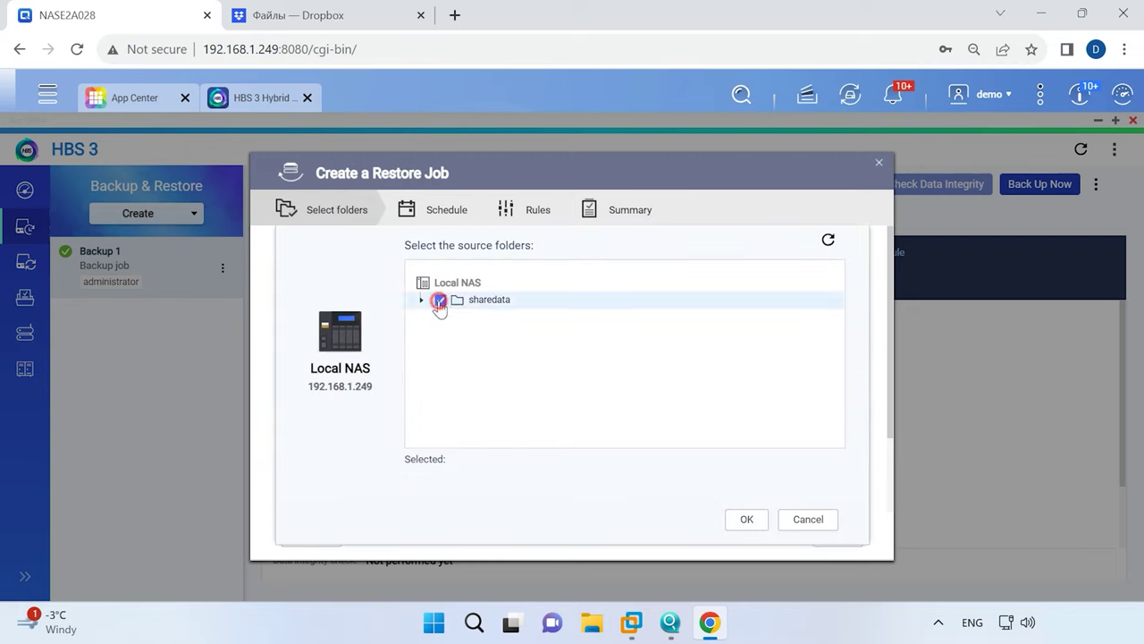
click(749, 521)
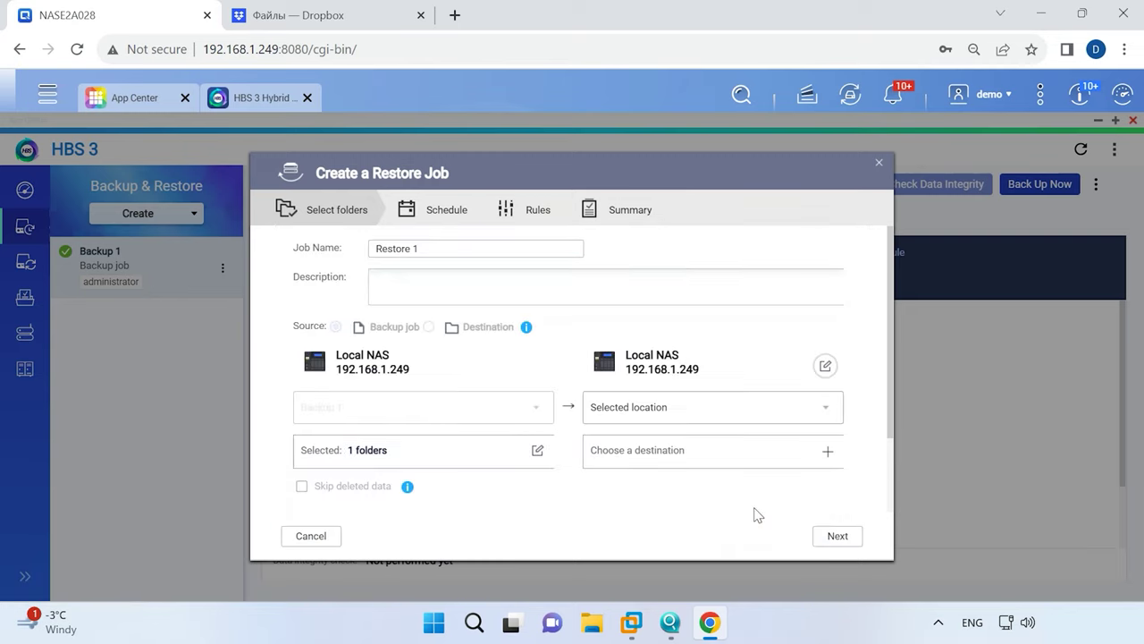
Set Public as the restore destination and enable Restore Now.
click(827, 451)
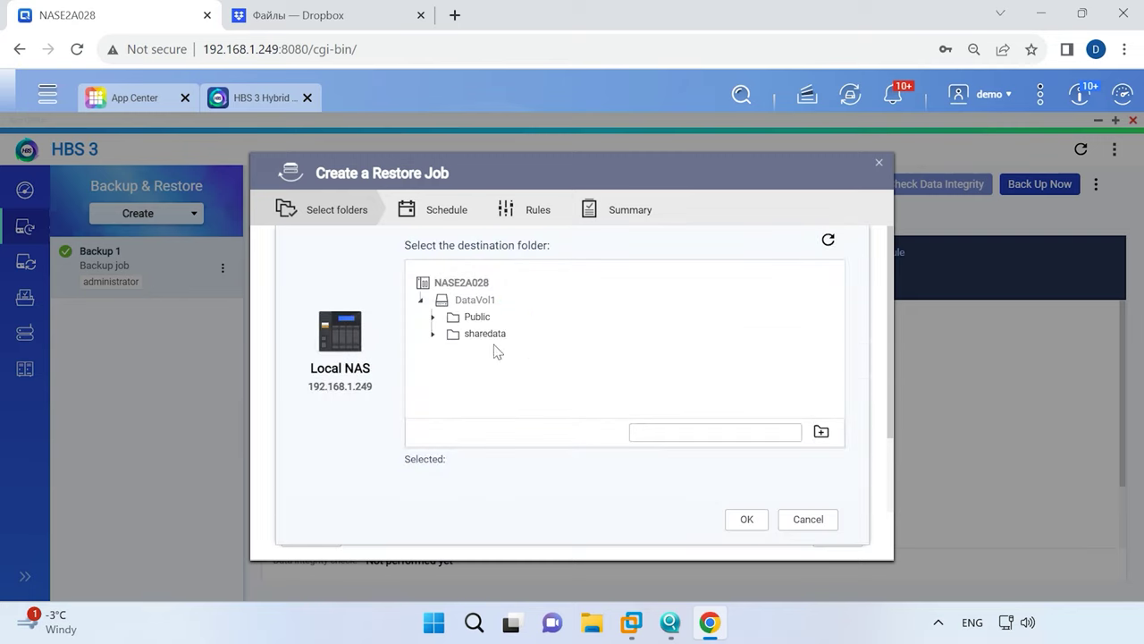
click(465, 319)
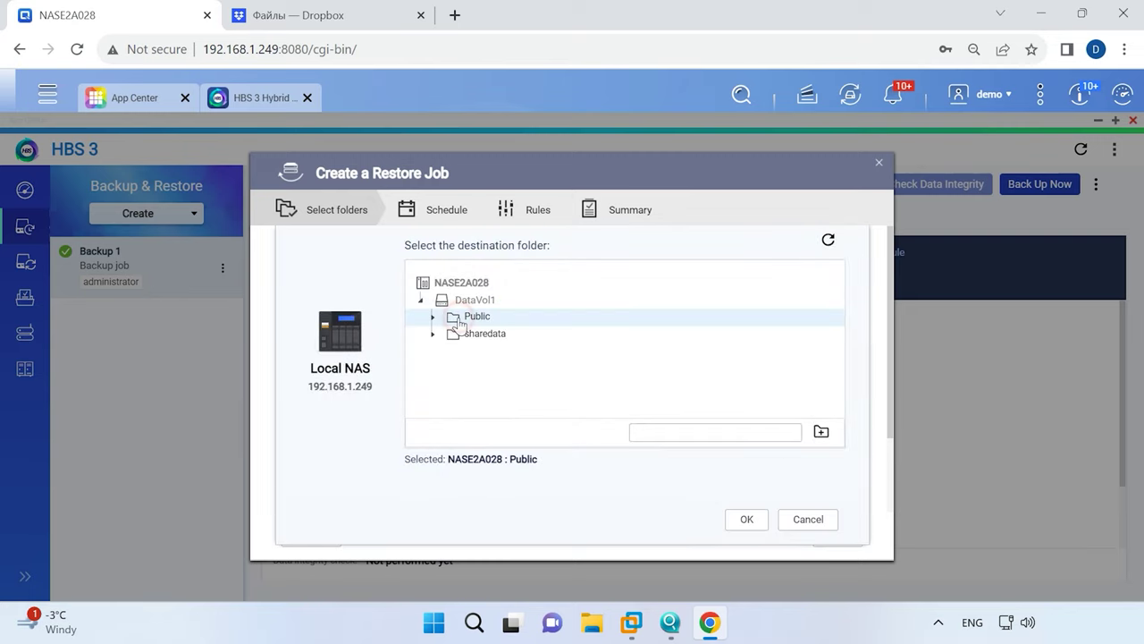
click(747, 520)
click(835, 535)
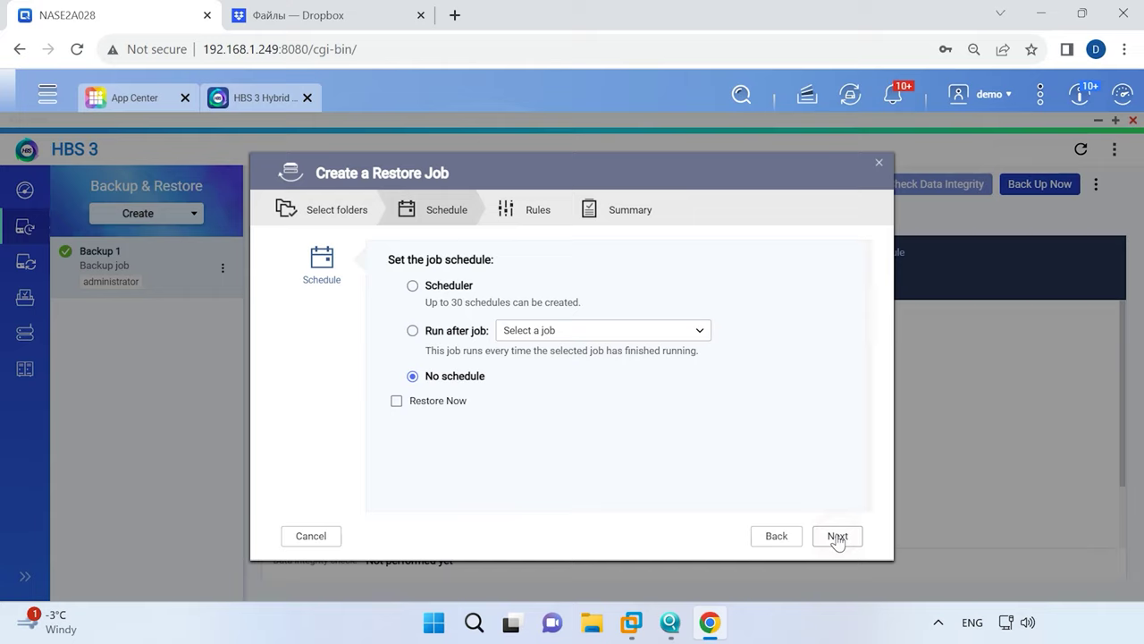
click(431, 405)
Review the restore rules and create the Restore 1 job.
click(841, 542)
click(328, 327)
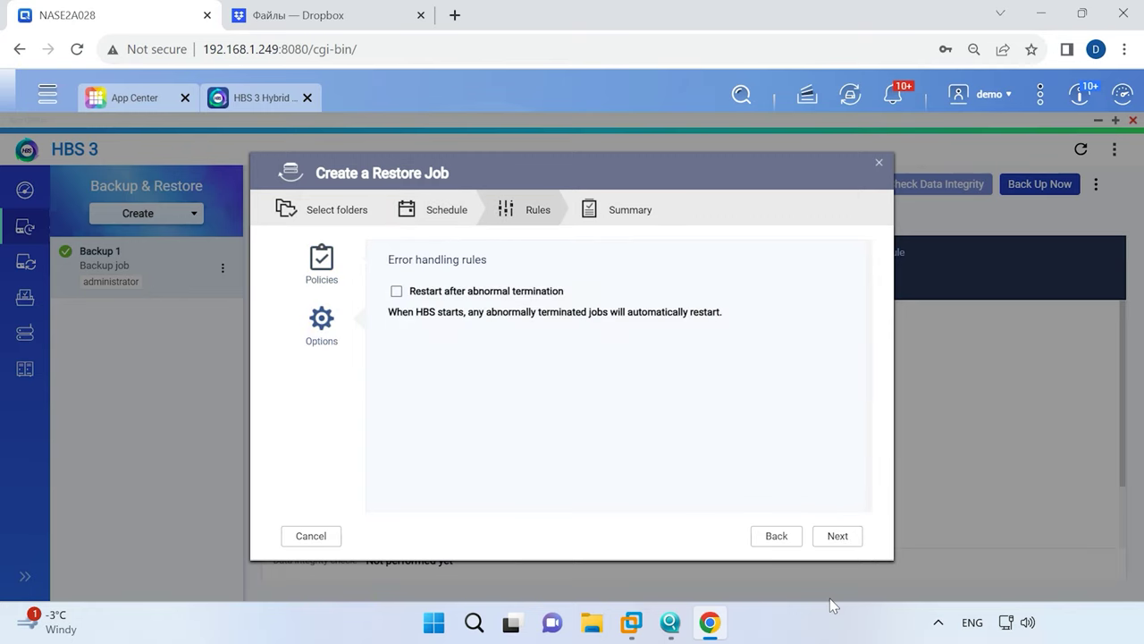
click(840, 538)
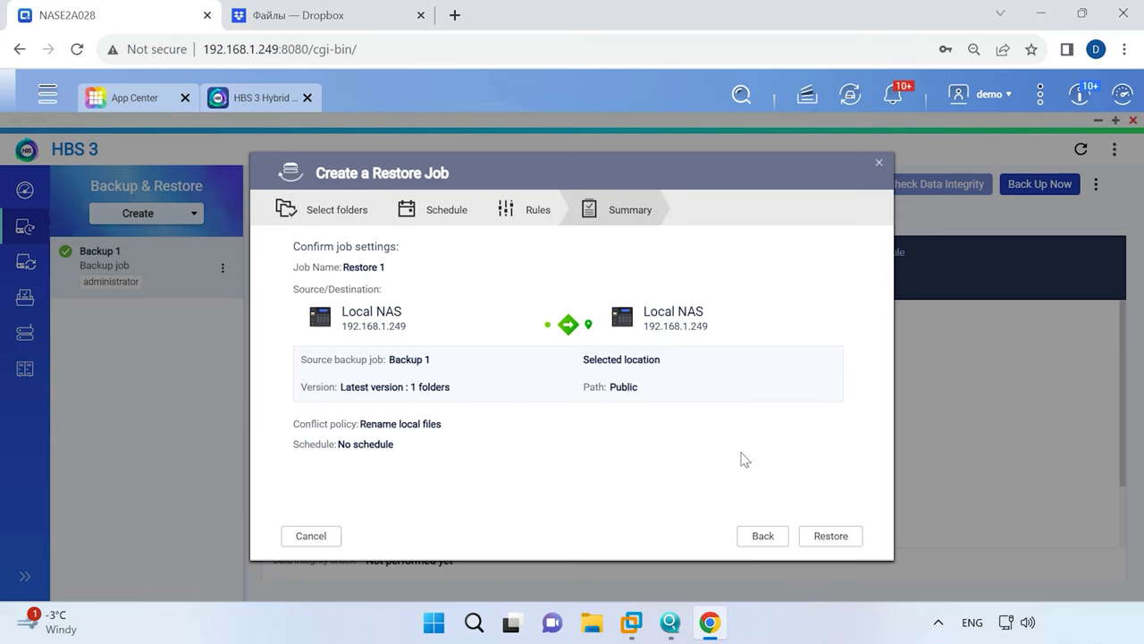
click(829, 537)
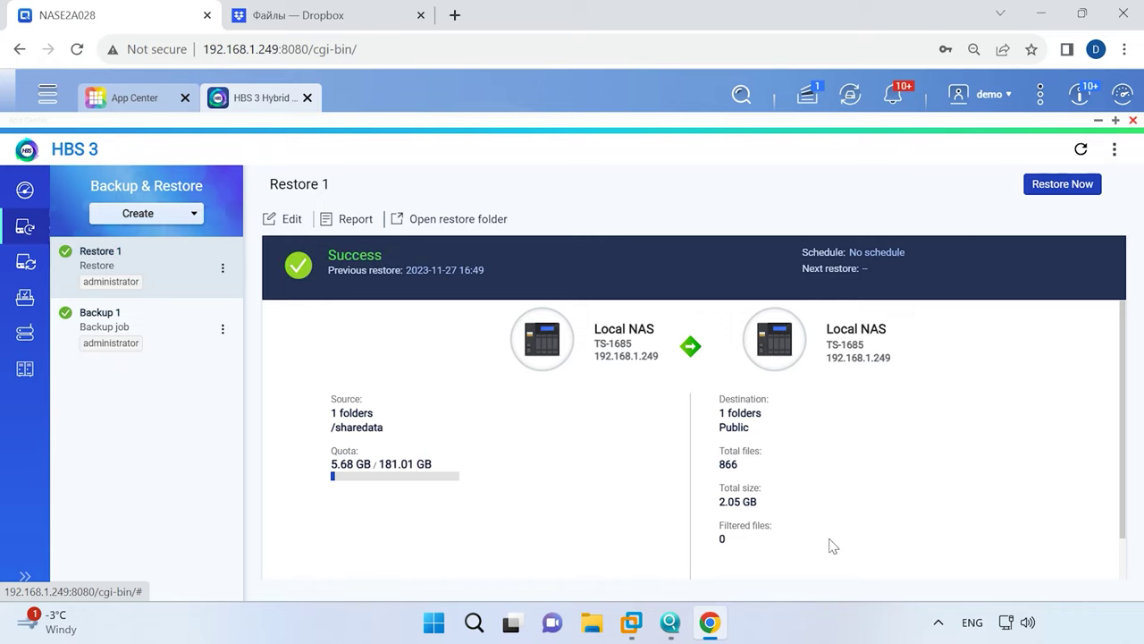
Start a new one-way sync job targeting the local NAS.
click(18, 262)
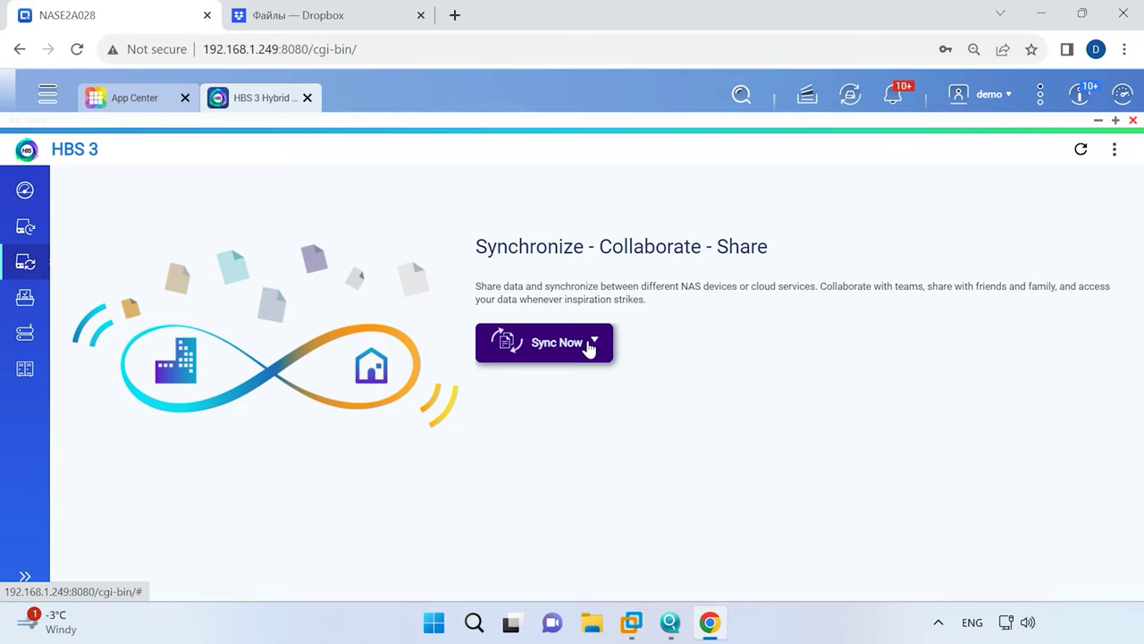
click(590, 345)
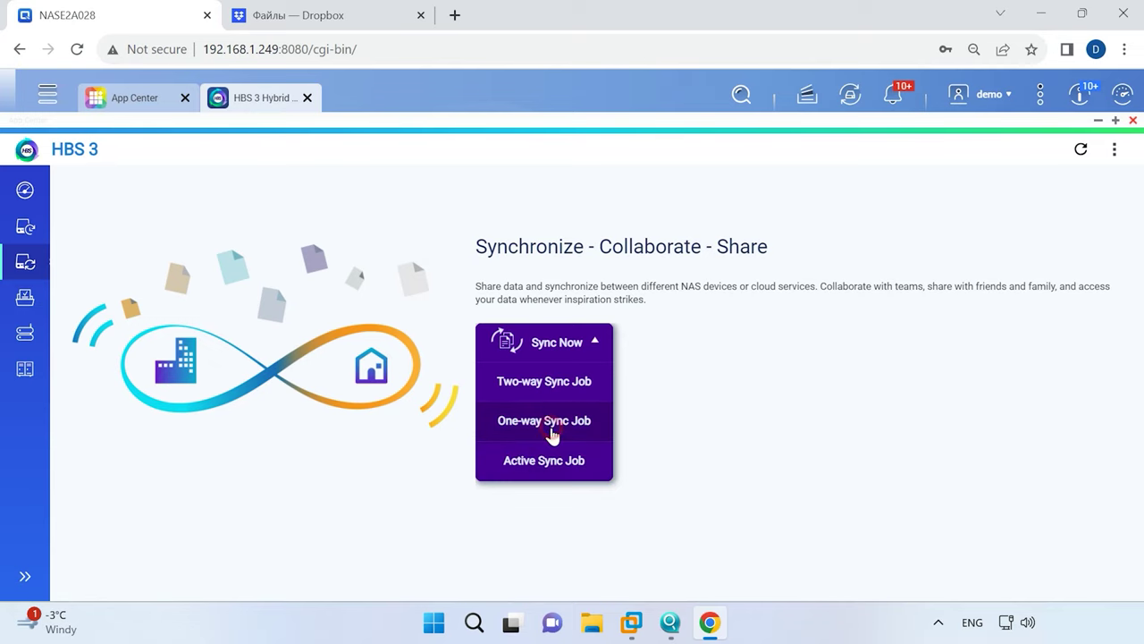
click(551, 424)
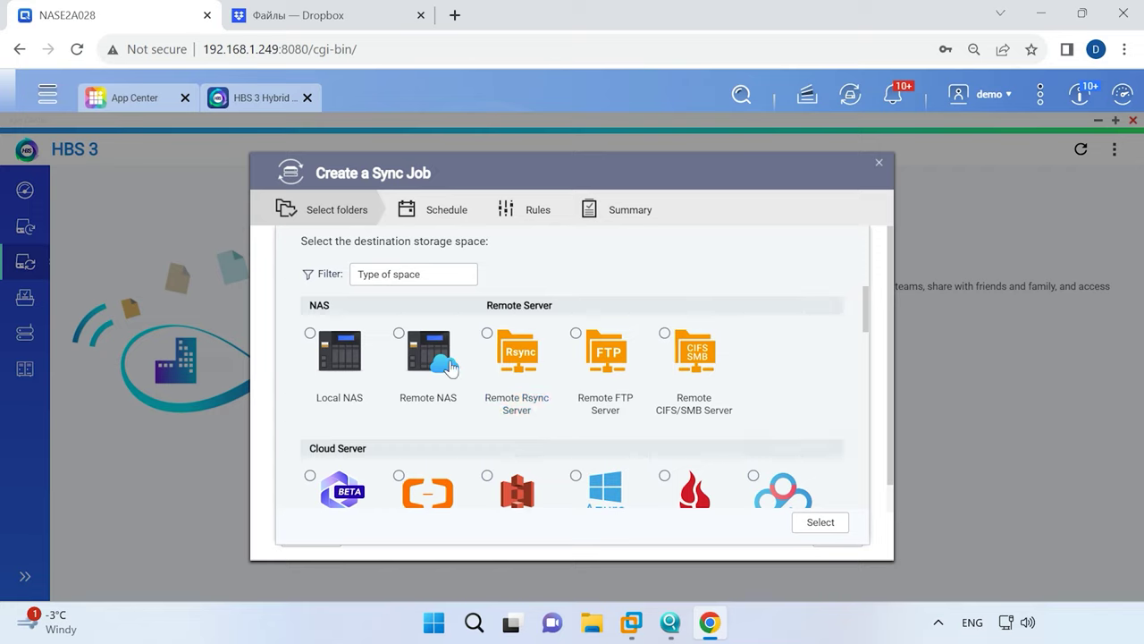
click(311, 334)
scroll(312, 339, down, 1)
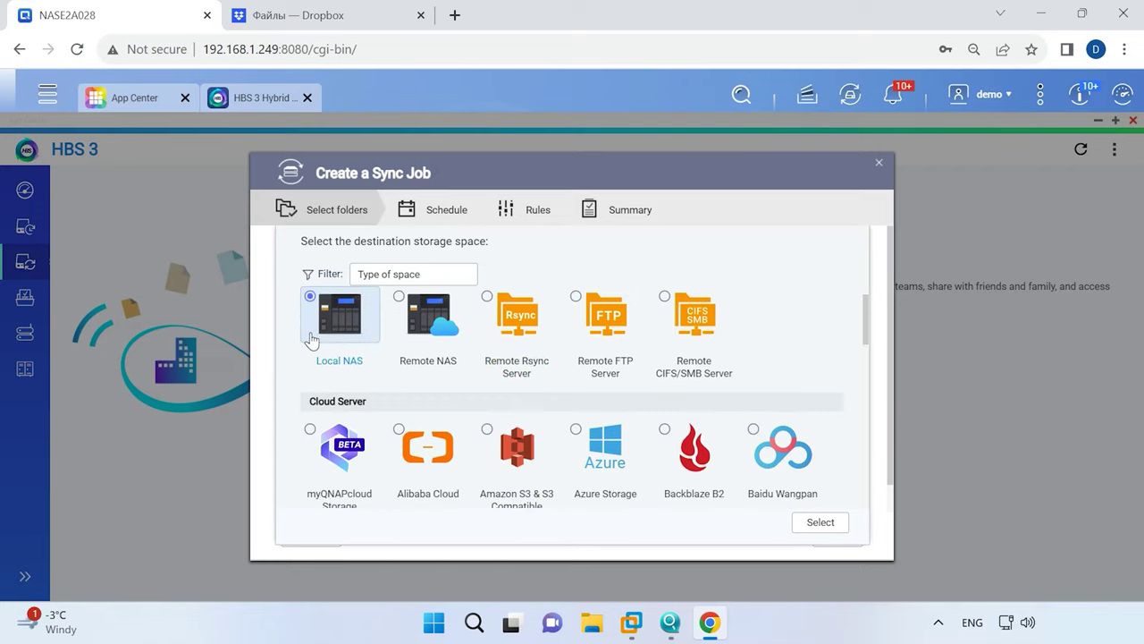
click(820, 523)
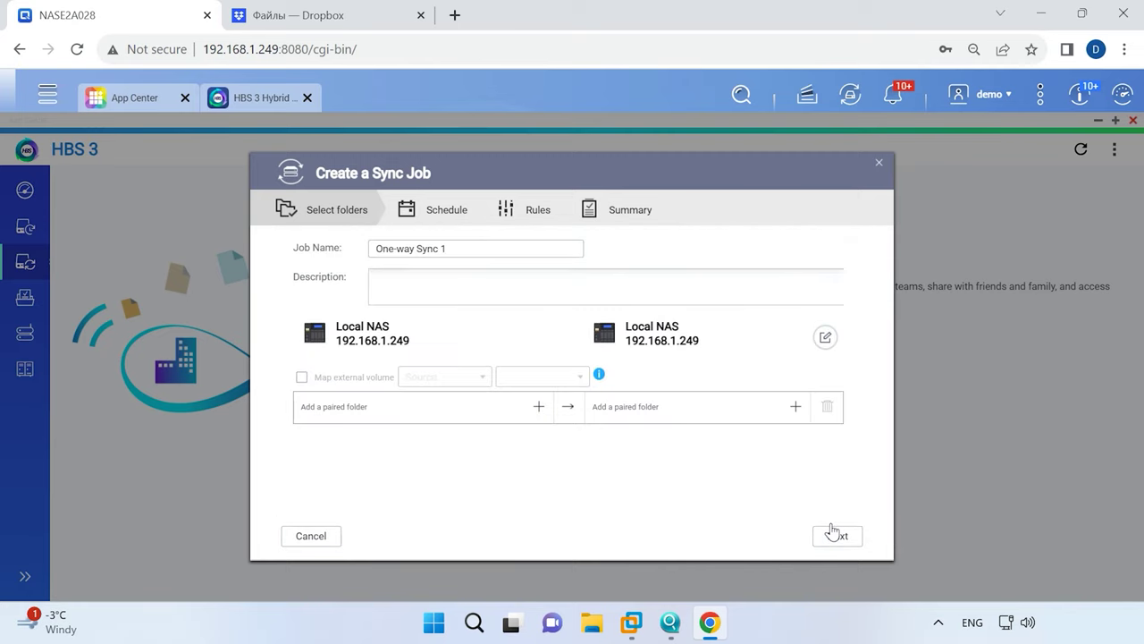
Pair the sharedata source folder with the Public destination folder.
click(537, 407)
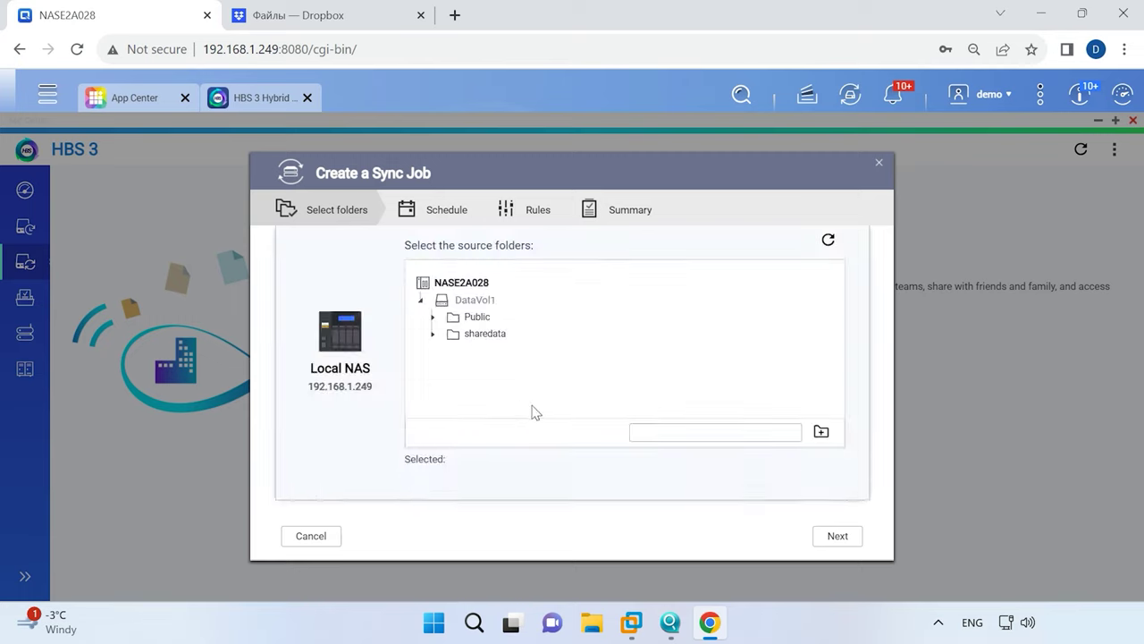
click(455, 340)
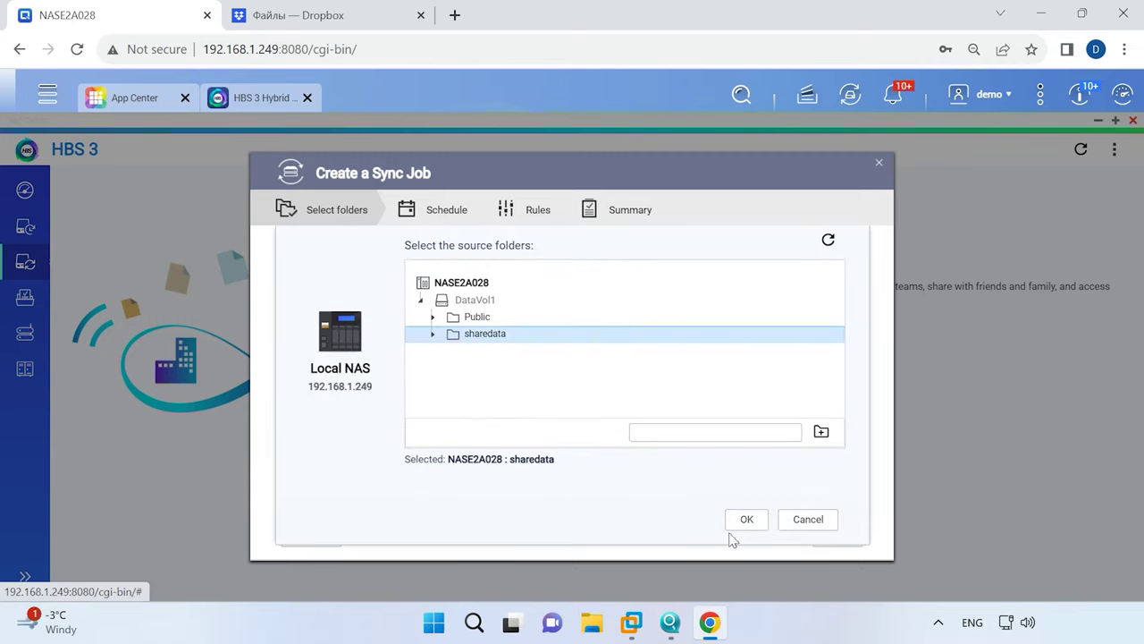
click(754, 523)
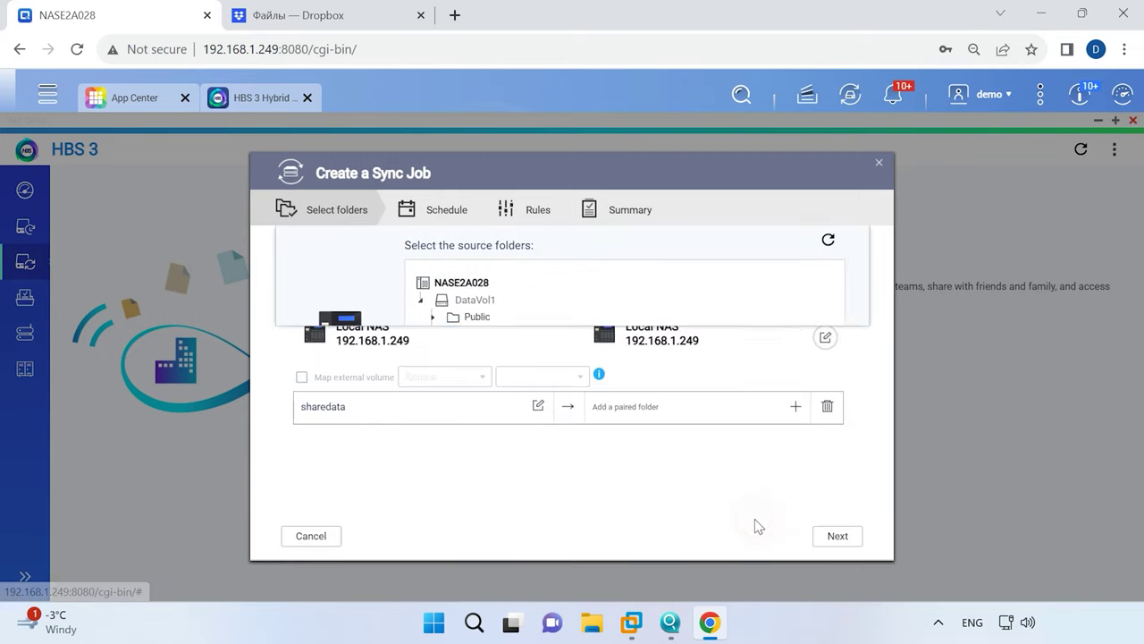
click(797, 409)
click(474, 316)
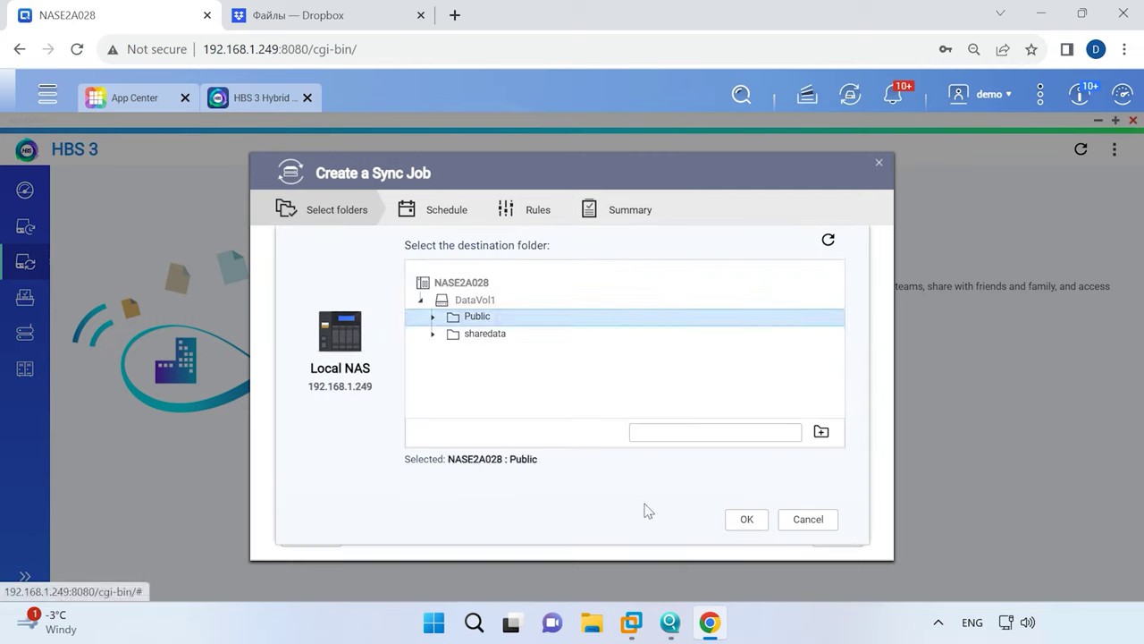
click(747, 521)
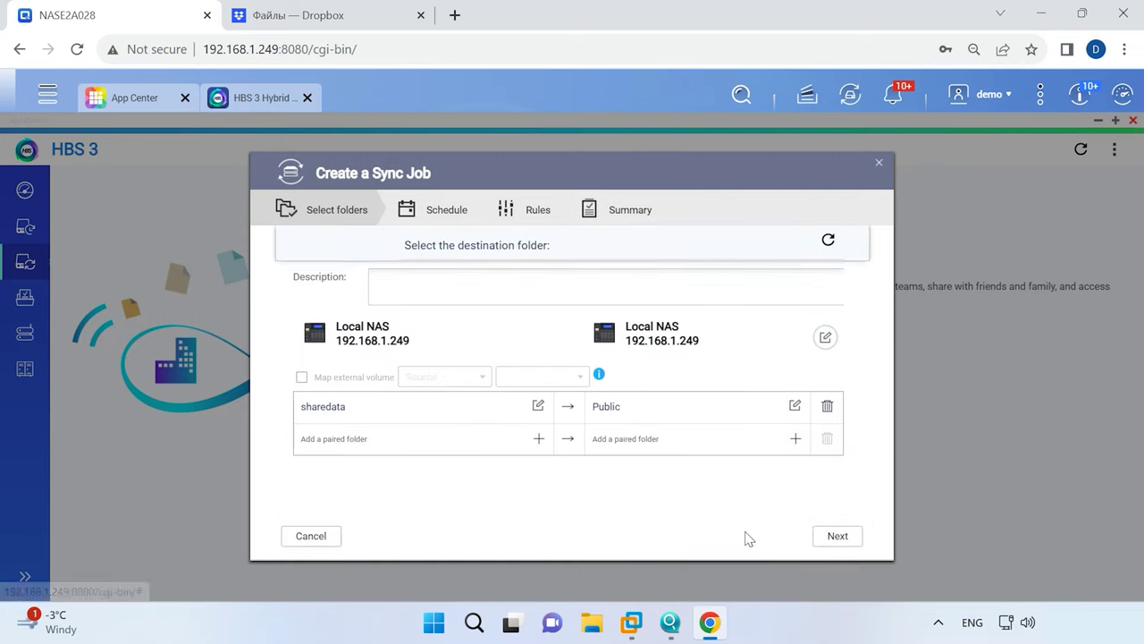
Enable Sync now, review policies and options, and create One-way Sync 1.
click(843, 538)
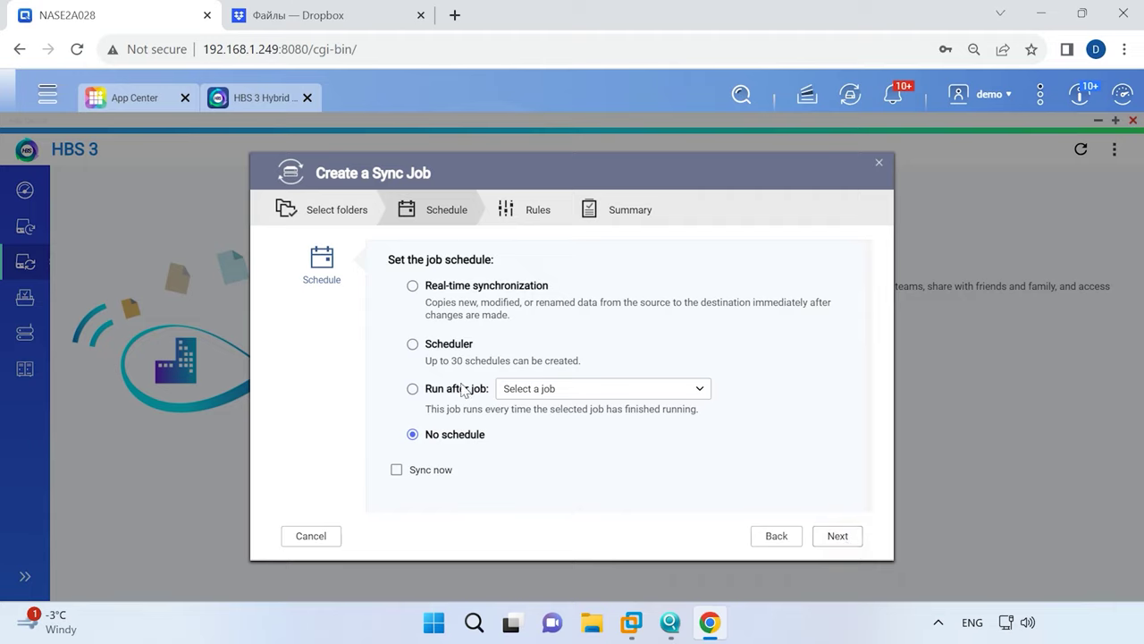
click(436, 474)
click(842, 539)
click(344, 327)
click(318, 384)
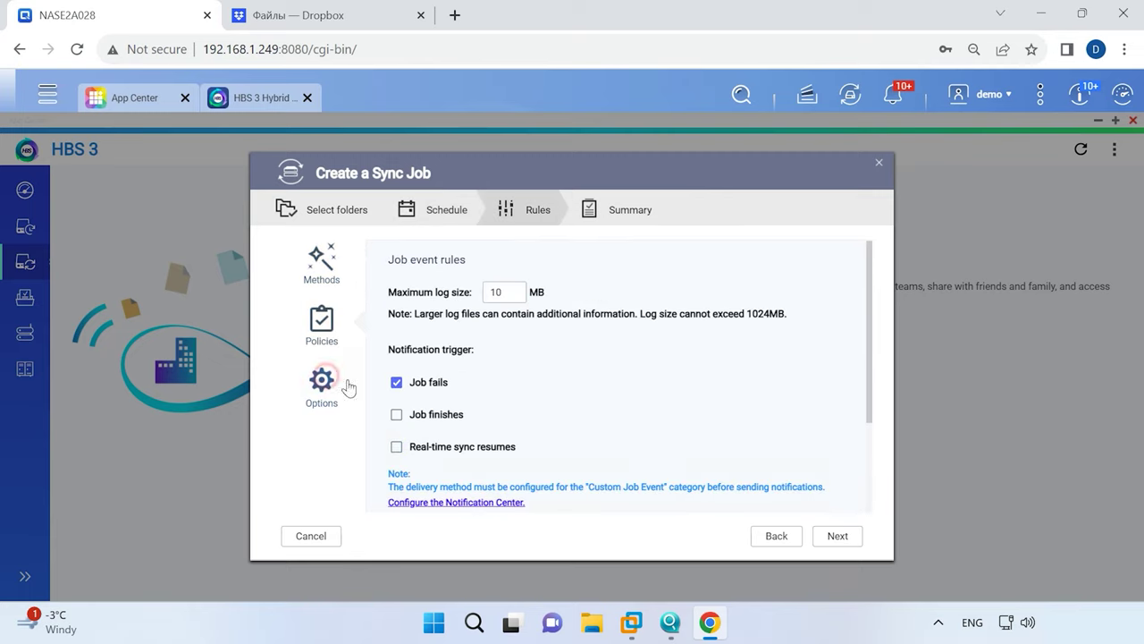
scroll(702, 451, down, 2)
click(838, 536)
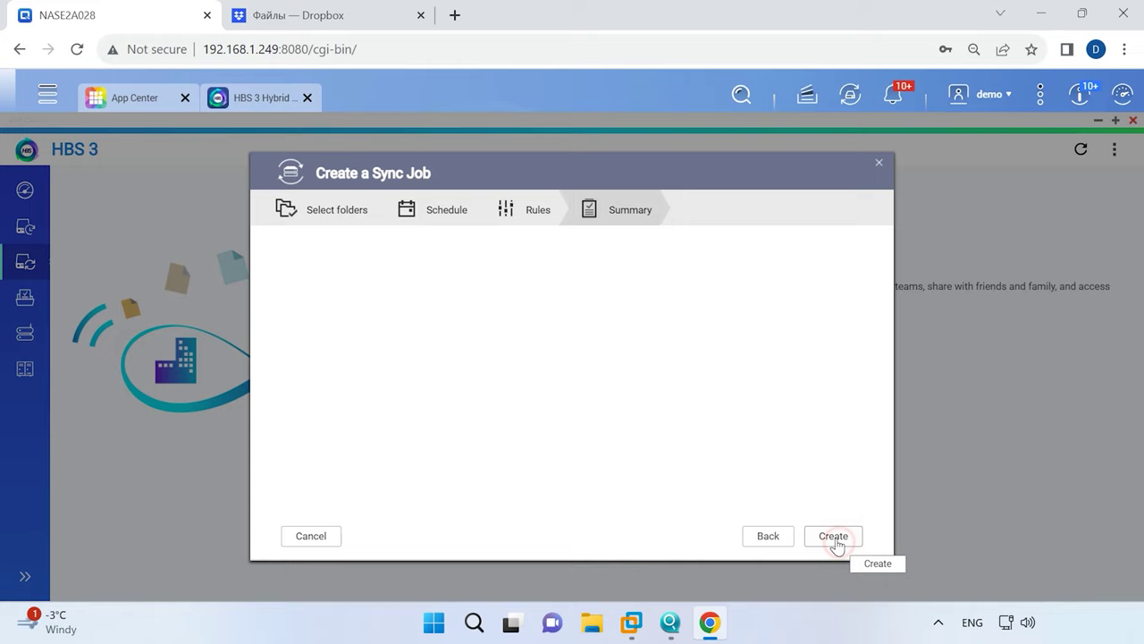
click(837, 536)
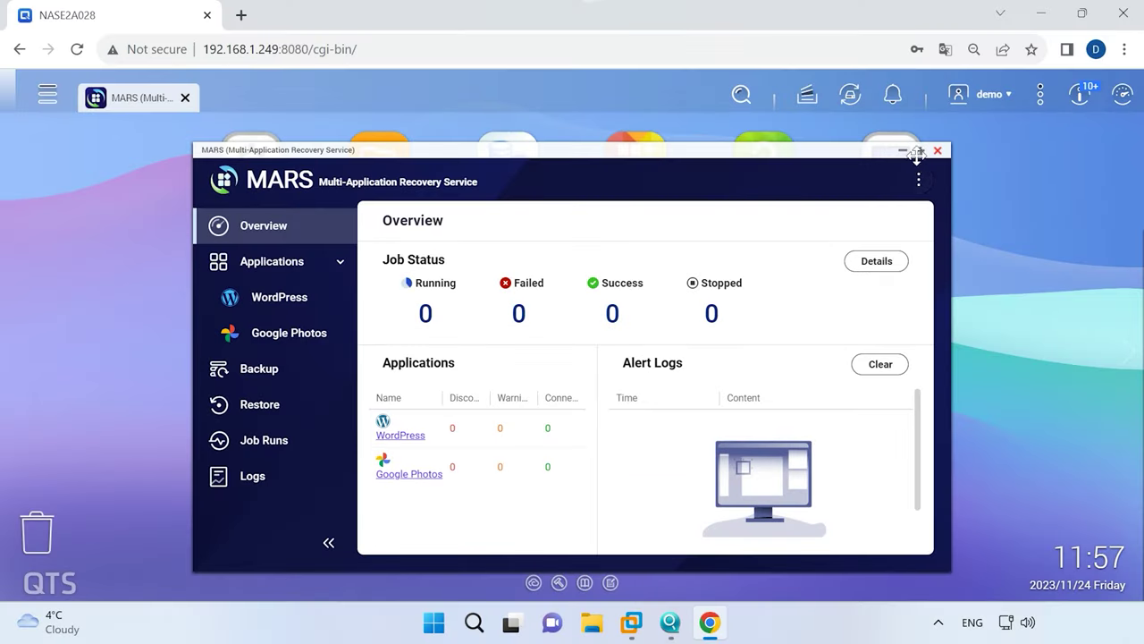
Maximize the MARS window and view the WordPress and Google Photos service lists.
click(922, 146)
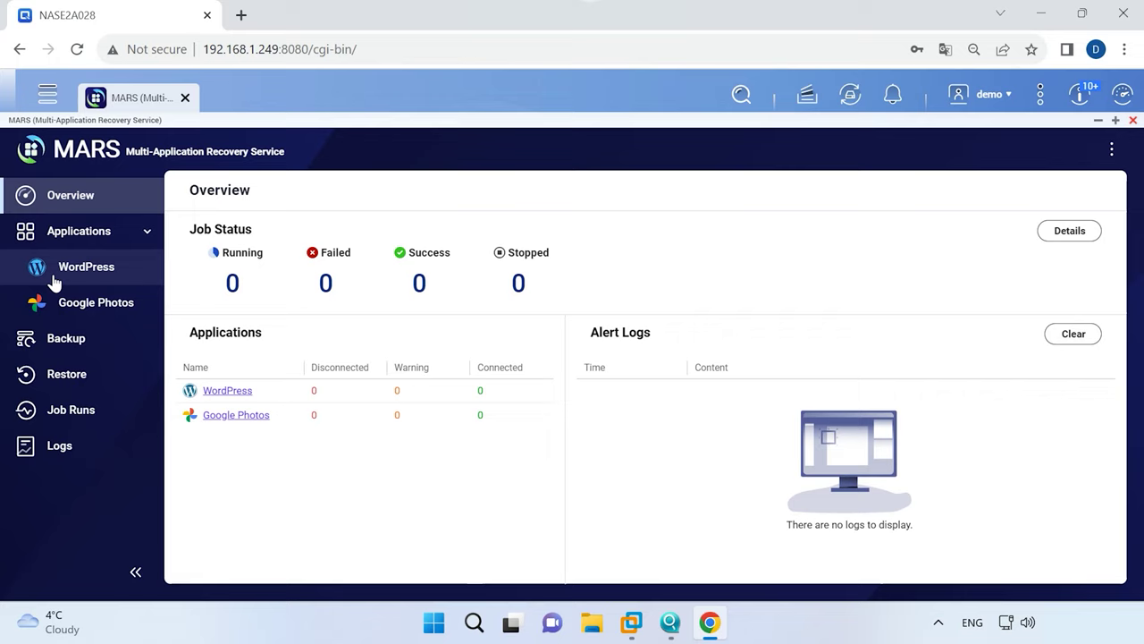
click(117, 276)
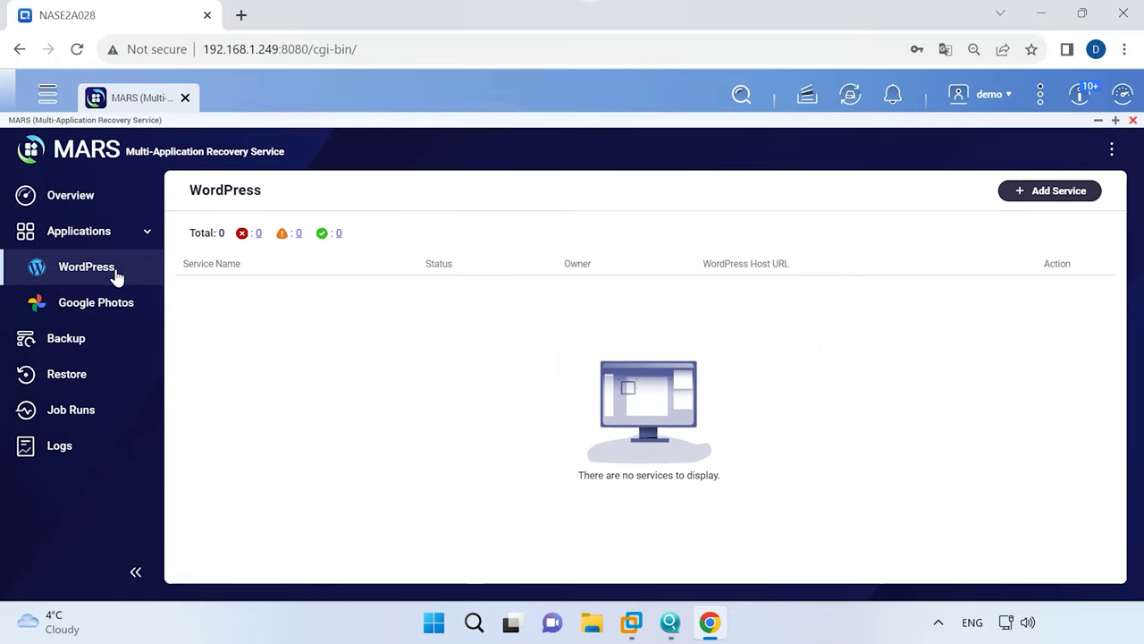
click(96, 304)
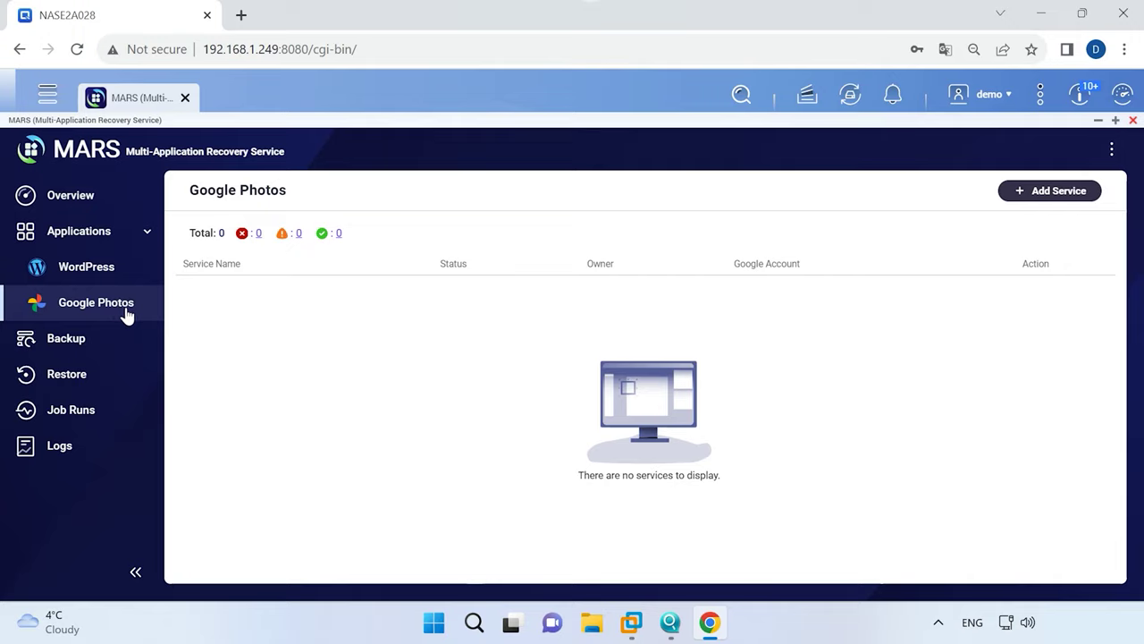
Add a Google Photos service named 'Photo' linked to the Google account.
click(1050, 191)
click(613, 332)
text(Photo)
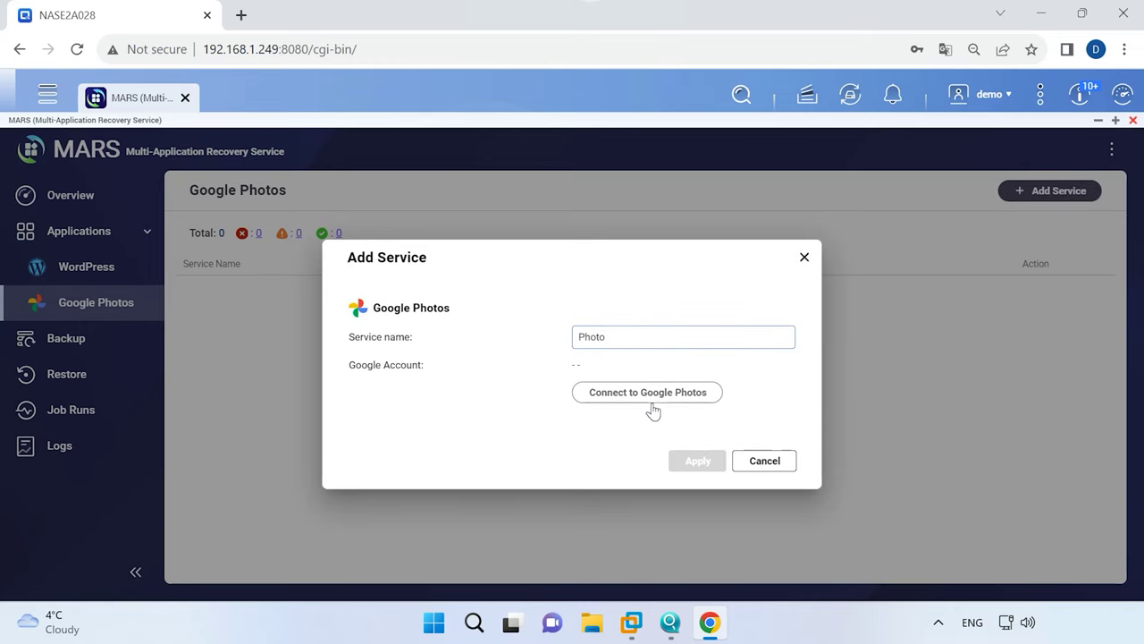
click(653, 410)
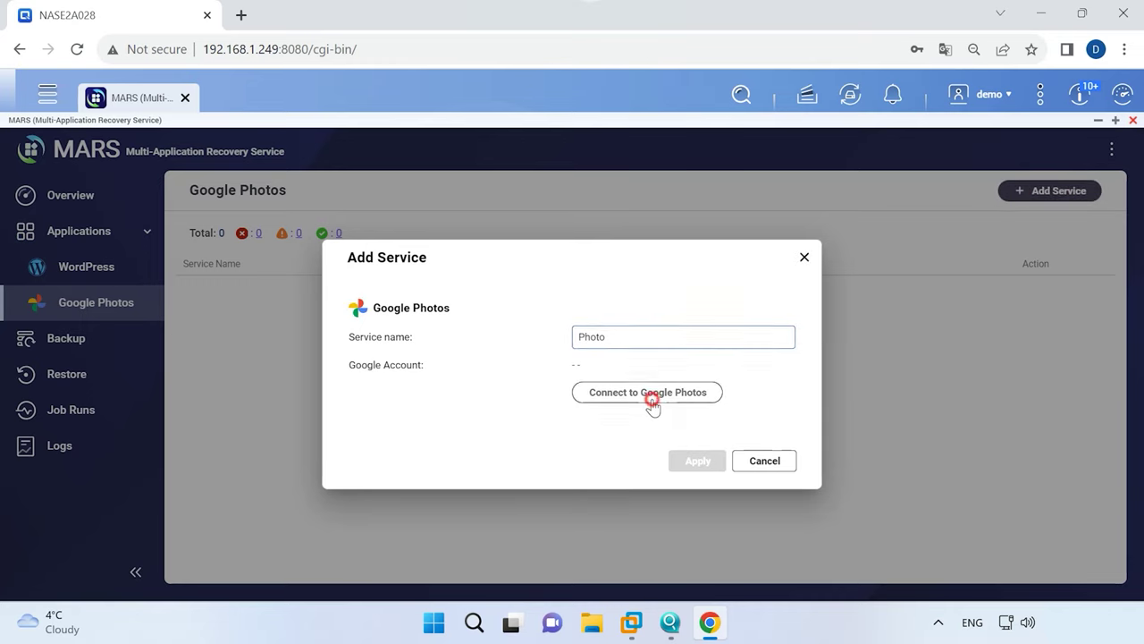
click(654, 336)
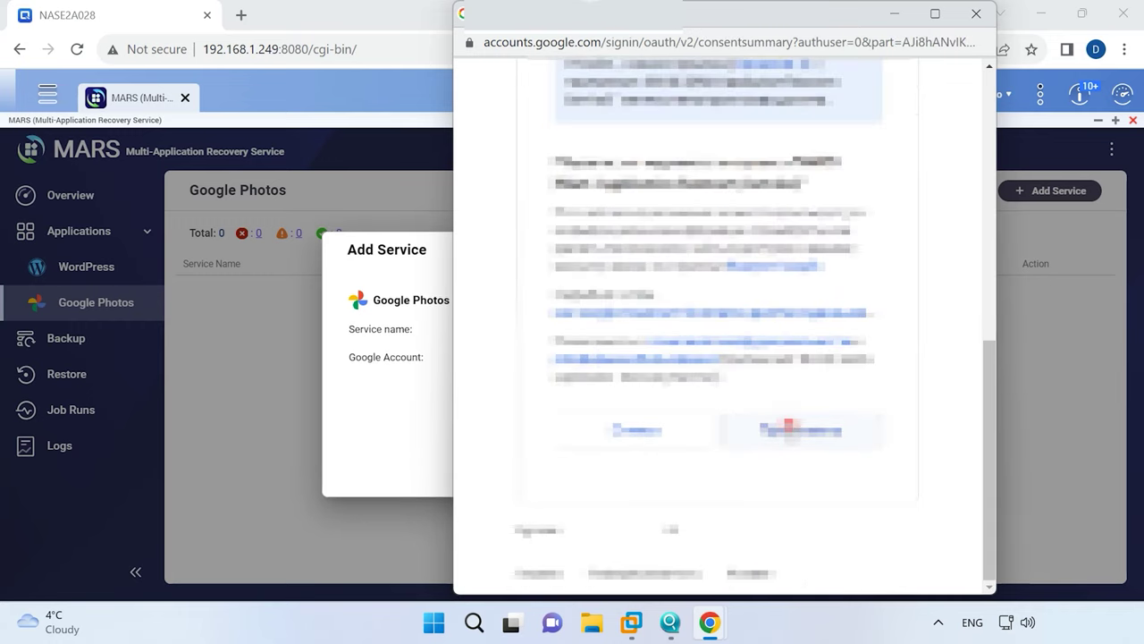
click(788, 429)
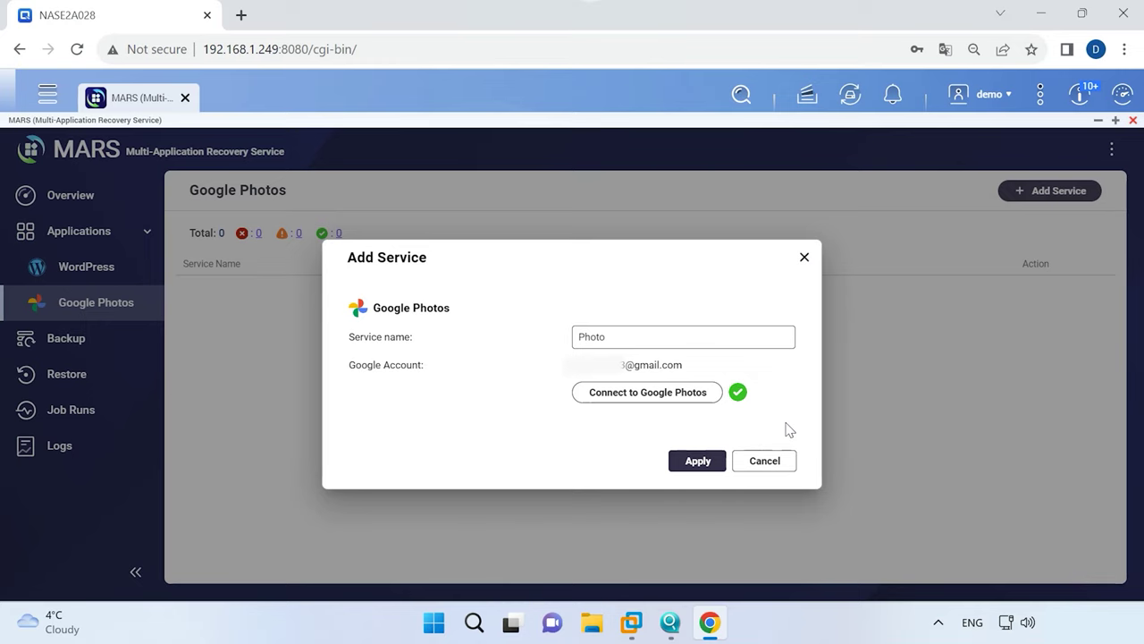
click(702, 463)
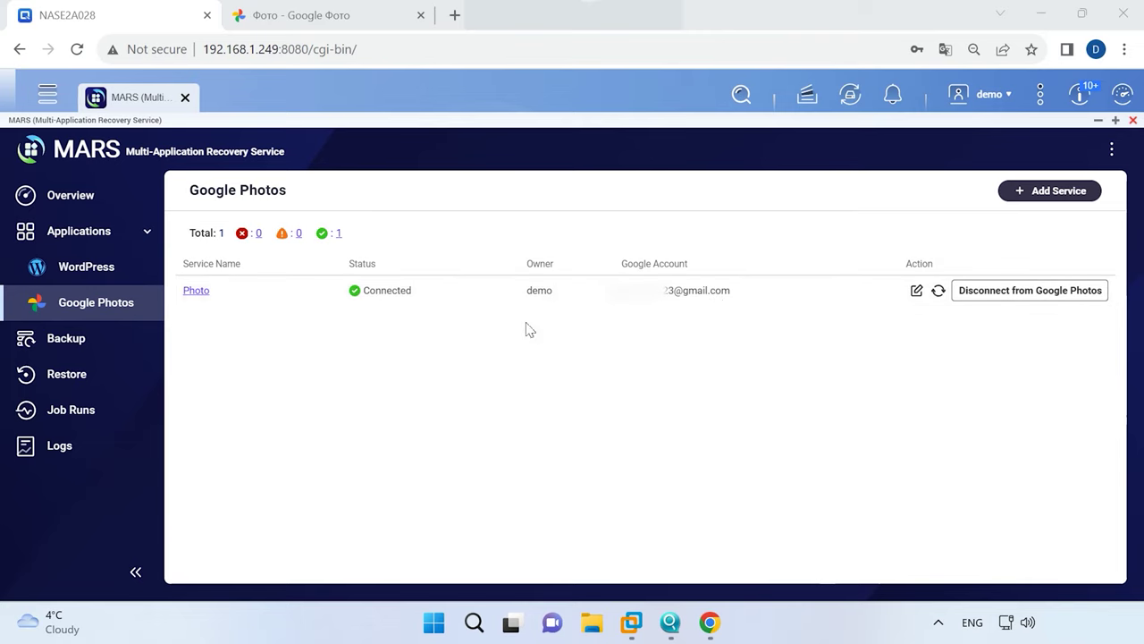
Start a Google Photos backup job named 'photo backup' with the Photo service as source.
click(77, 338)
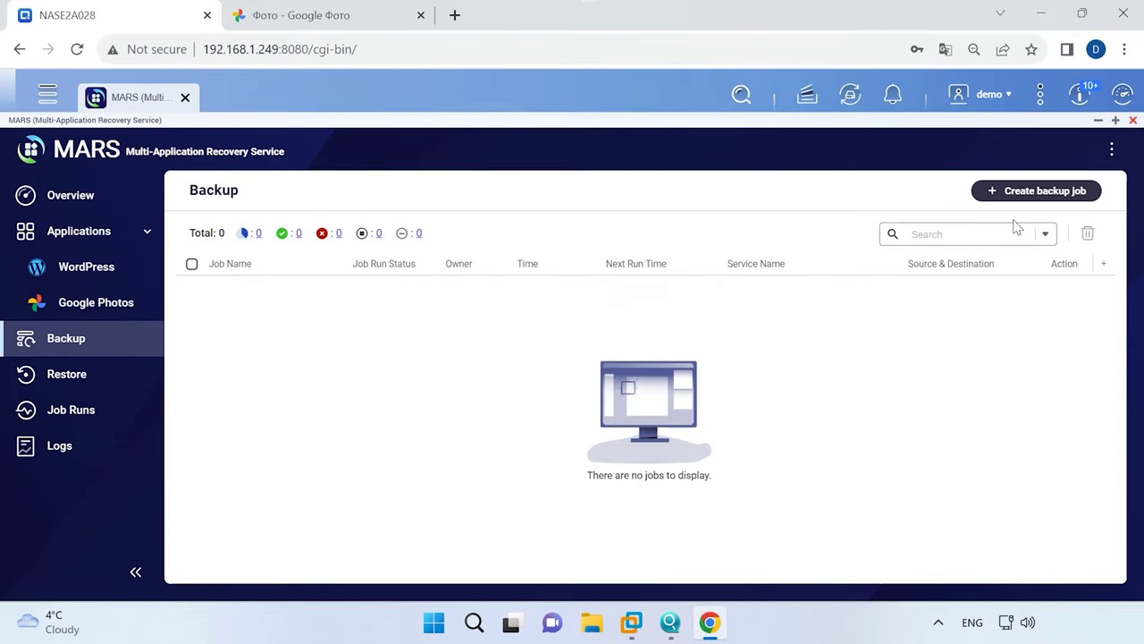
click(1044, 193)
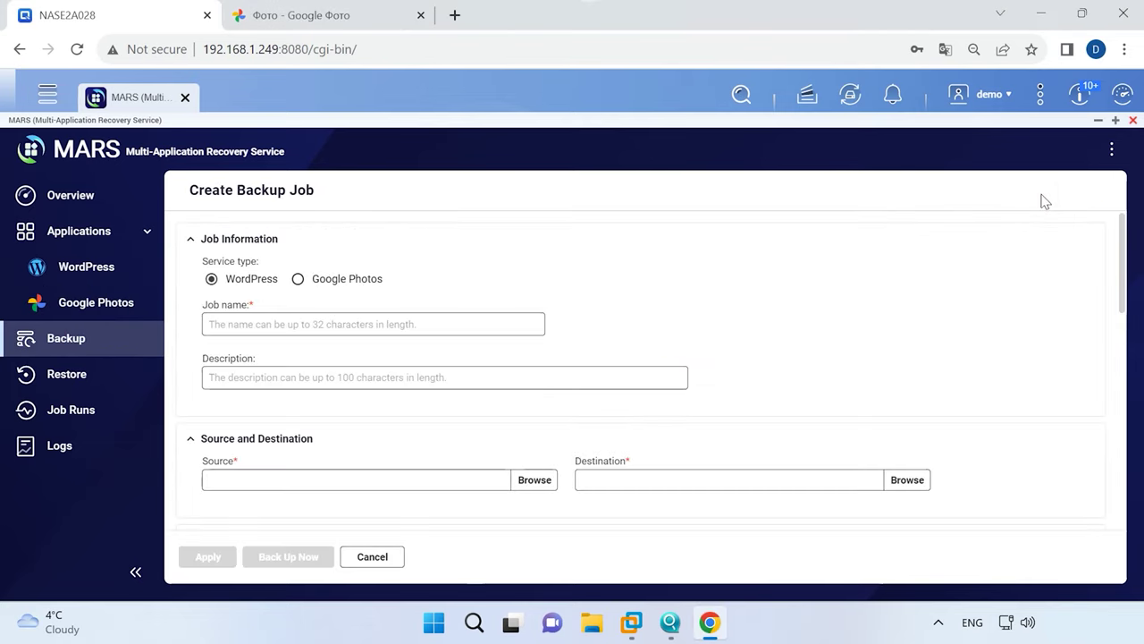
click(334, 284)
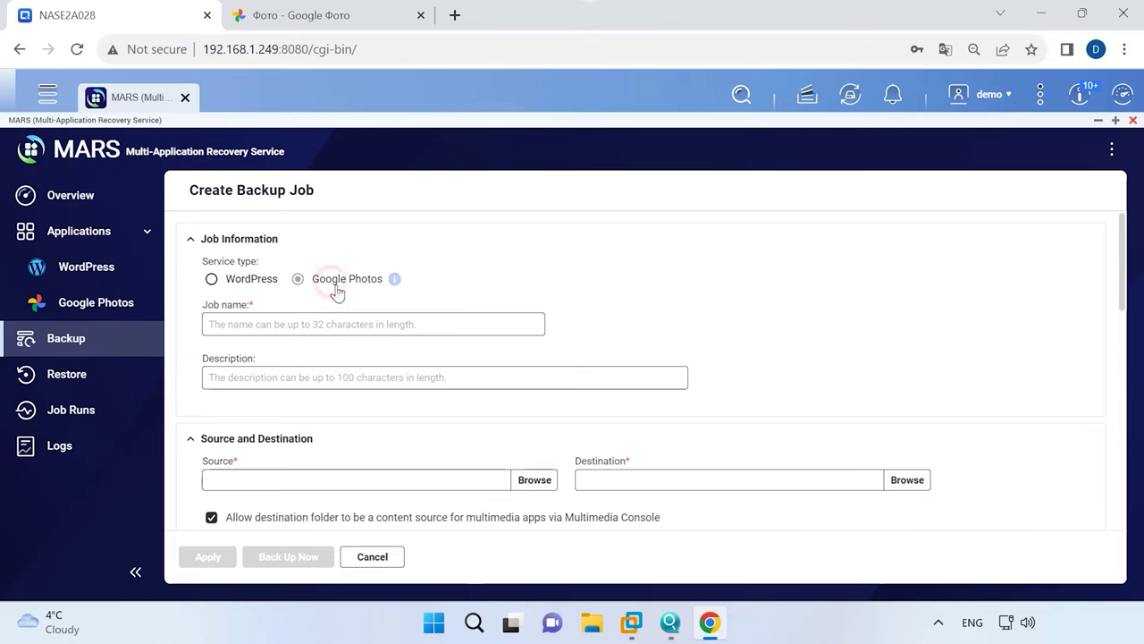
text(photo backup)
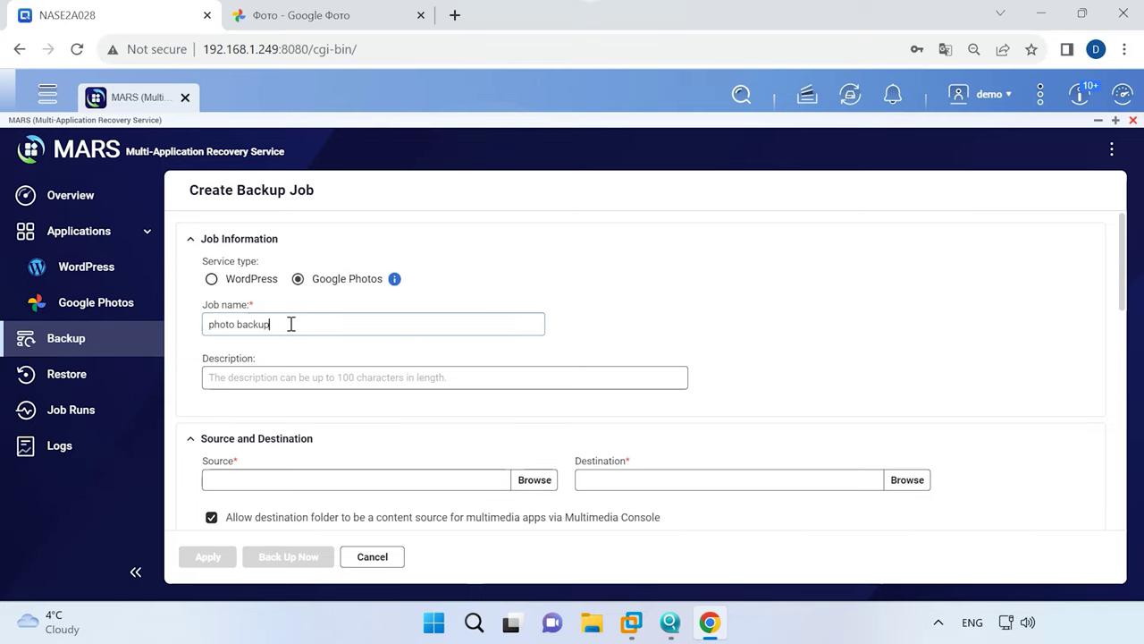
scroll(307, 383, down, 1)
click(430, 397)
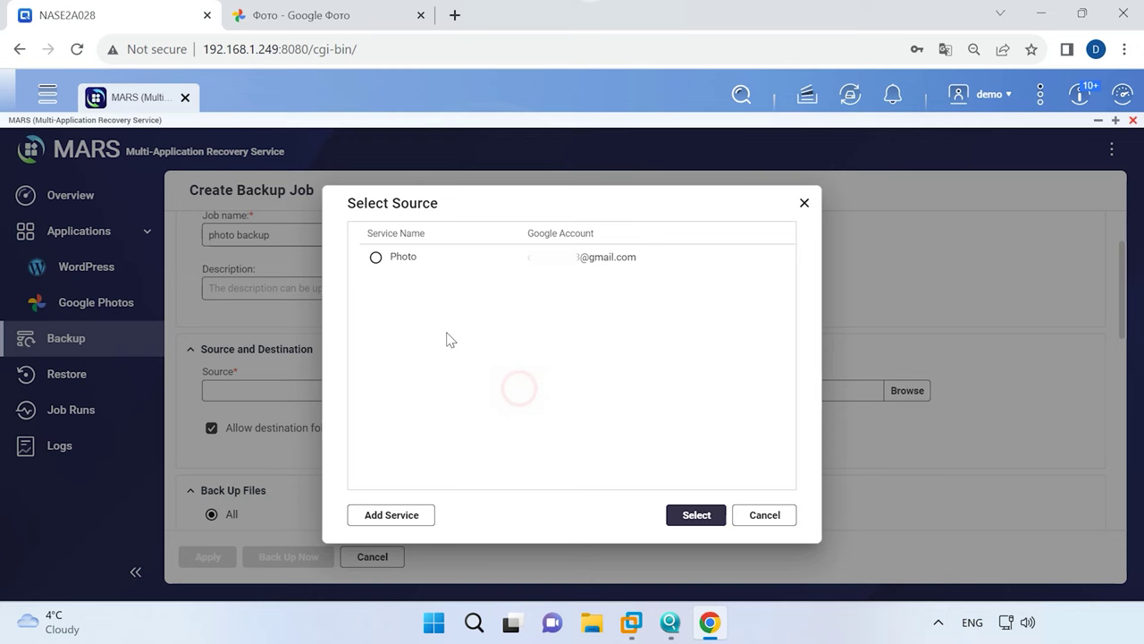
click(376, 258)
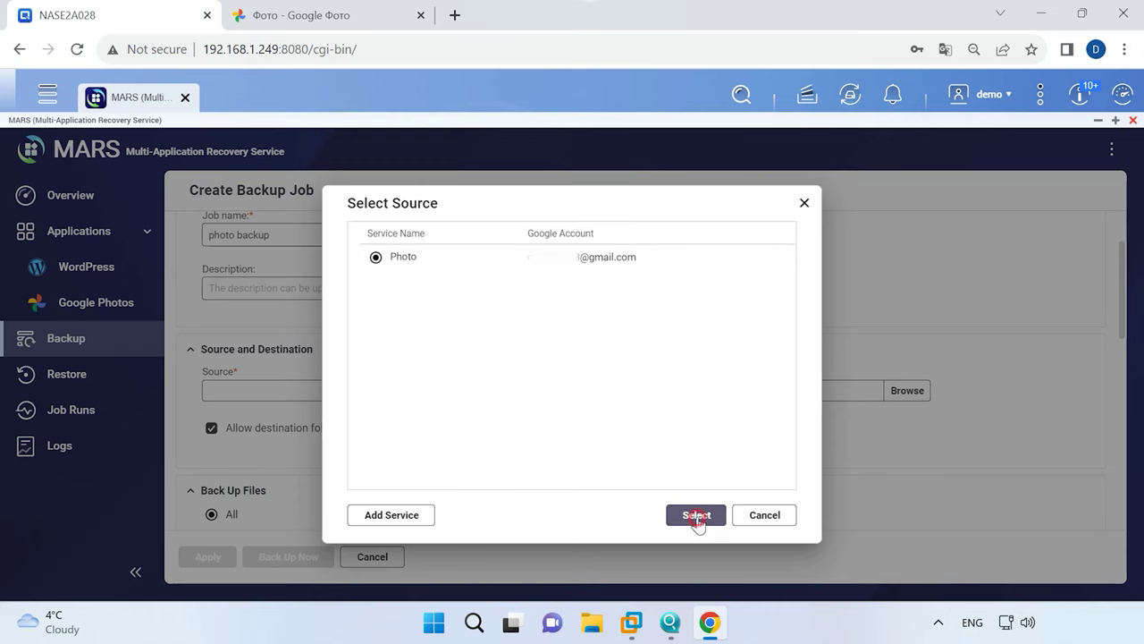
click(695, 515)
Create the photobackup folder inside Public and use /Public/photobackup as destination.
click(908, 390)
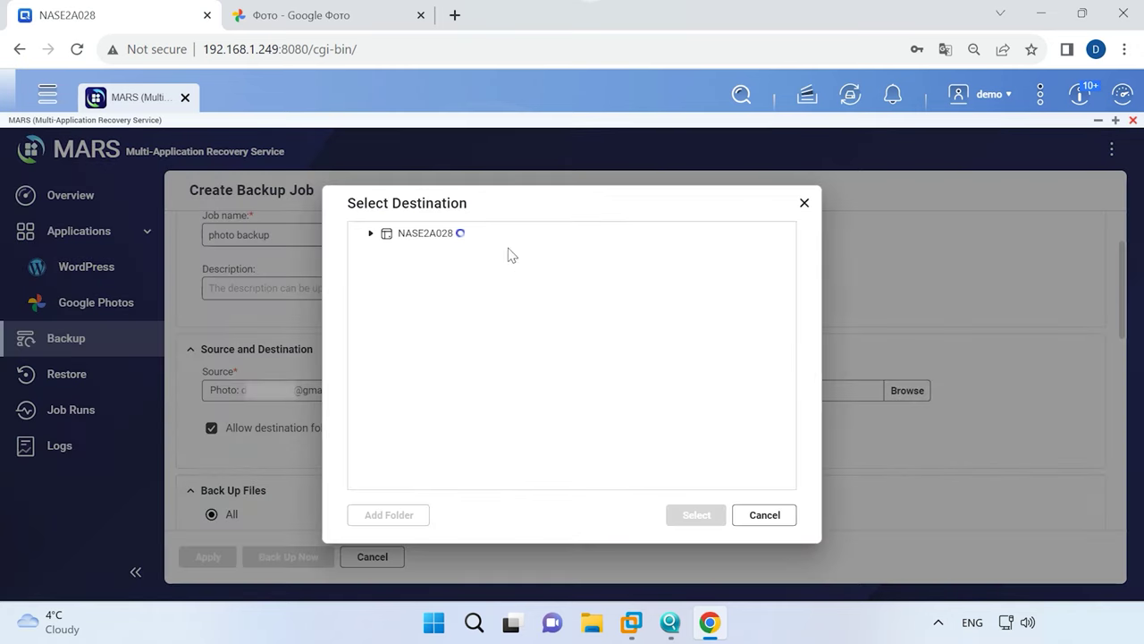
click(401, 238)
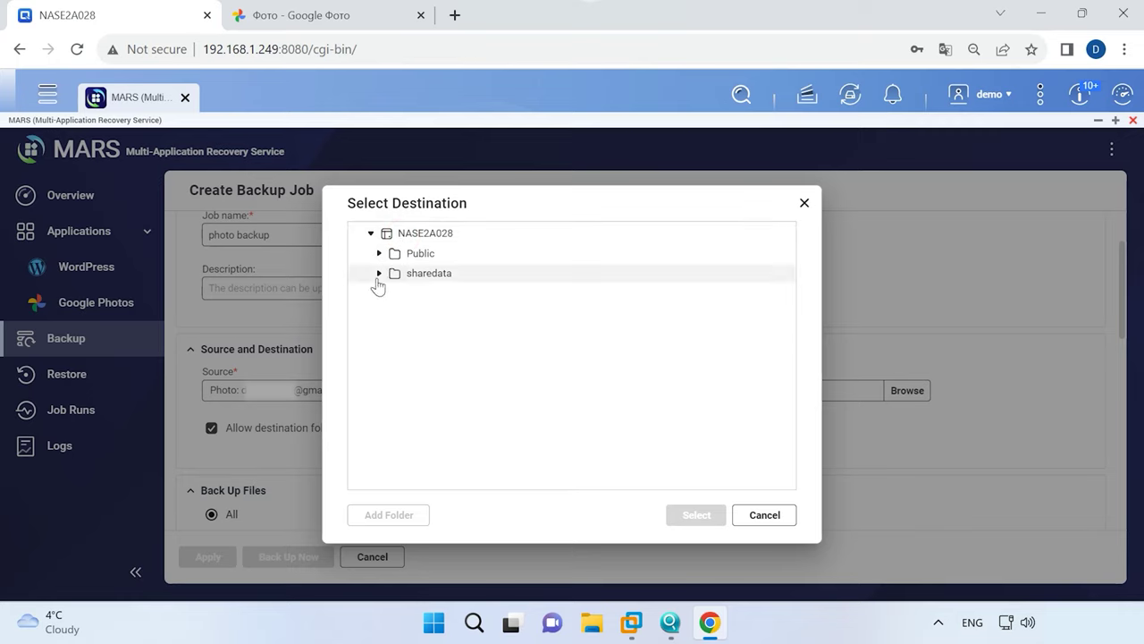
click(380, 254)
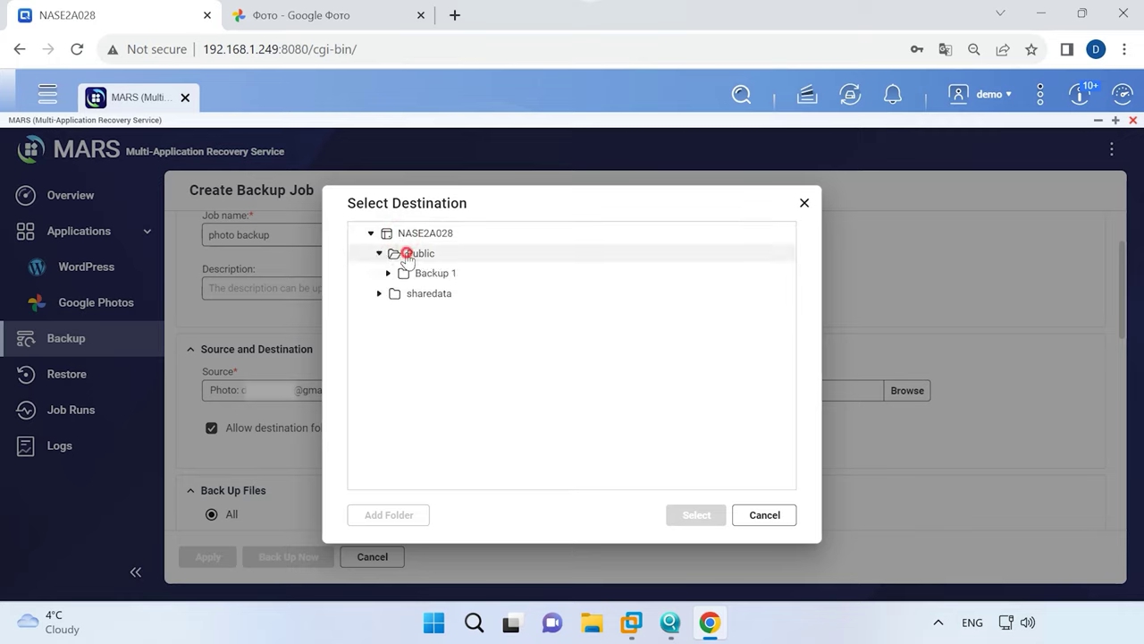
click(407, 254)
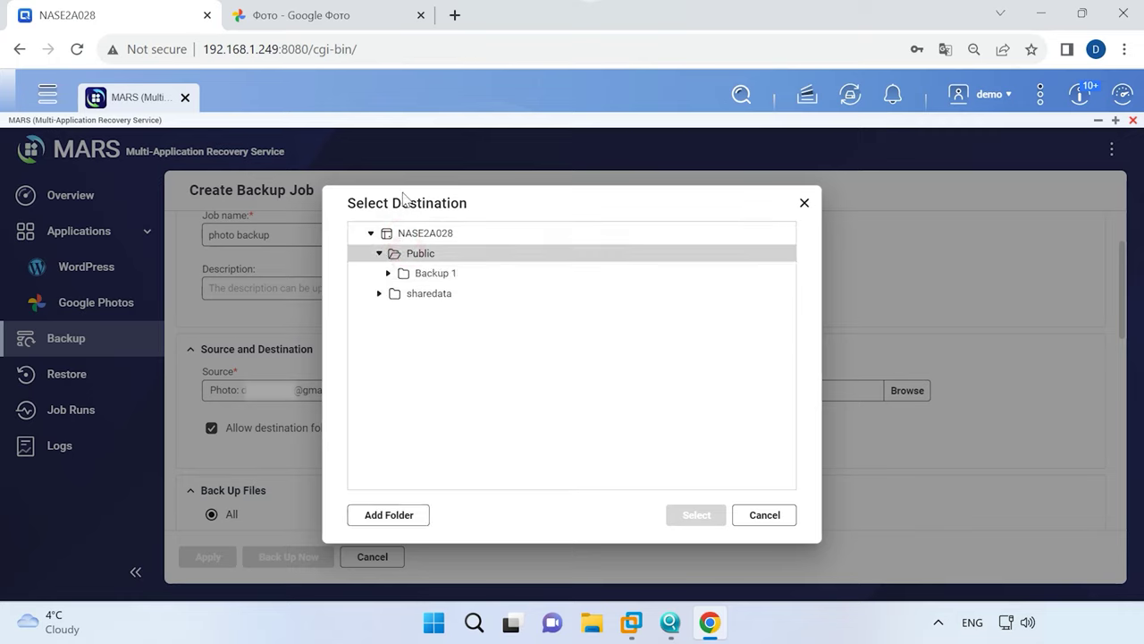
click(396, 517)
text(photobackup)
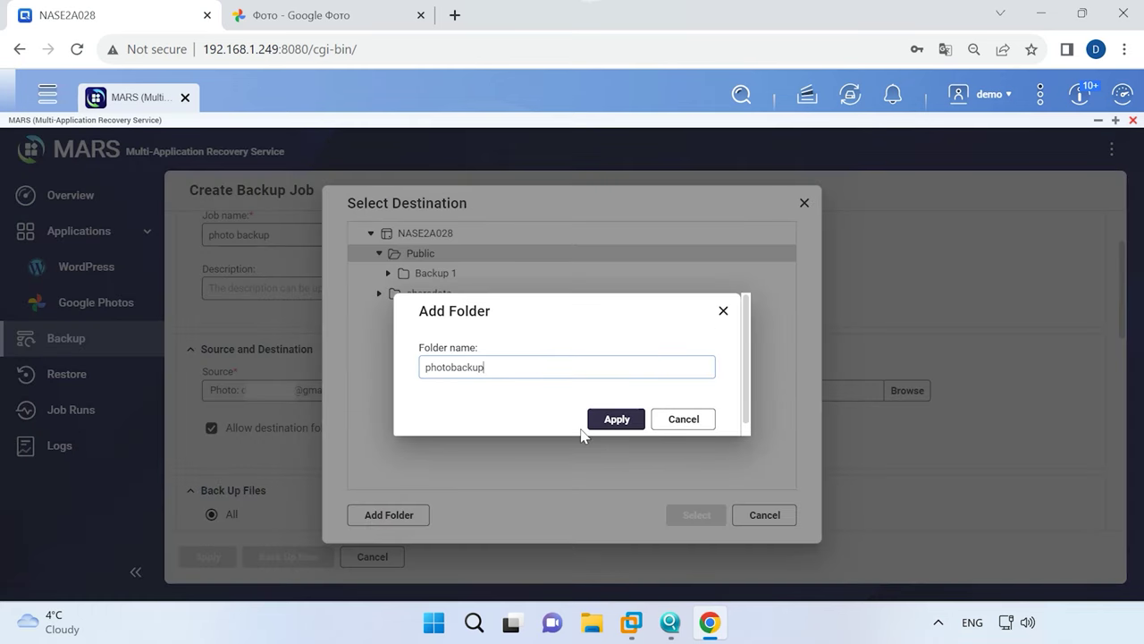
click(613, 419)
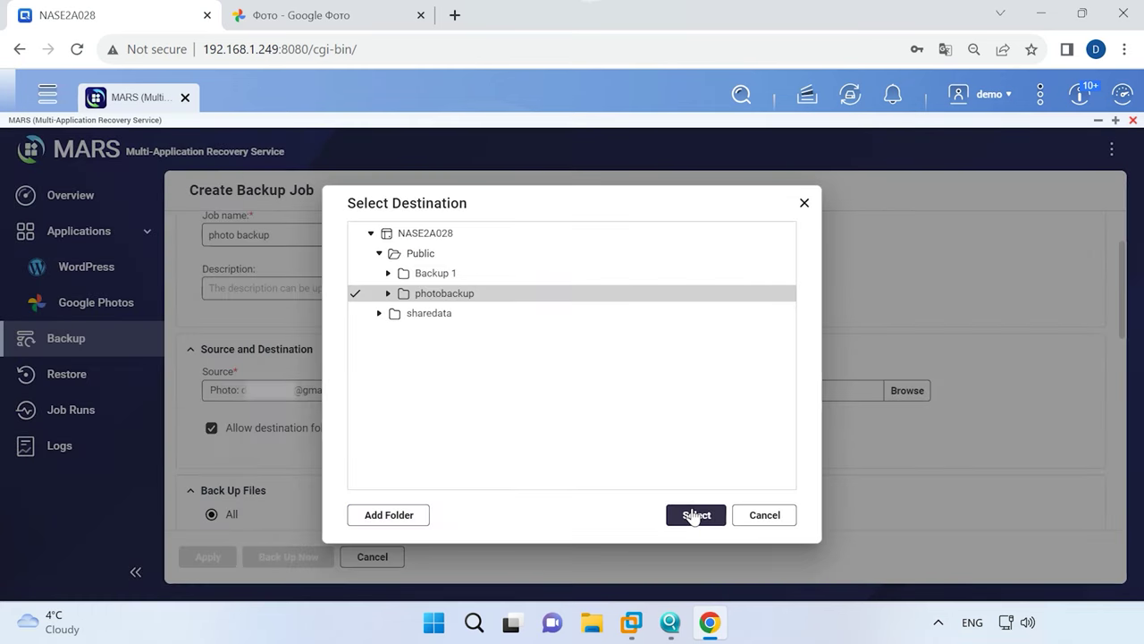
click(695, 515)
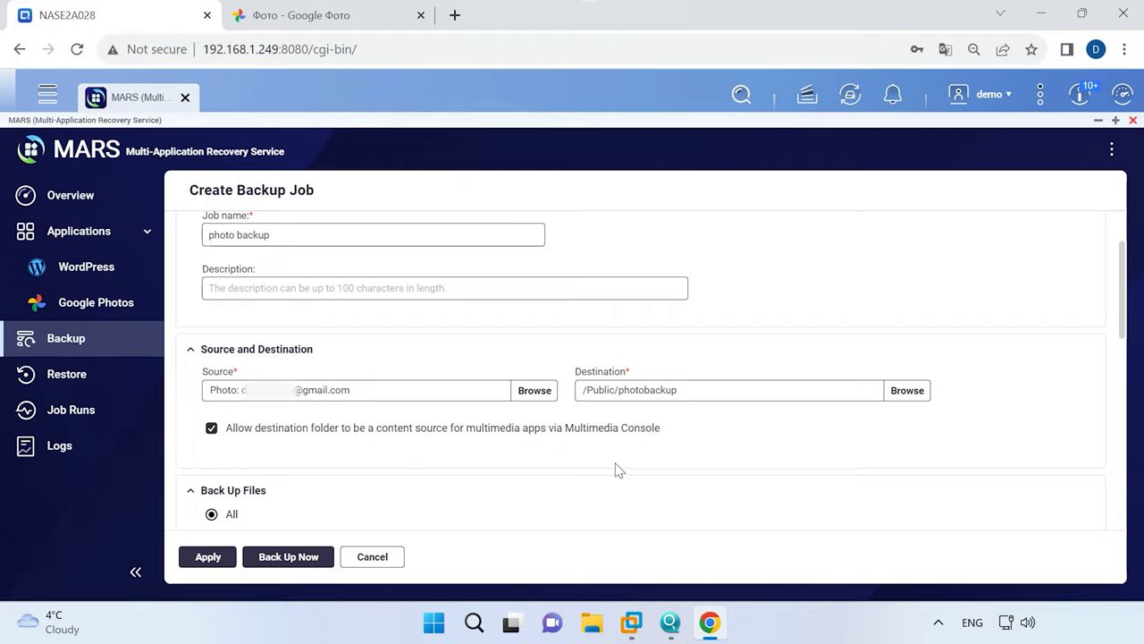
Set the job's schedule to Manual, then save and run the backup immediately.
scroll(617, 470, down, 3)
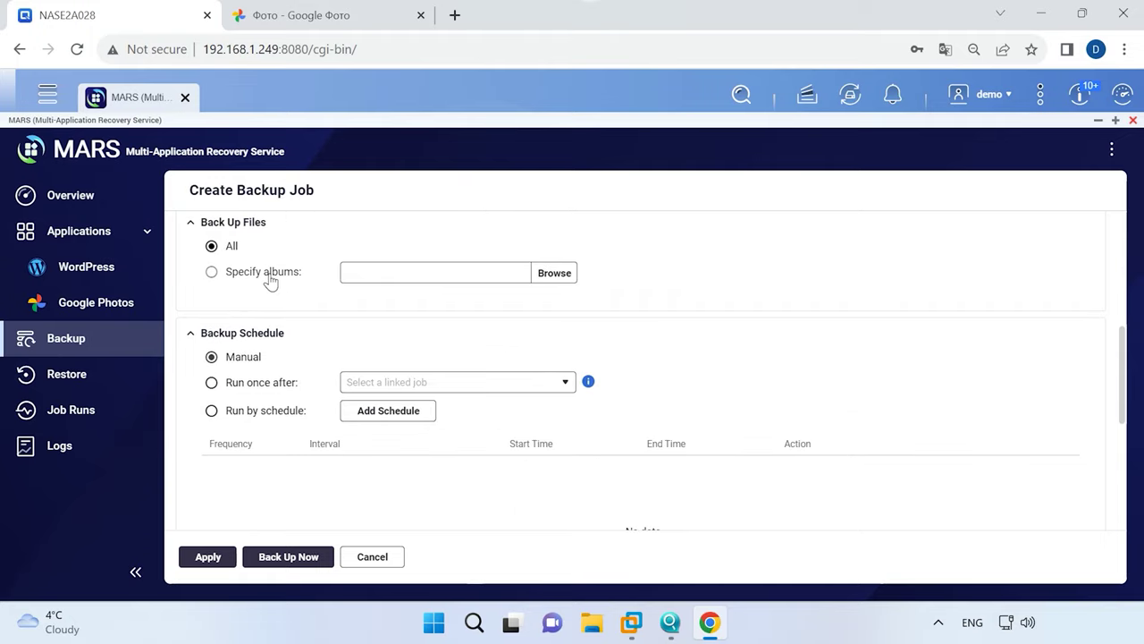
click(366, 413)
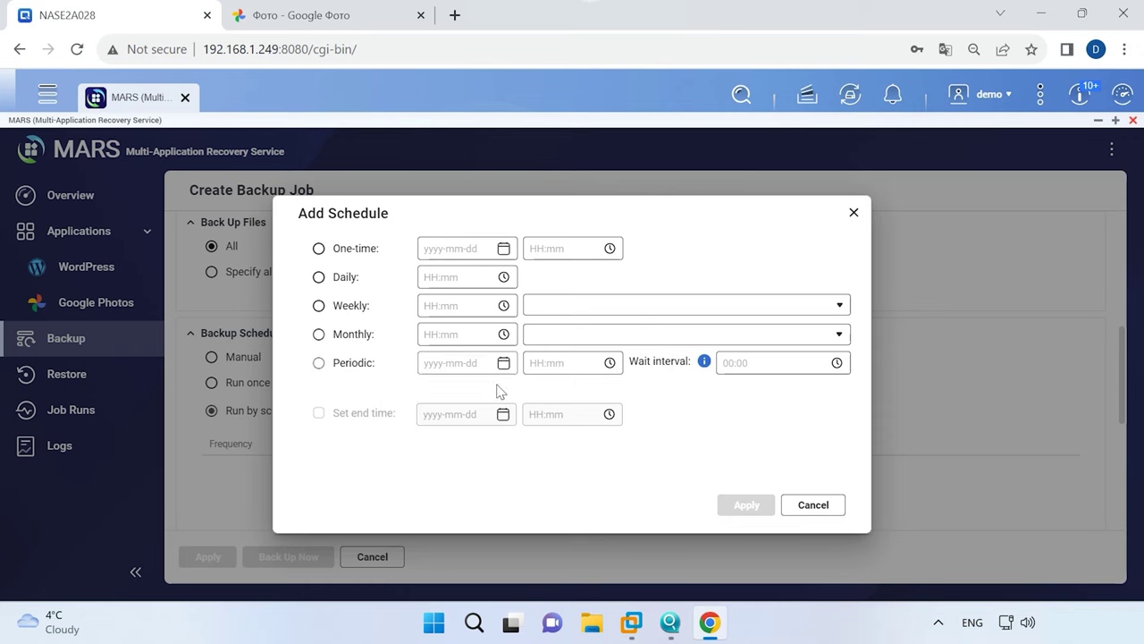
click(812, 506)
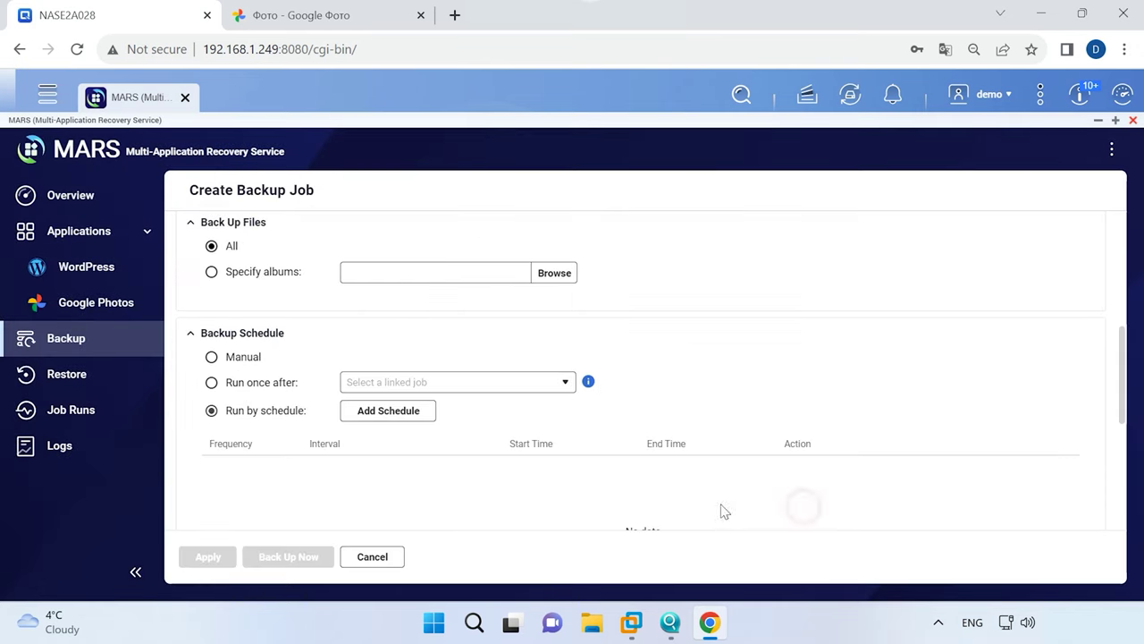
click(235, 362)
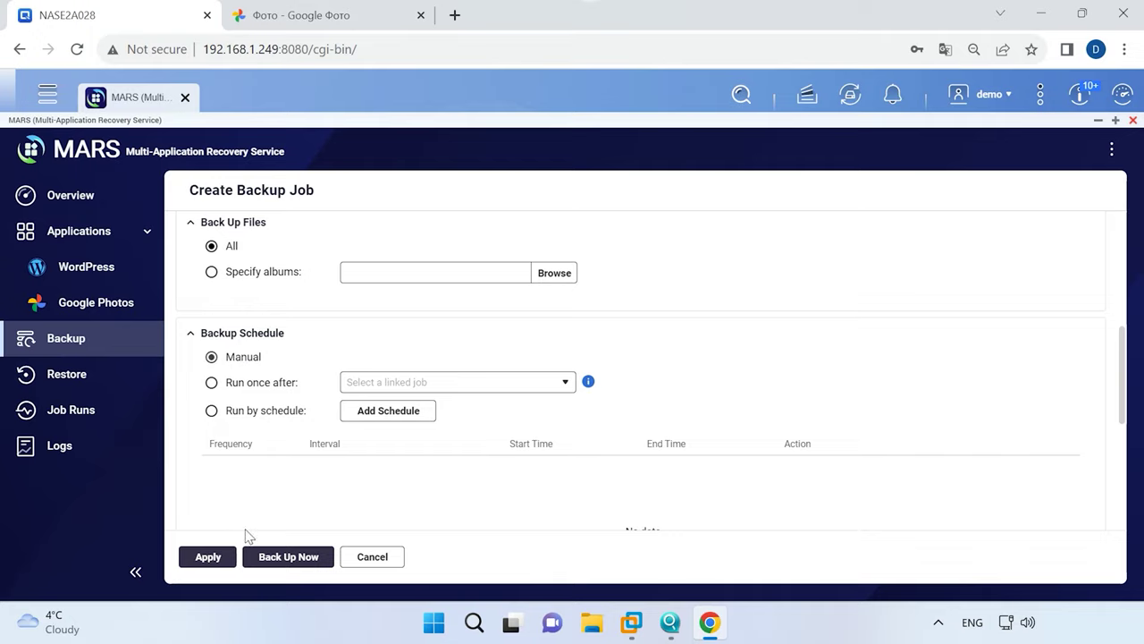
click(303, 561)
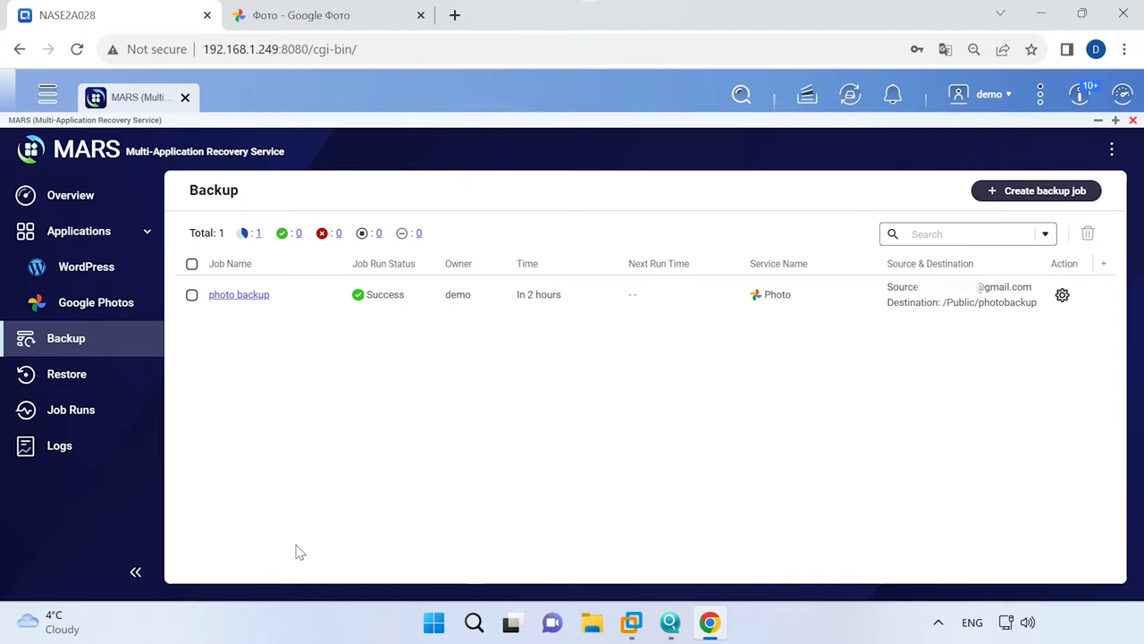
Create a new Google Photos restore job in MARS named '1'.
click(98, 374)
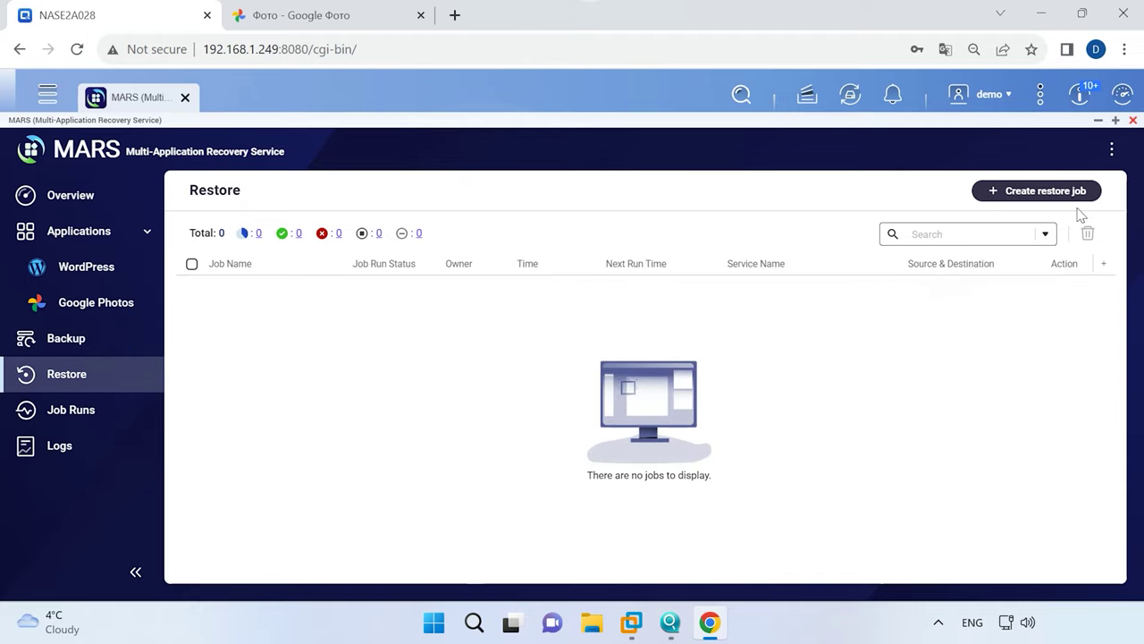
click(1044, 191)
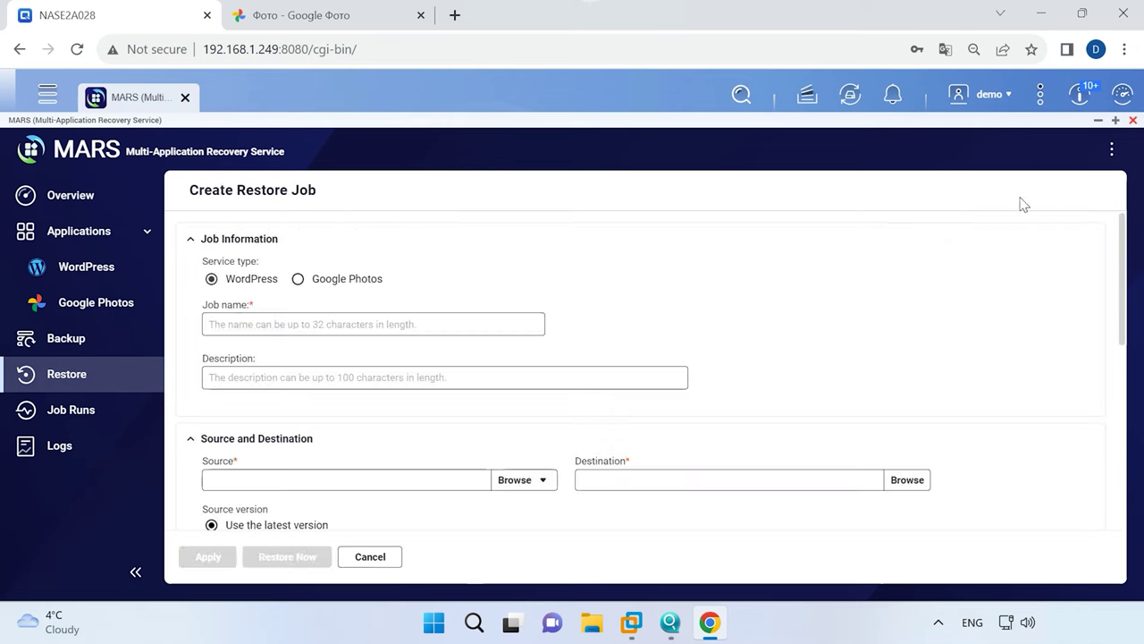
click(320, 279)
click(295, 324)
text(1)
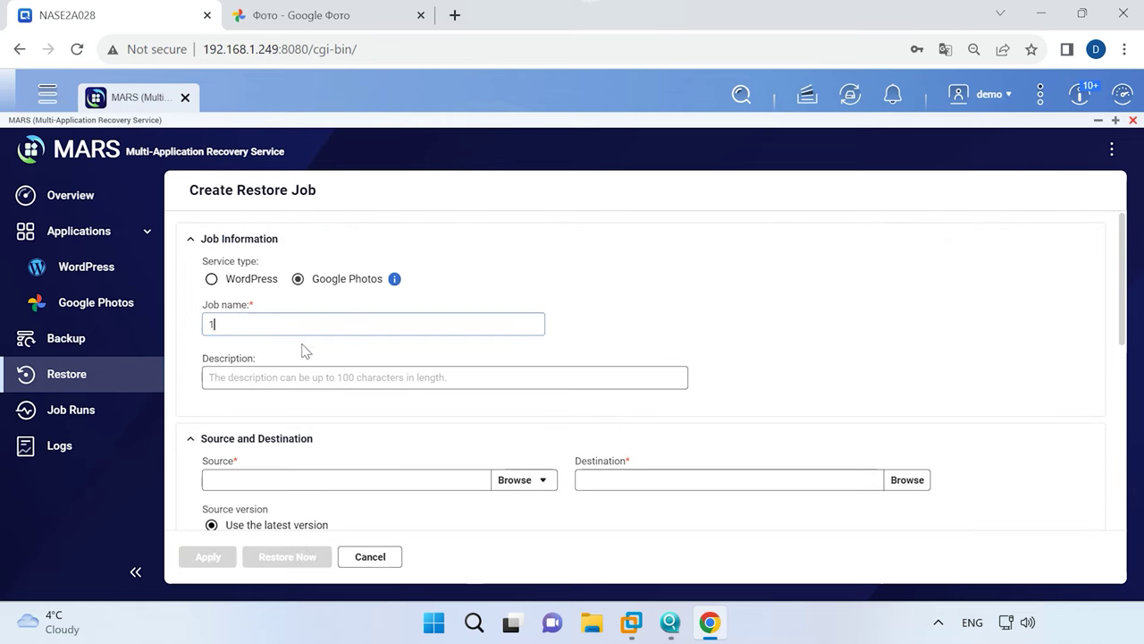
scroll(296, 426, down, 1)
Set the restore source to the NAS folder /Public/photobackup.
click(507, 391)
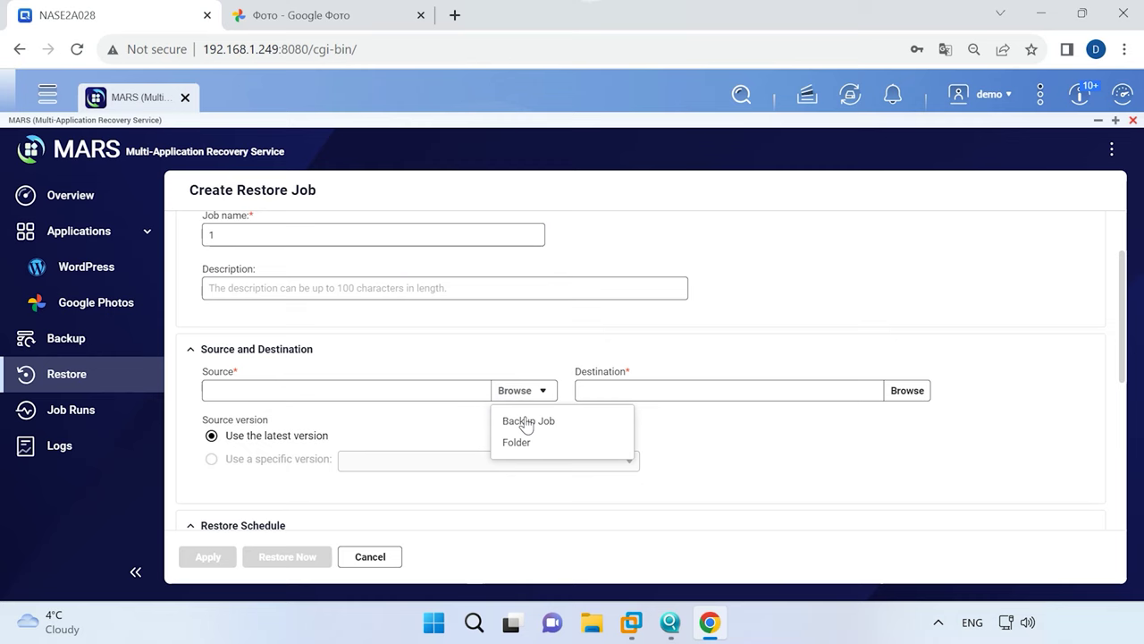
click(555, 441)
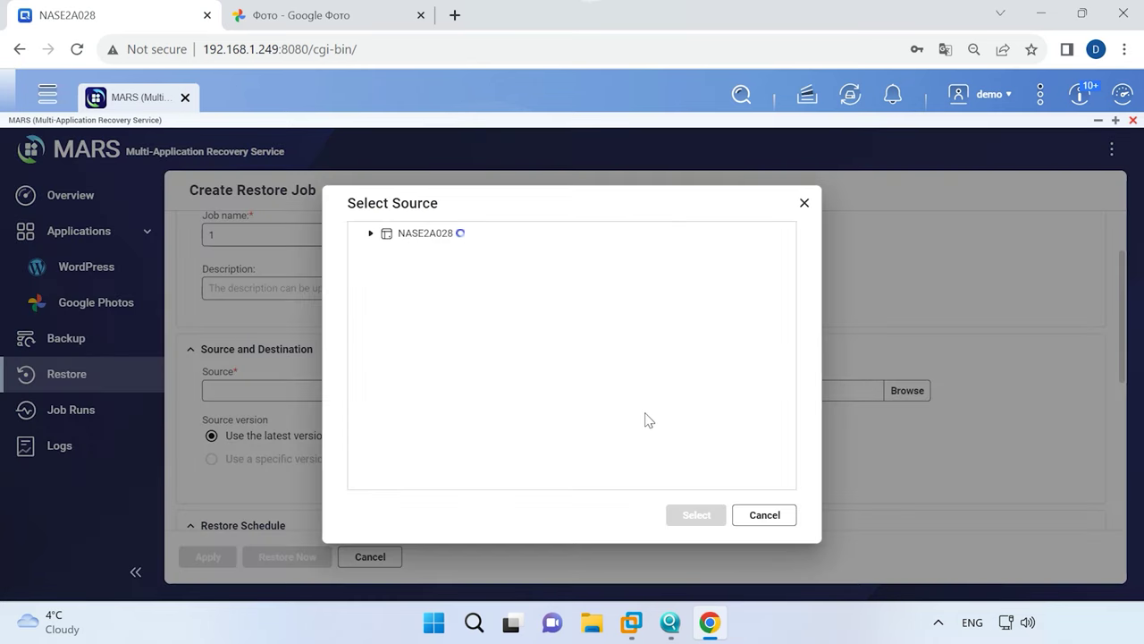
click(401, 235)
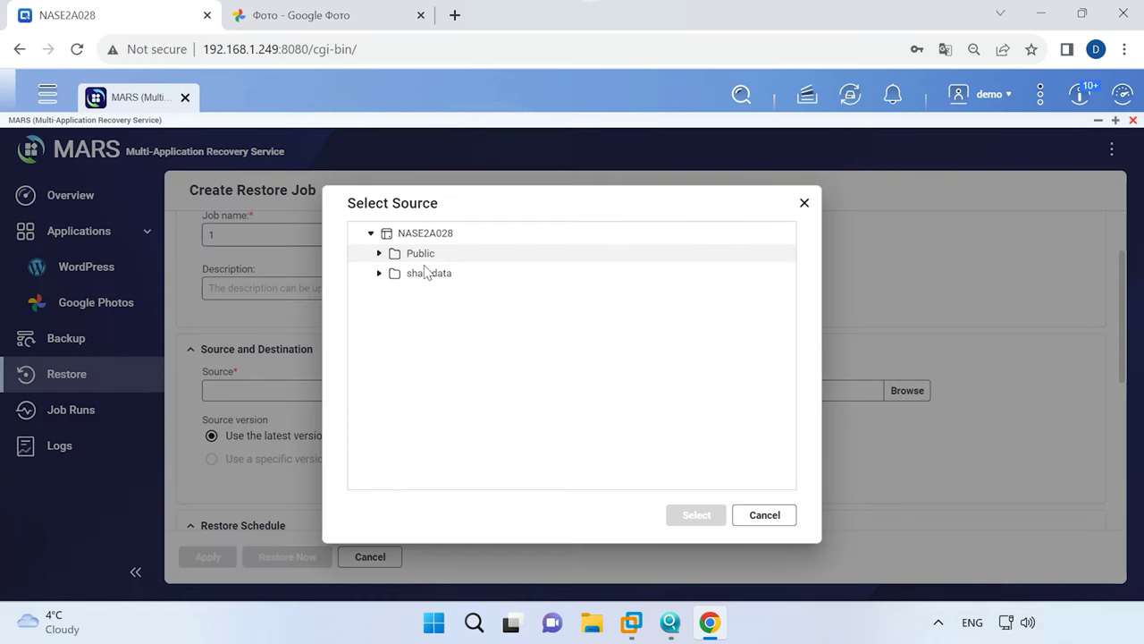
click(381, 254)
click(449, 295)
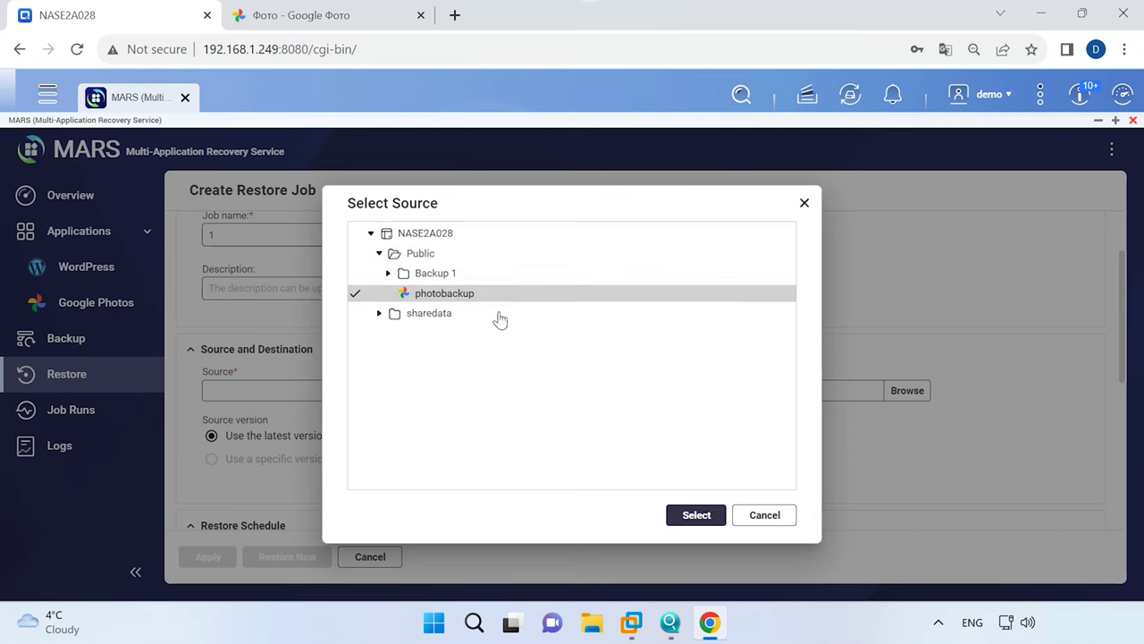
click(719, 517)
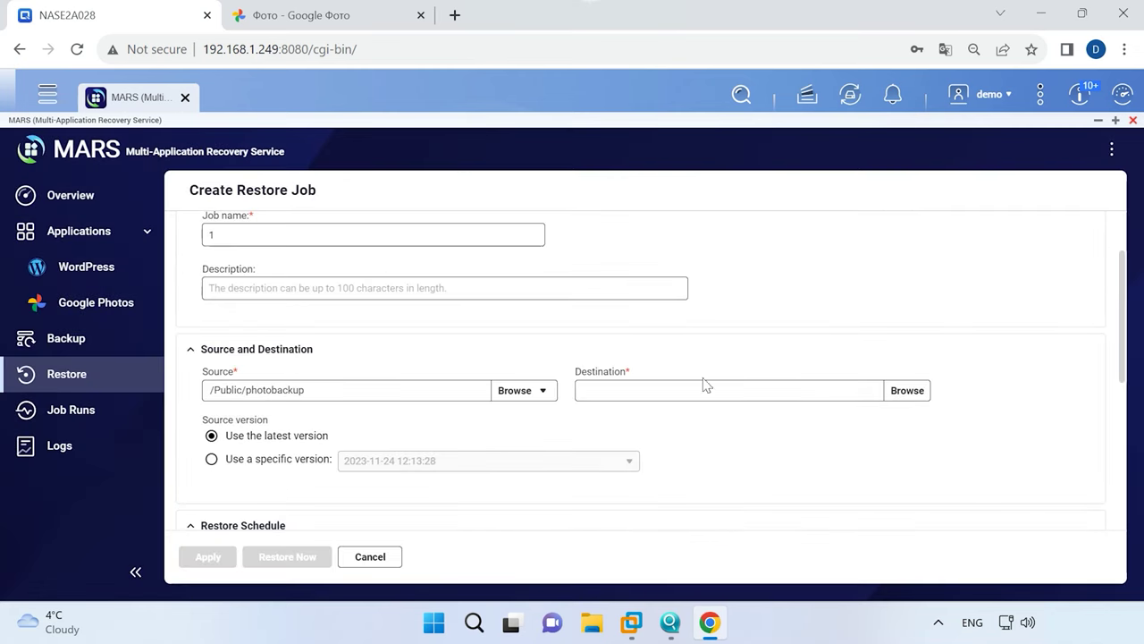
Set the restore destination to the Photo Google Photos service.
click(891, 391)
click(395, 282)
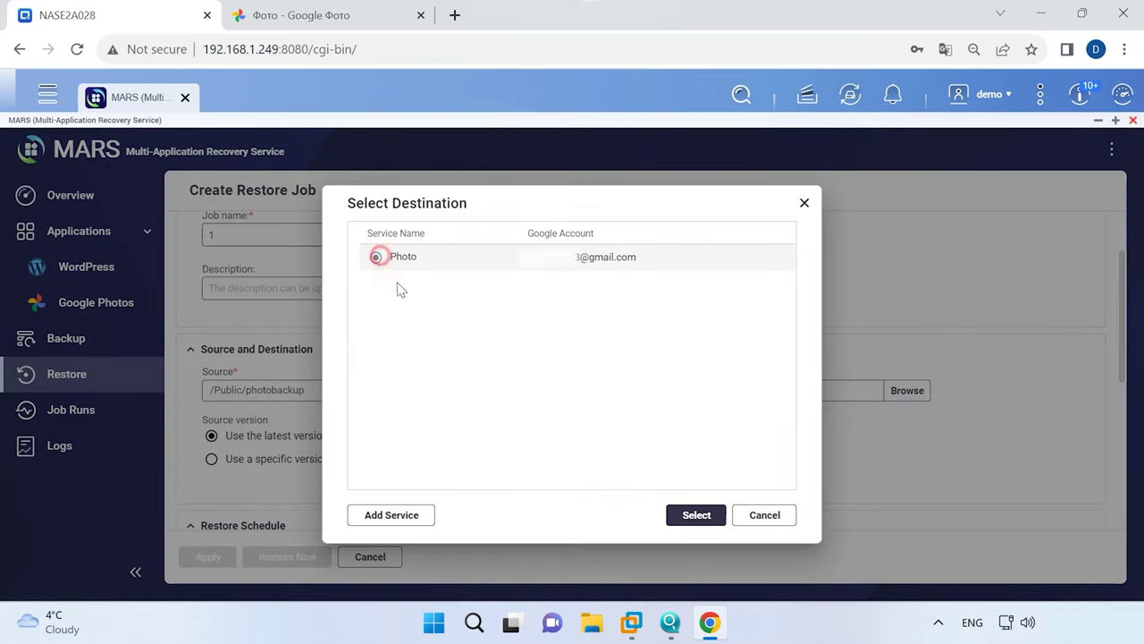
click(699, 515)
scroll(571, 478, down, 3)
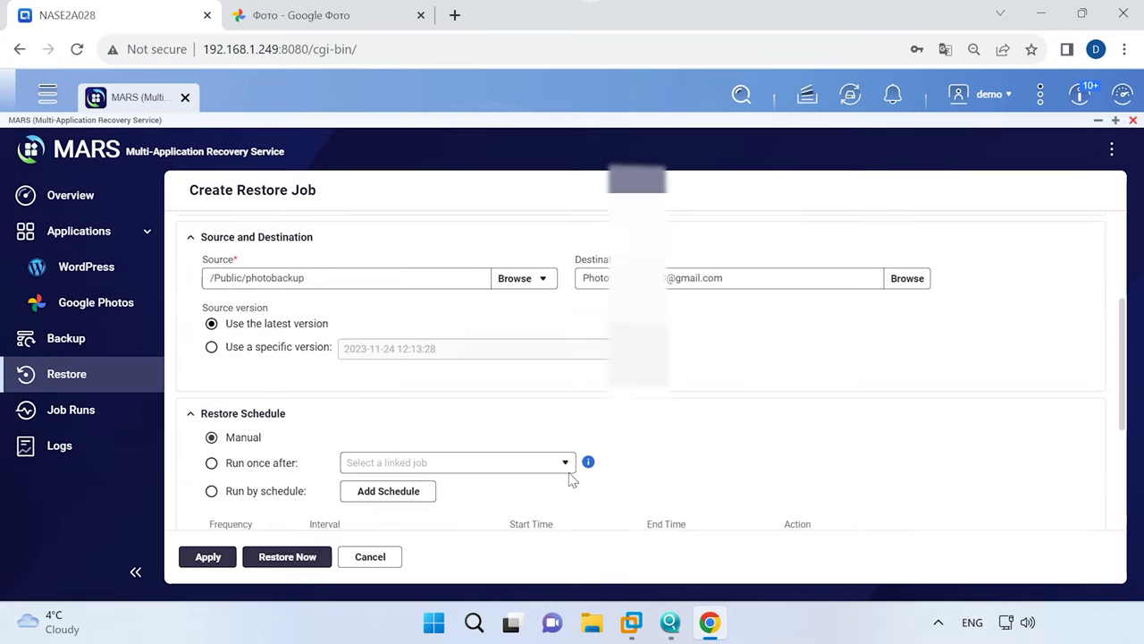
scroll(376, 427, down, 1)
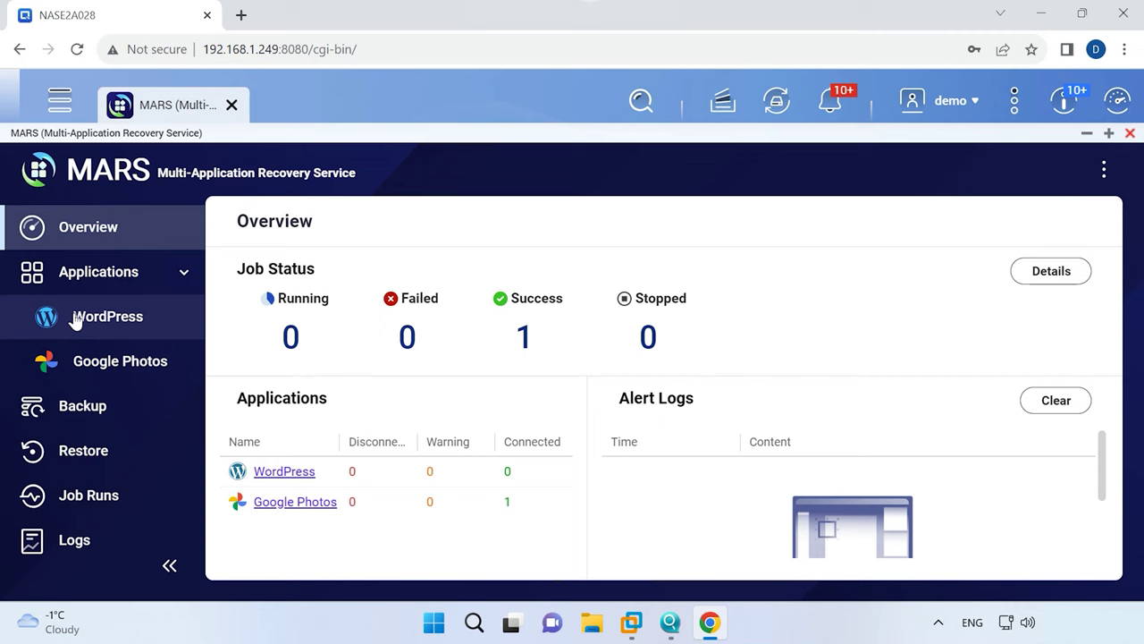
Add a new WordPress service in MARS with the service name 'test'.
click(109, 318)
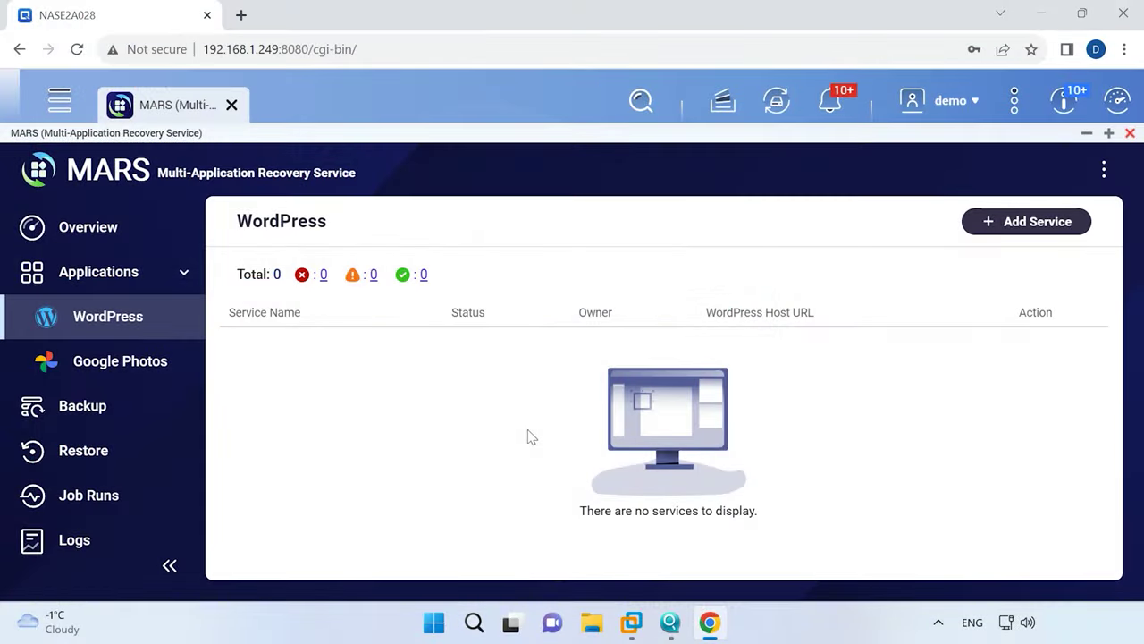
click(1030, 227)
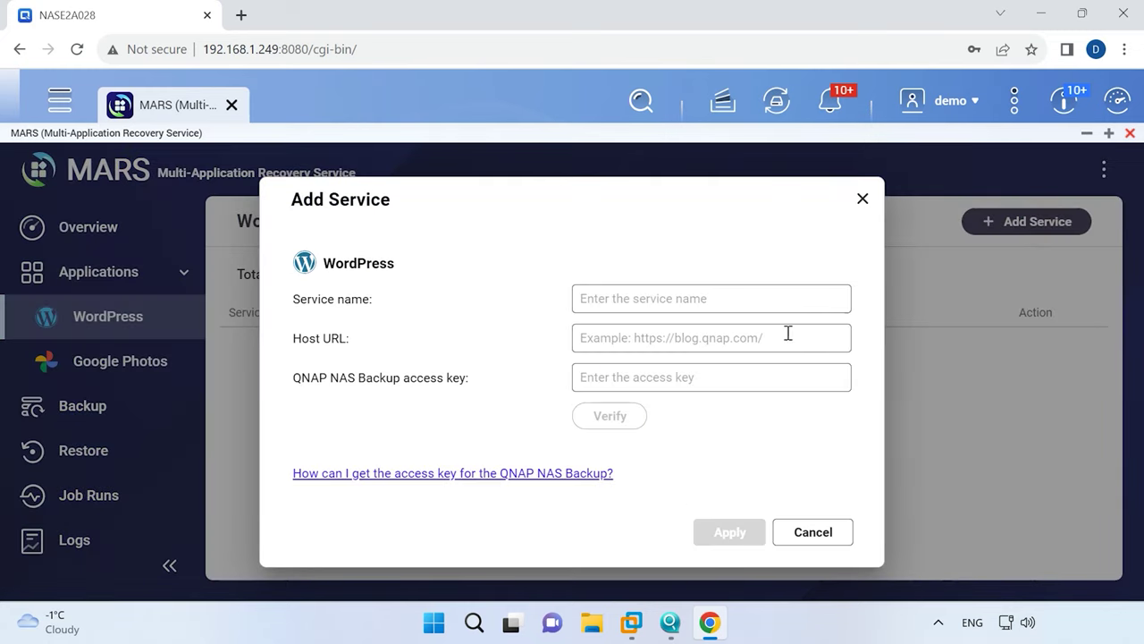
click(656, 302)
text(test)
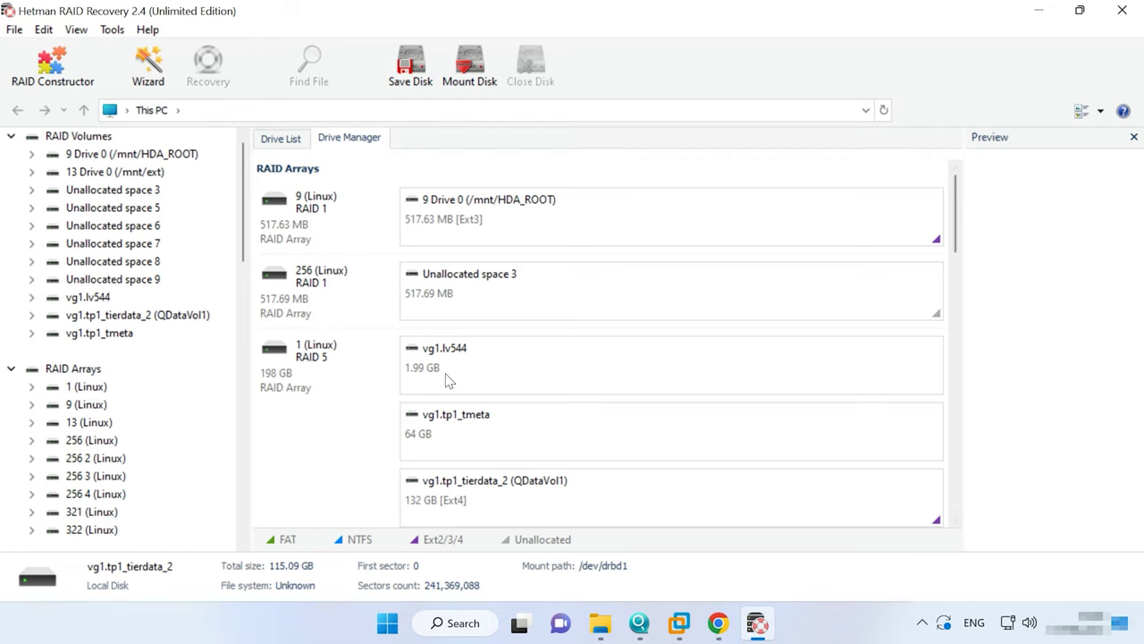
Run a fast scan of the RAID 5 array's vg1.tp1_tierdata_2 volume and view its results.
click(328, 377)
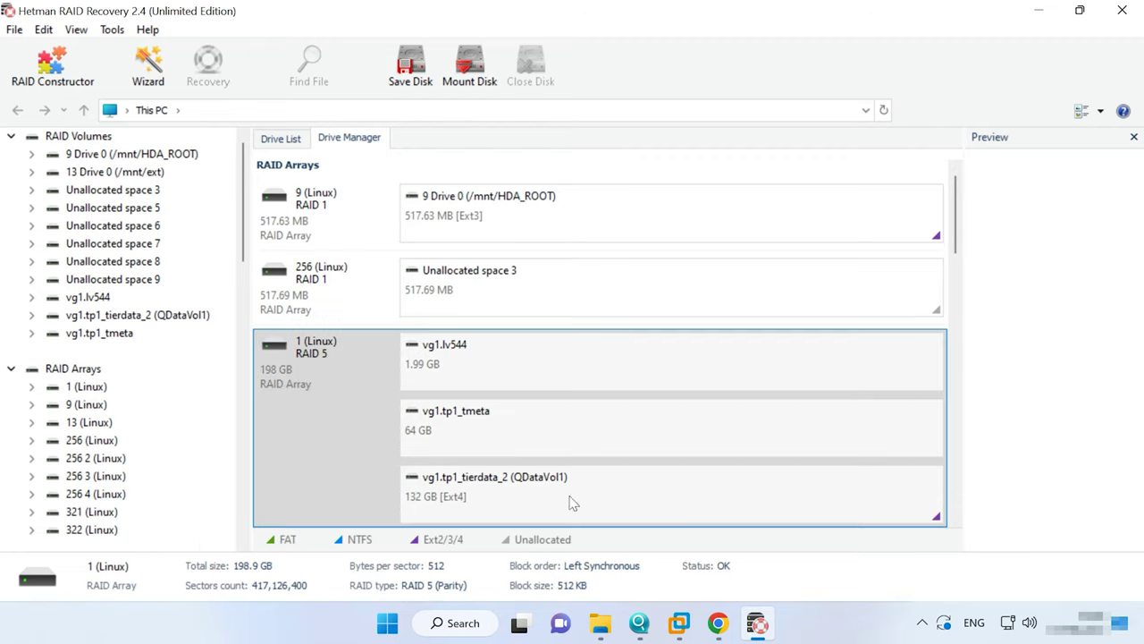
right_click(764, 490)
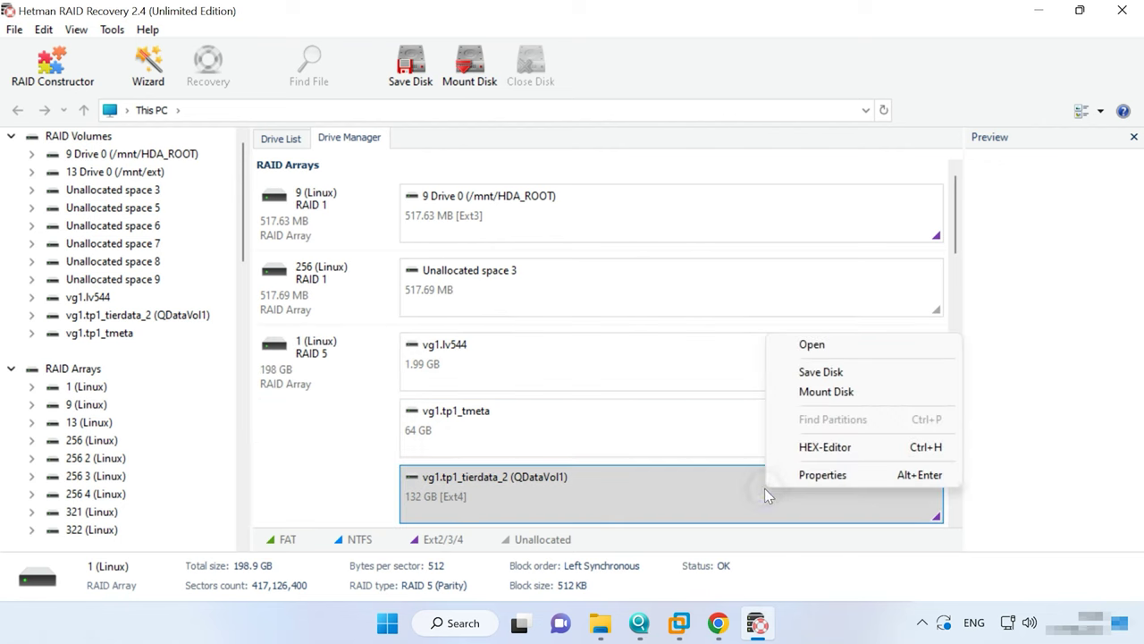
click(819, 347)
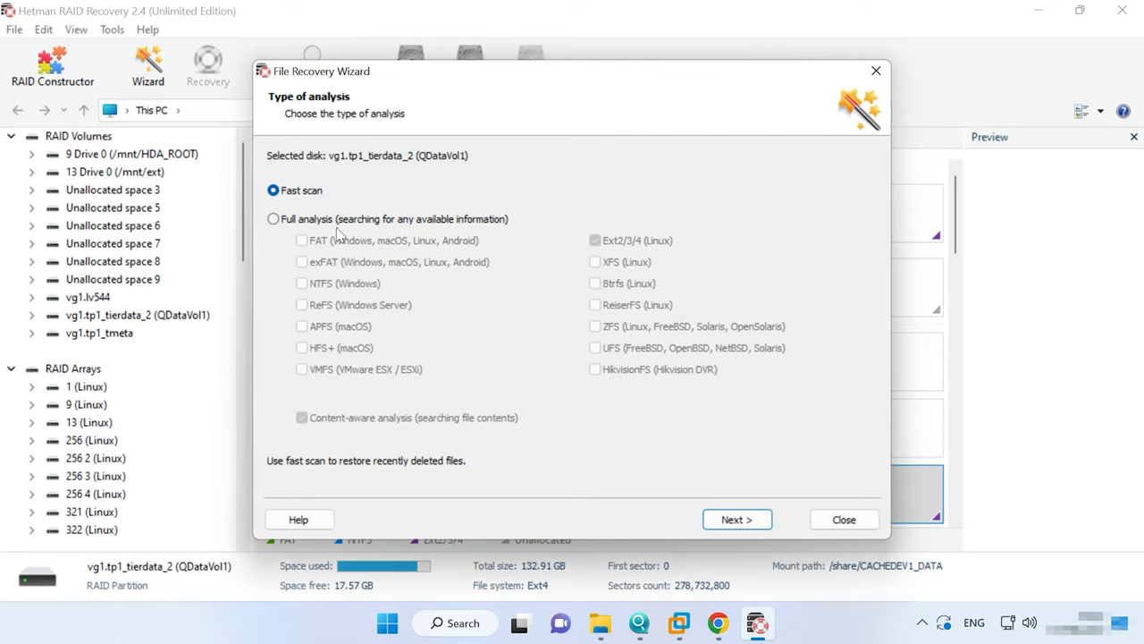
click(306, 220)
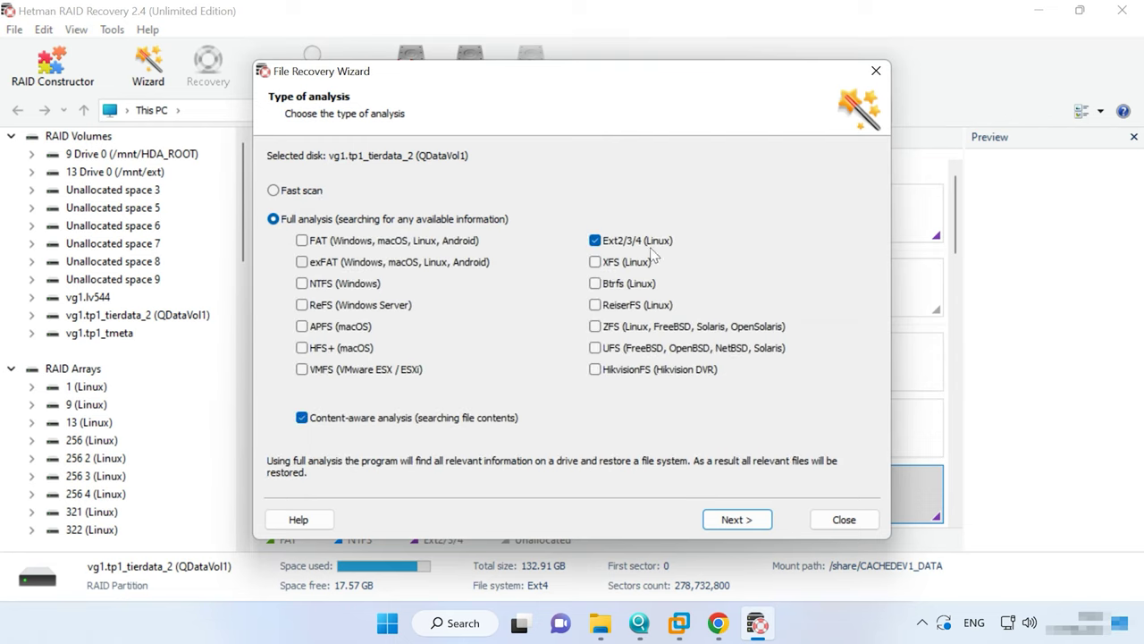
click(303, 191)
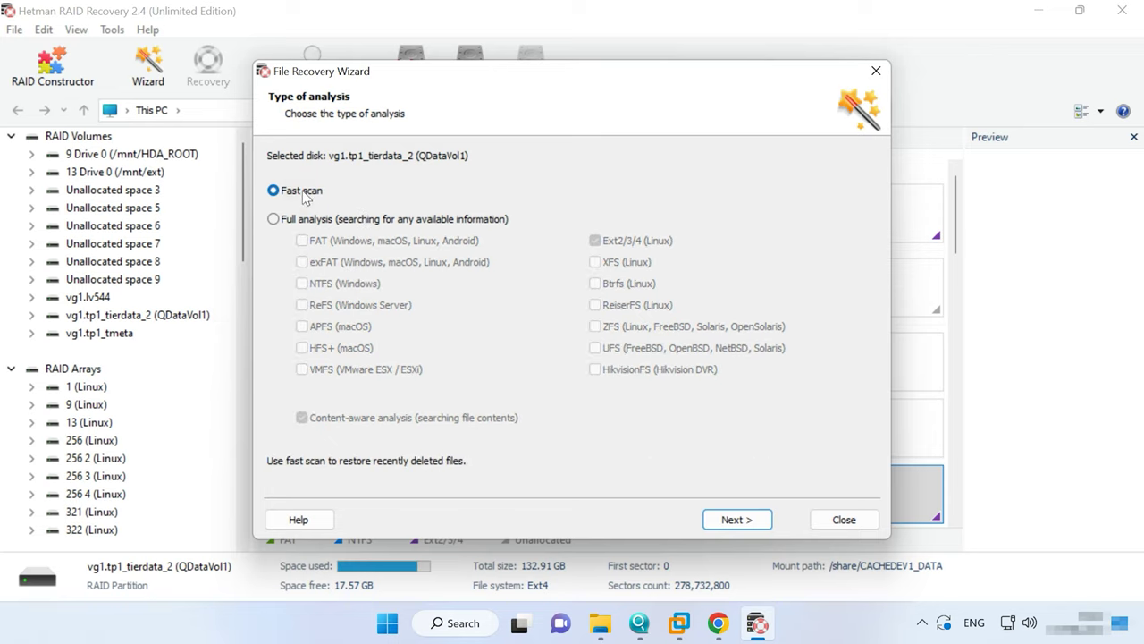
click(743, 524)
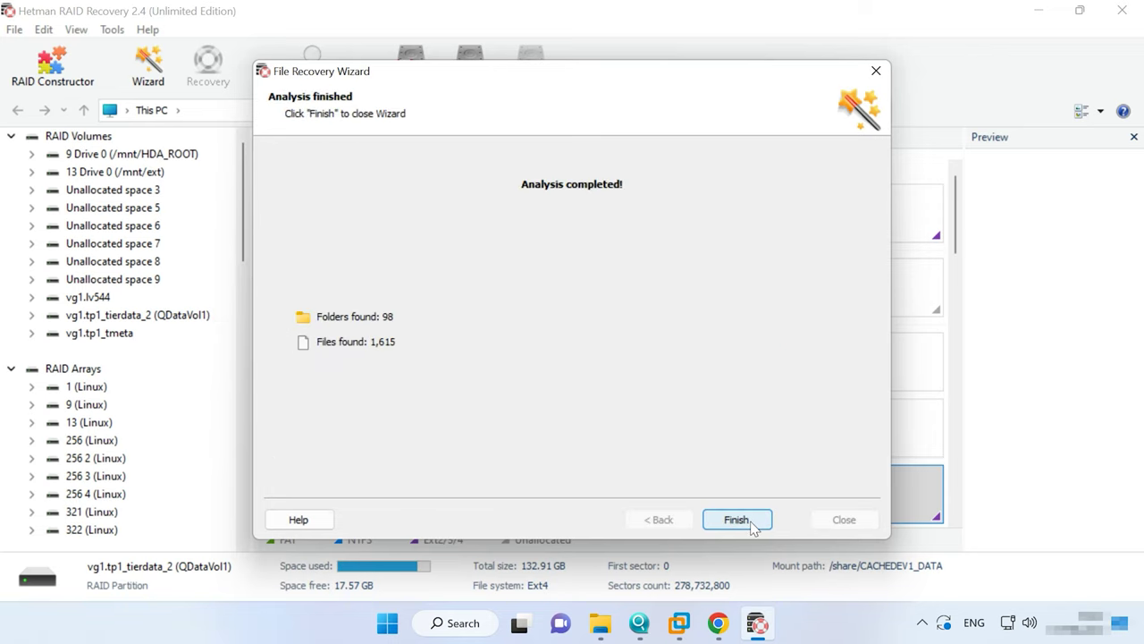
click(736, 520)
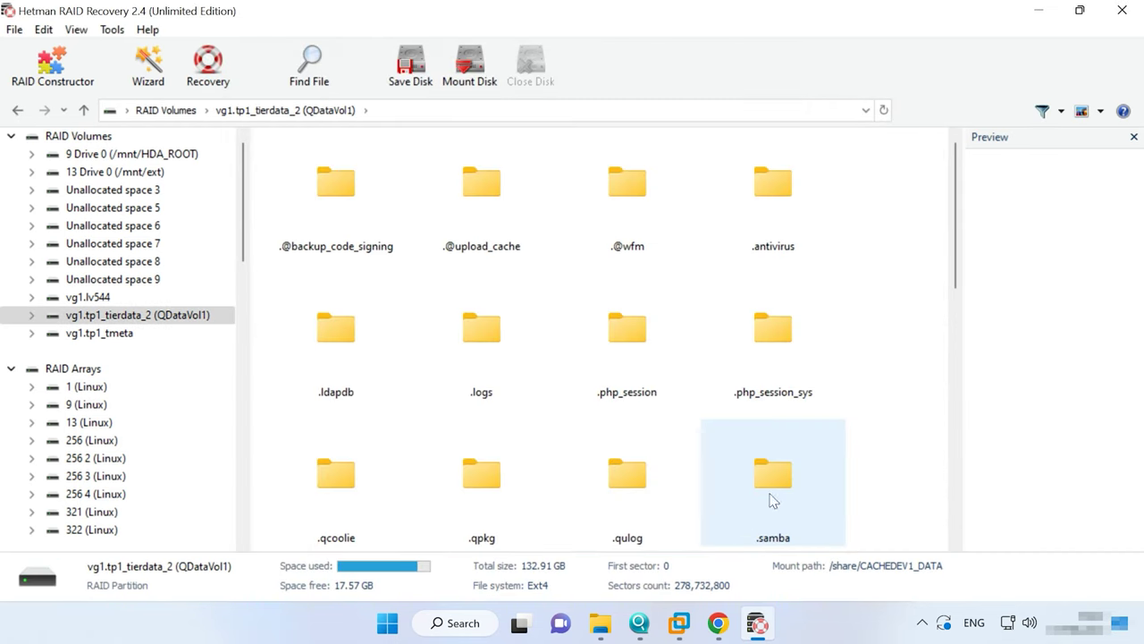
Select the six photos and two documents in Public/Qdata.
scroll(773, 500, down, 3)
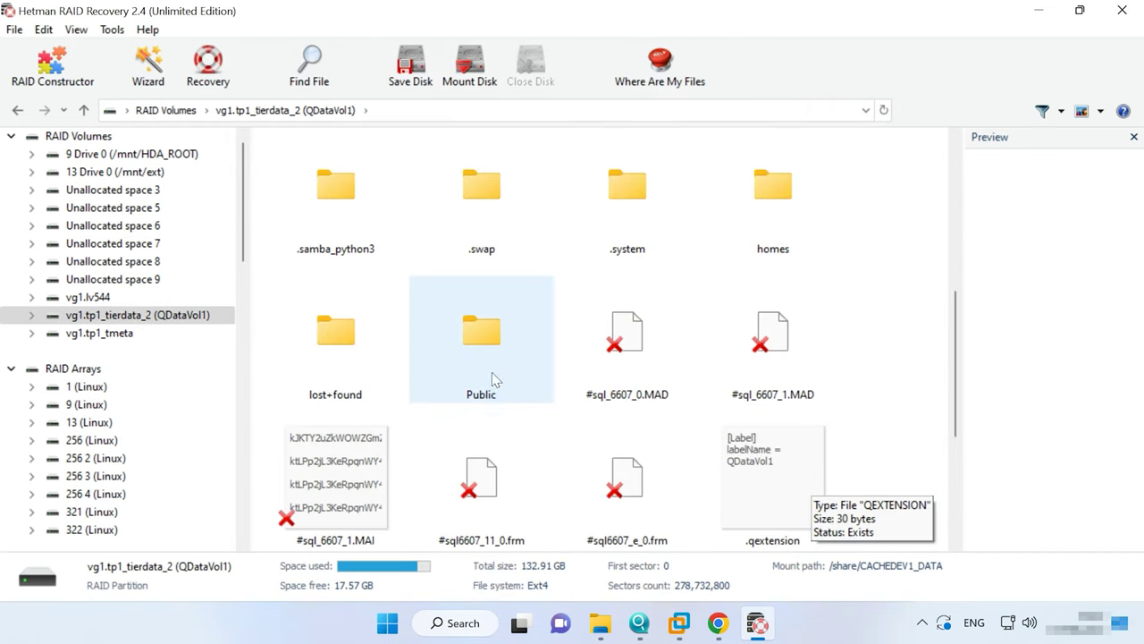
double_click(492, 372)
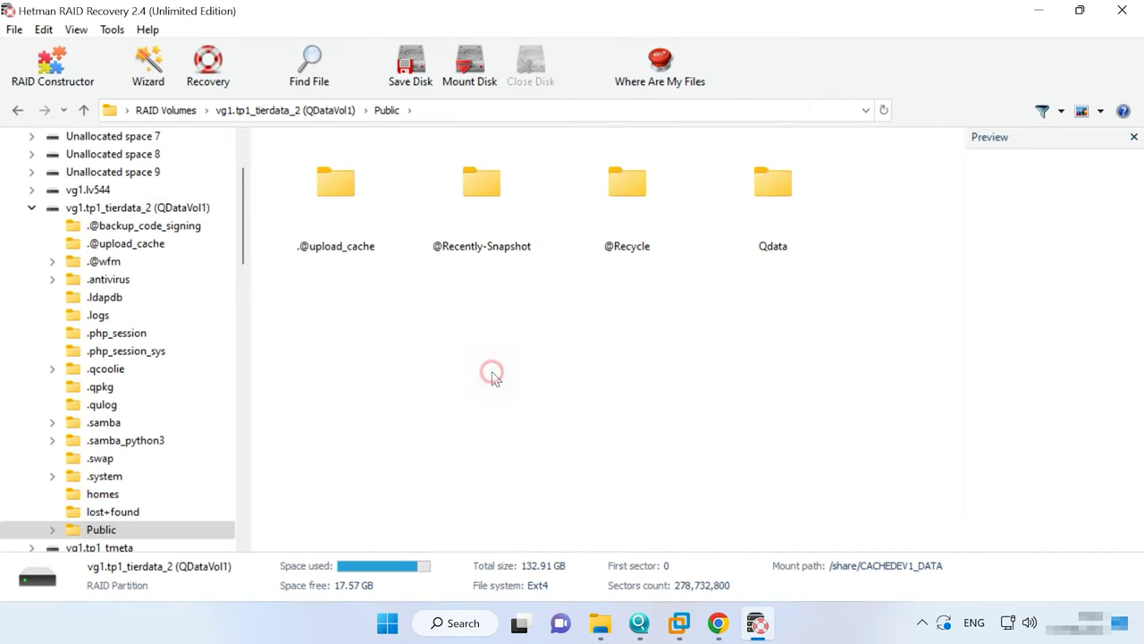
double_click(787, 224)
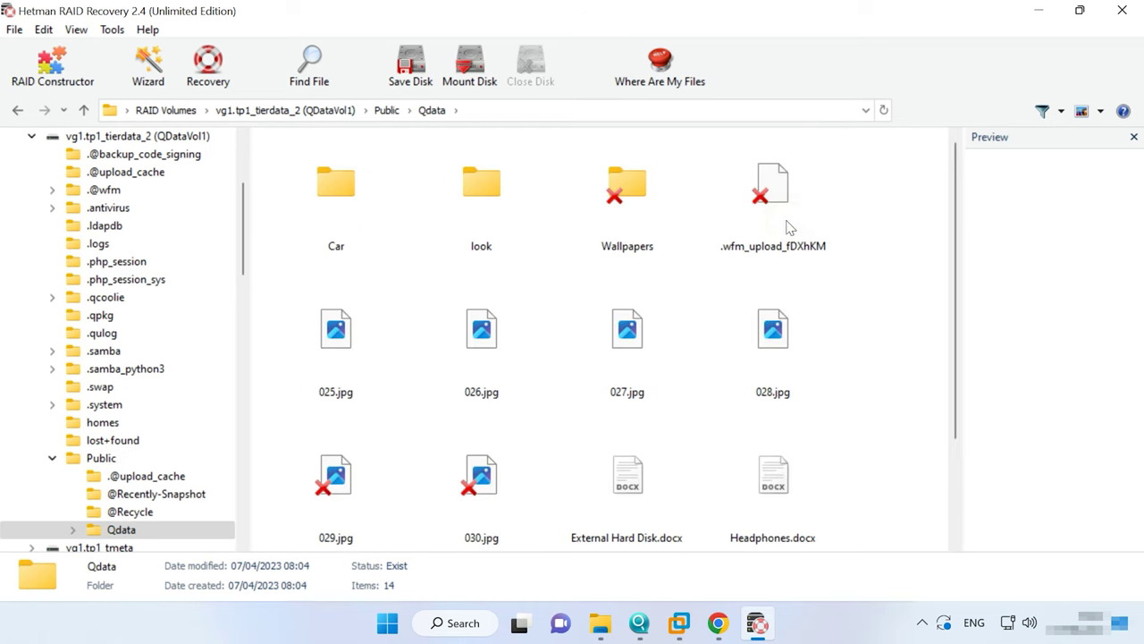
drag(903, 333, 286, 486)
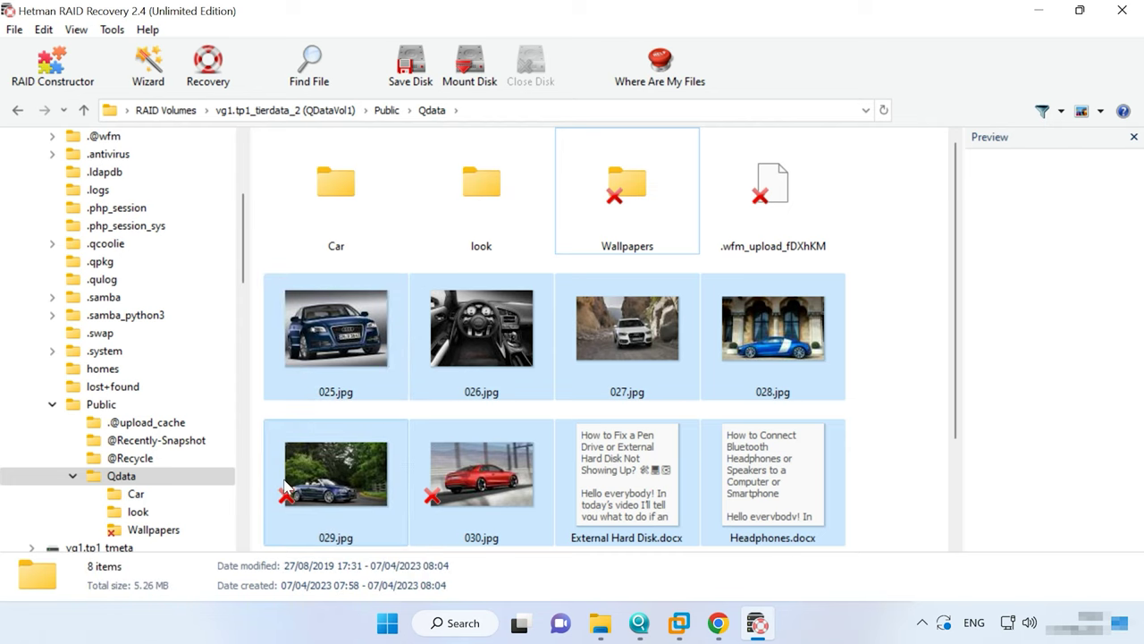
Recover the selected files to disk at C:\01.
click(210, 71)
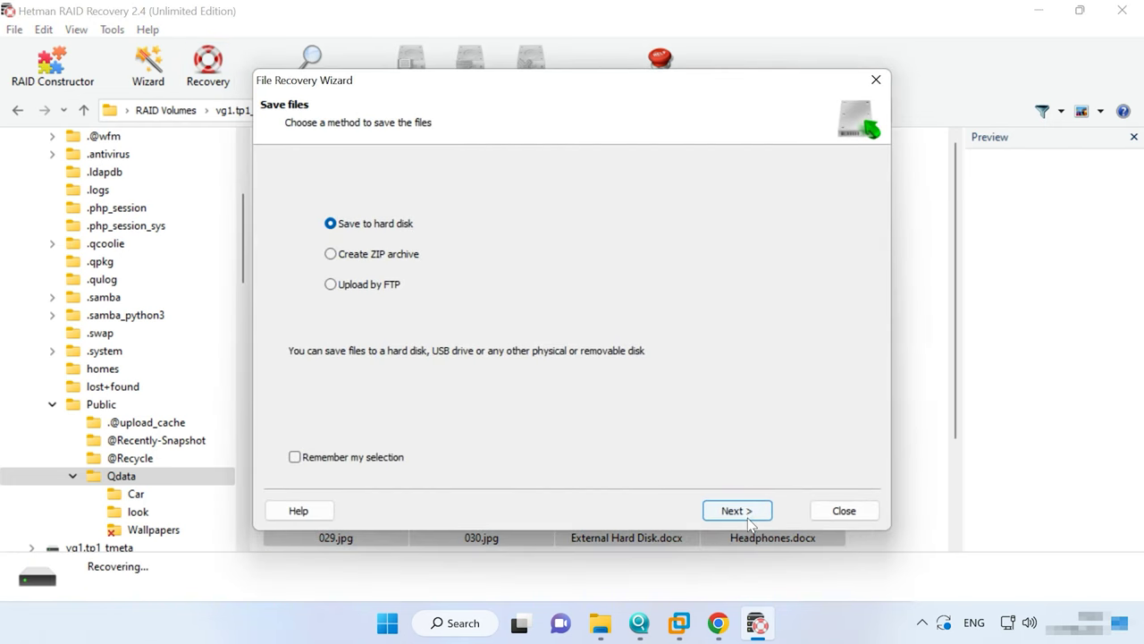
click(737, 510)
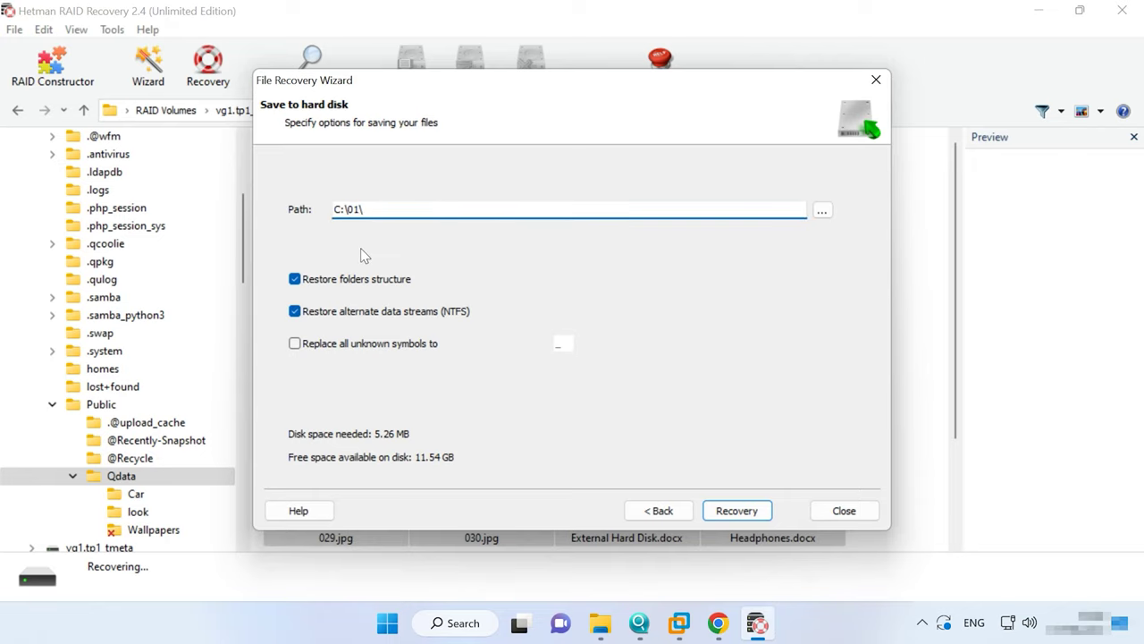
click(743, 505)
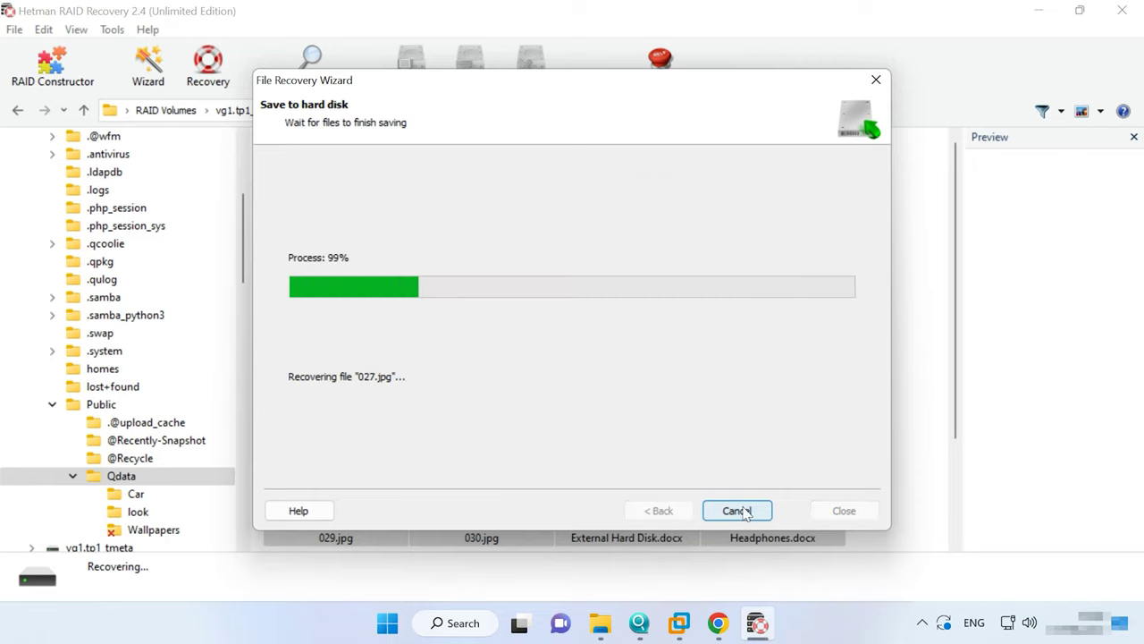
click(740, 511)
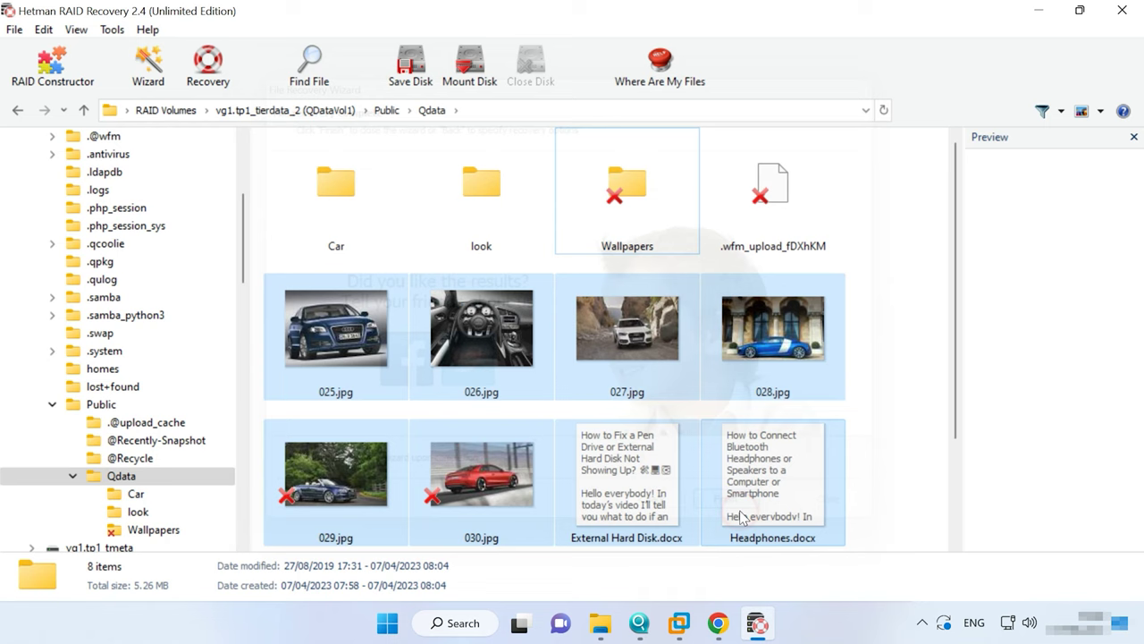
Browse to C:\01 in File Explorer to see the recovered jpg and docx files.
click(600, 623)
double_click(304, 291)
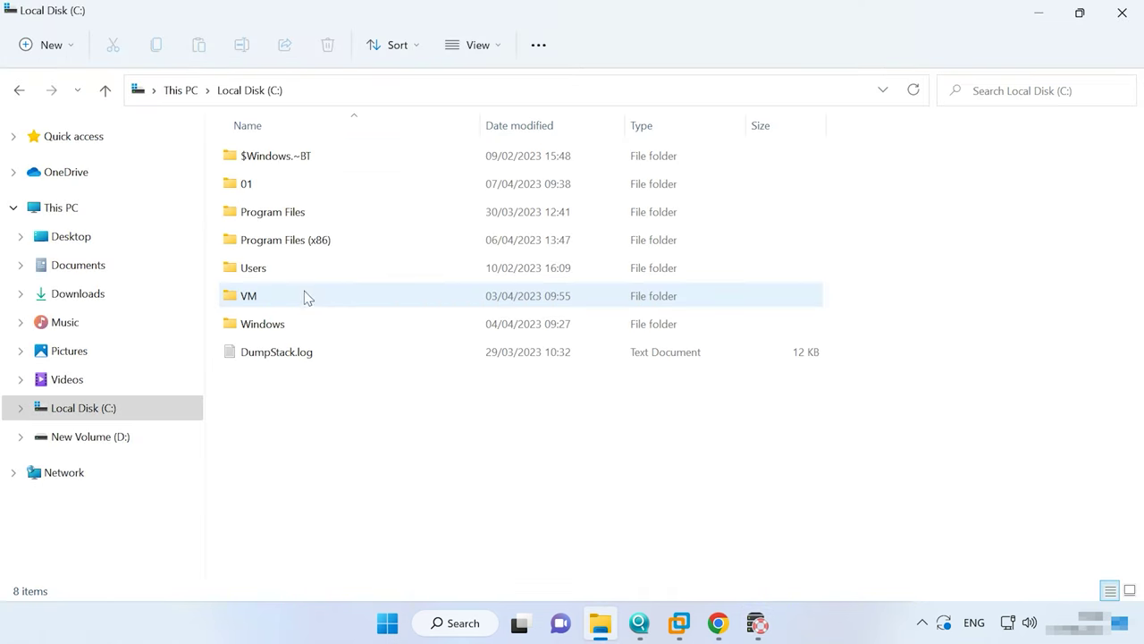
double_click(253, 187)
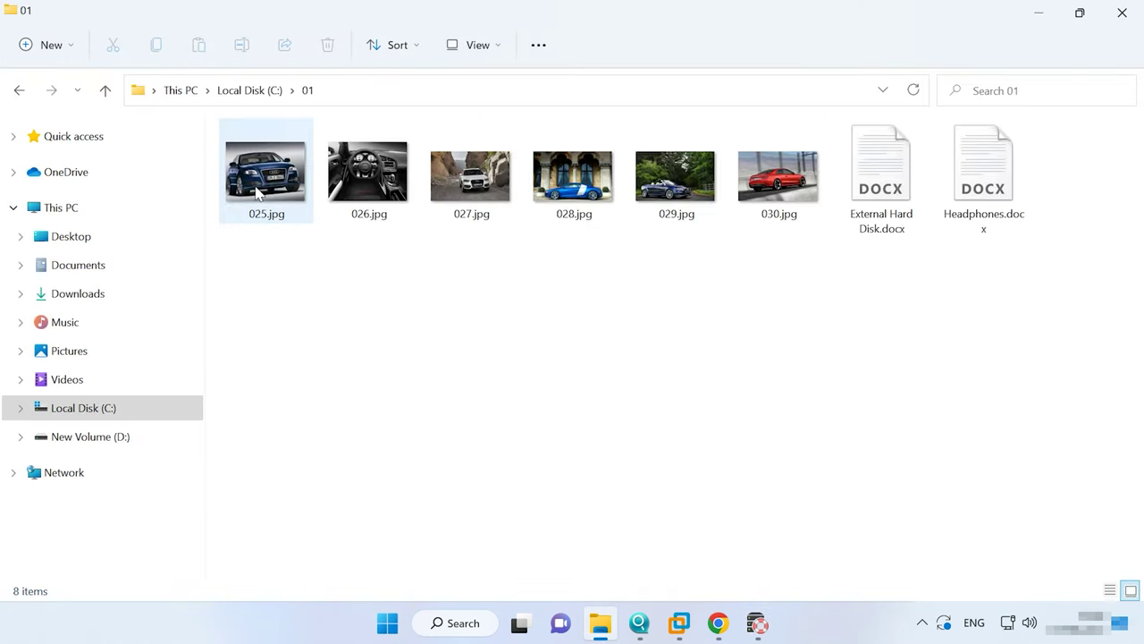